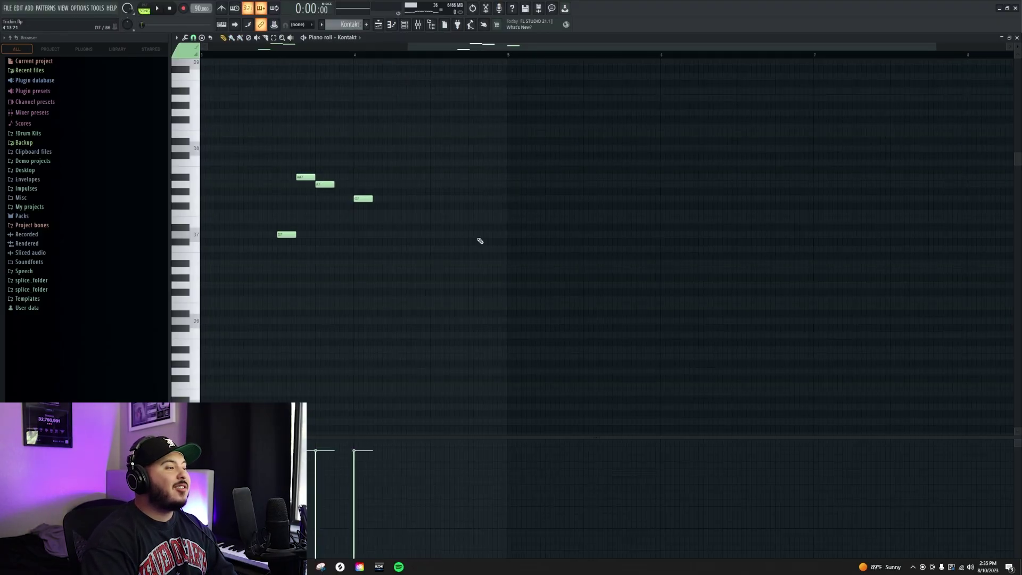
Review the Kontakt melody notes and open the Kontakt channel's instrument
{"action": "scroll", "coordinate": [326, 234], "scroll_direction": "down", "scroll_amount": 2}
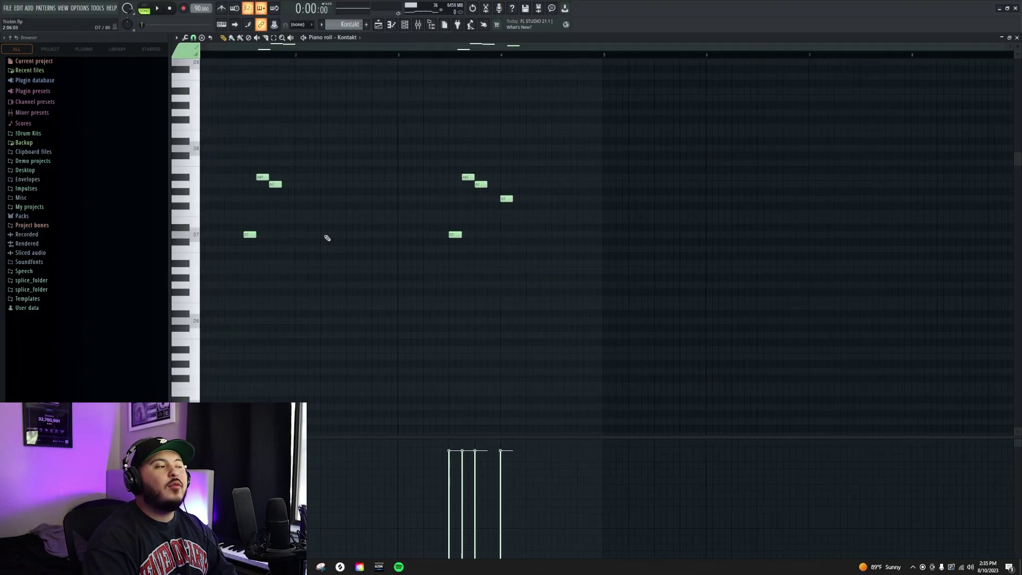
{"action": "scroll", "coordinate": [216, 215], "scroll_direction": "up", "scroll_amount": 3}
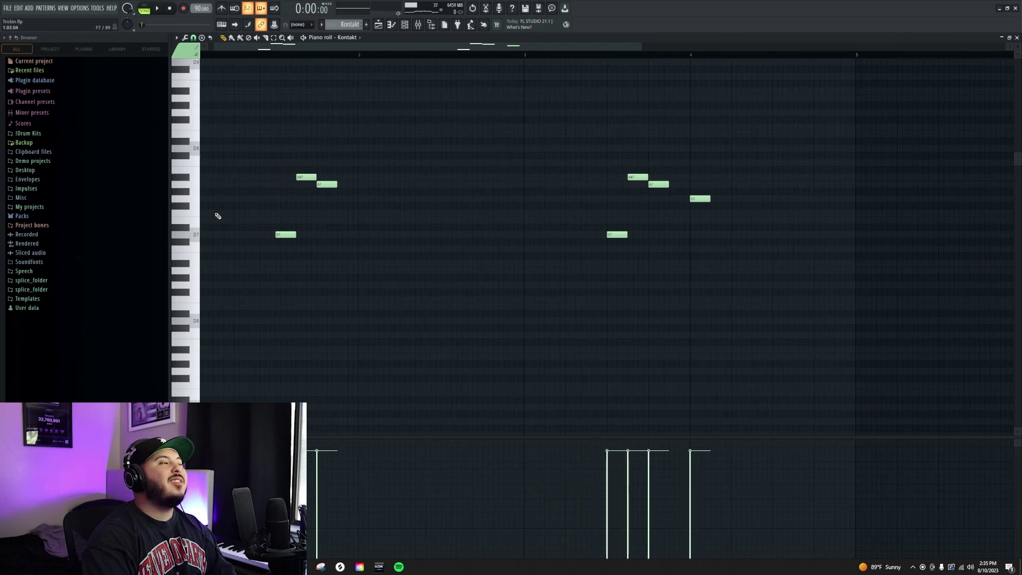
{"action": "left_click", "coordinate": [405, 24]}
{"action": "left_click", "coordinate": [486, 141]}
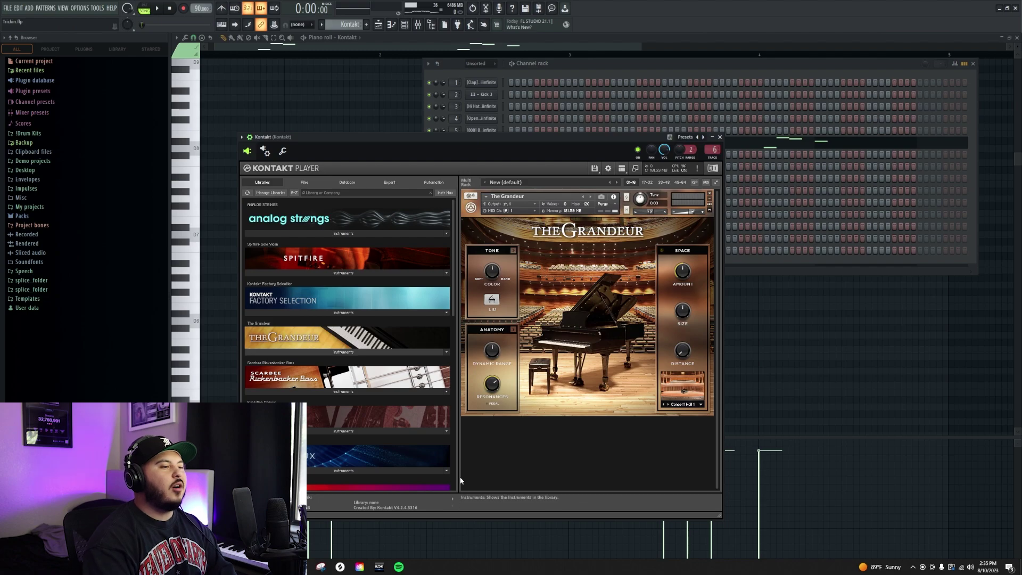
Inspect the Parametric EQ 2, ValhallaSupermassive and ValhallaVintageVerb settings on the Kontakt mixer track, and return to its notes
{"action": "left_click", "coordinate": [418, 24]}
{"action": "left_click", "coordinate": [905, 207]}
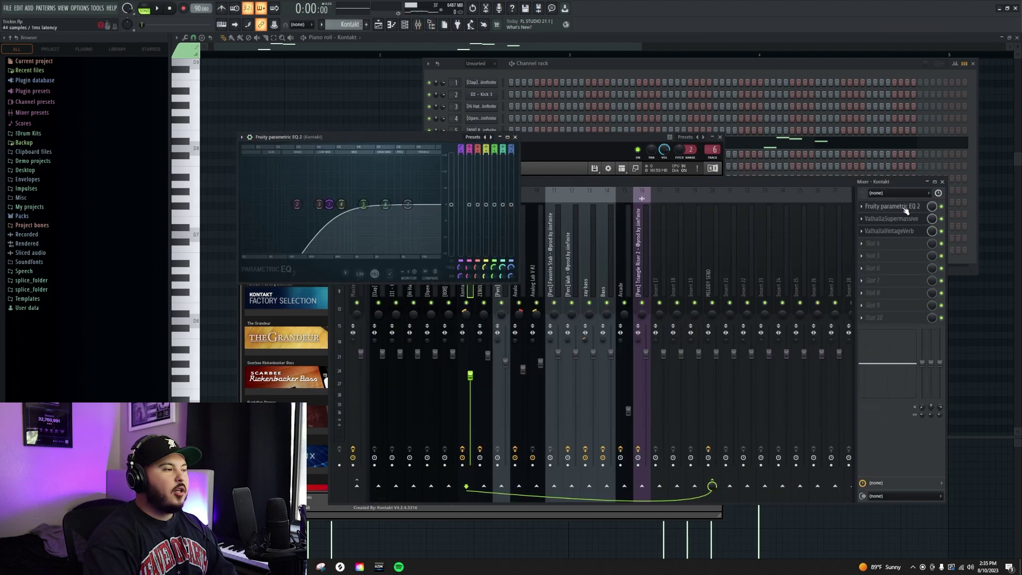
{"action": "left_click", "coordinate": [873, 219]}
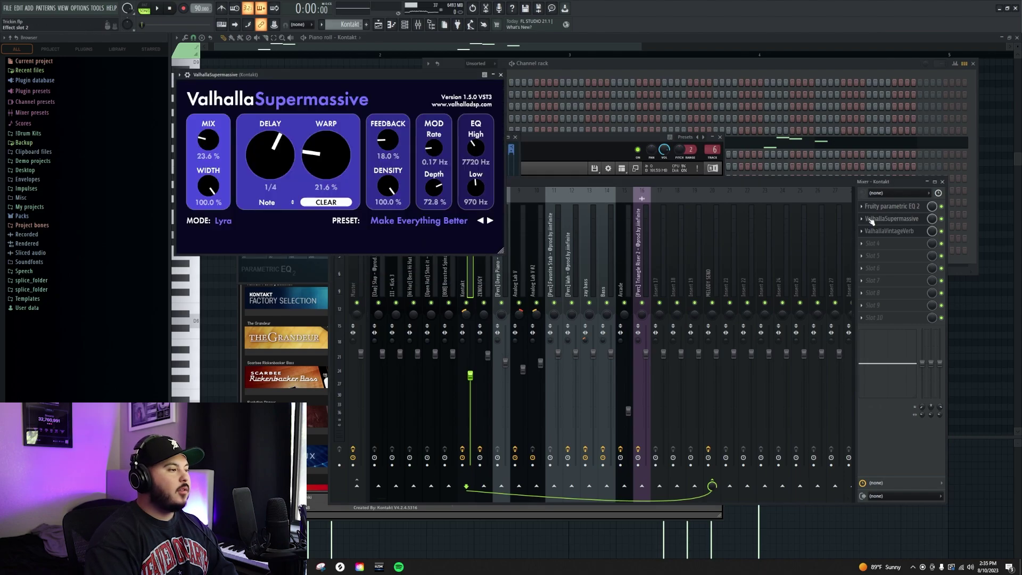
{"action": "left_click", "coordinate": [886, 231]}
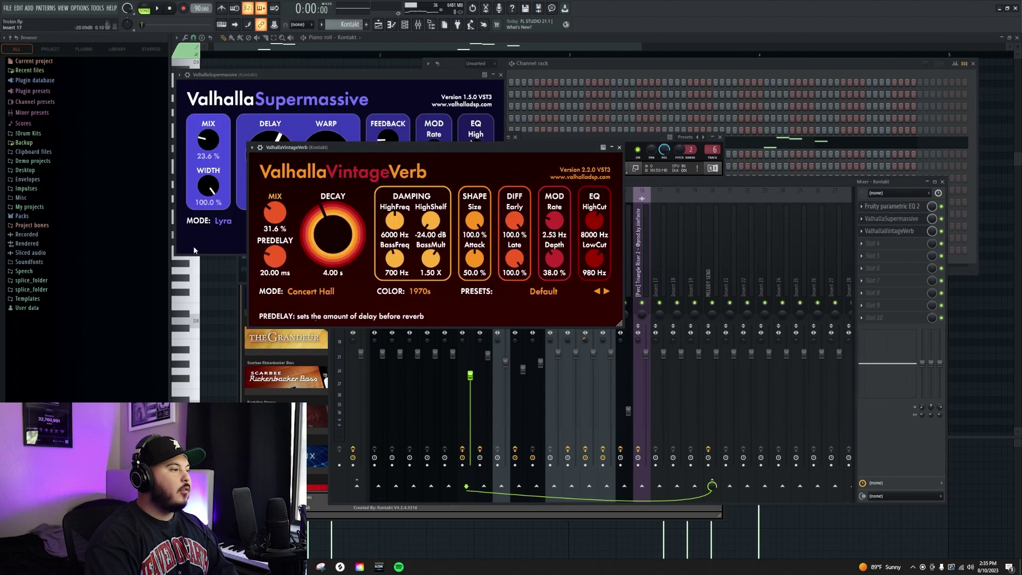
{"action": "left_click", "coordinate": [209, 342]}
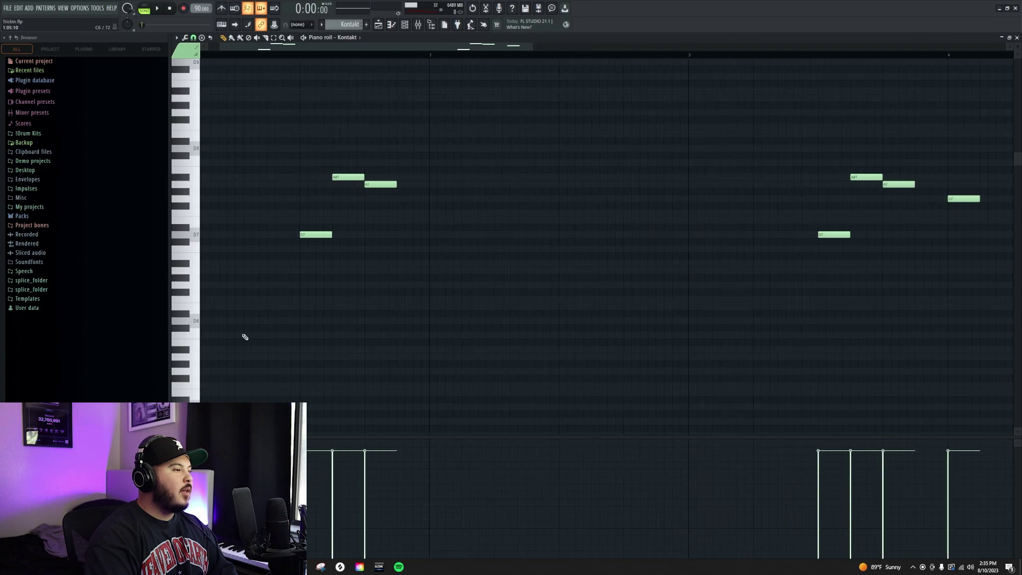
Highlight the opening three-note phrase of the Kontakt melody, clear the selection and play the pattern
{"action": "left_click_drag", "start_coordinate": [237, 108], "coordinate": [490, 294]}
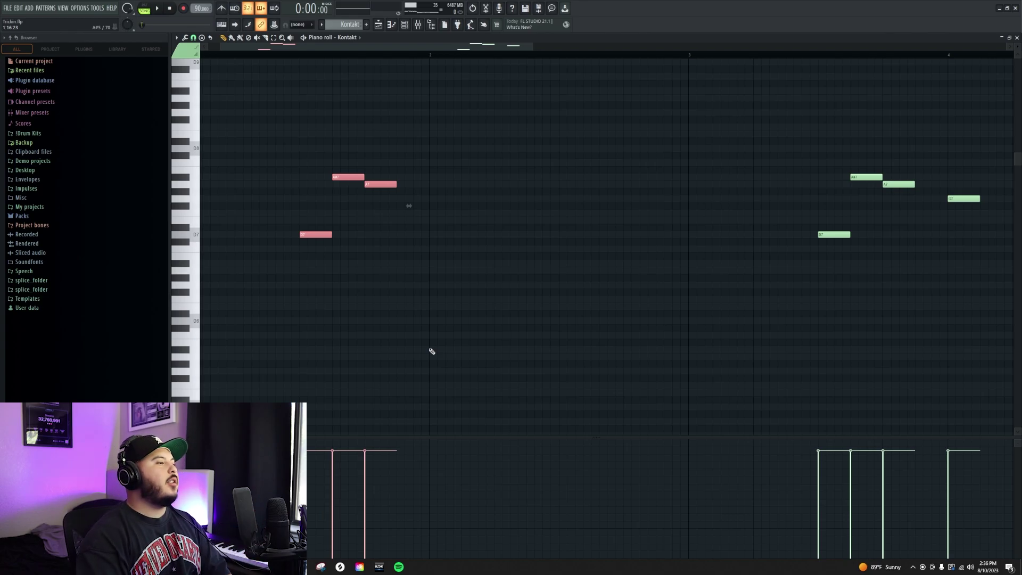
{"action": "left_click", "coordinate": [352, 323]}
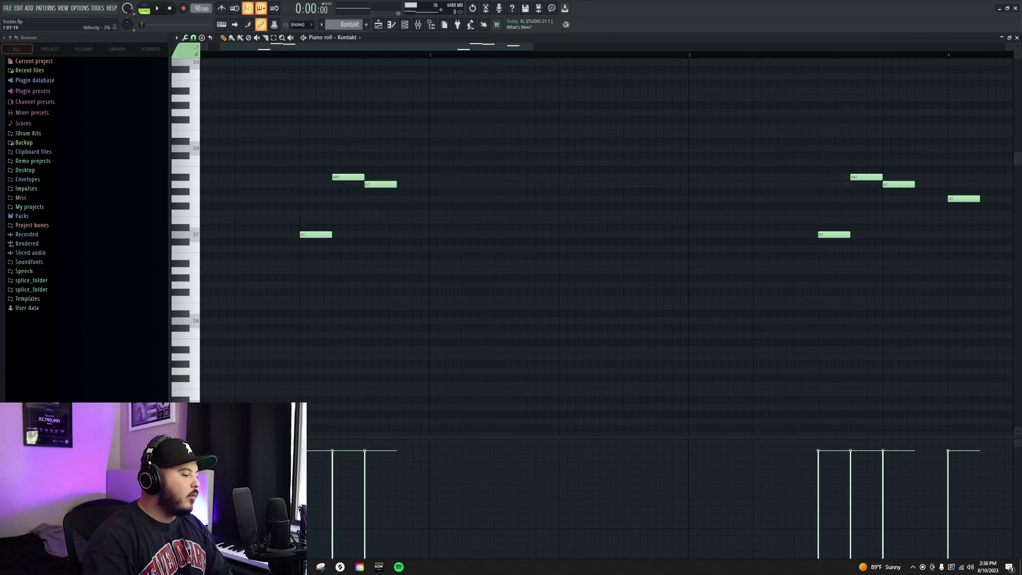
{"action": "key", "text": "space"}
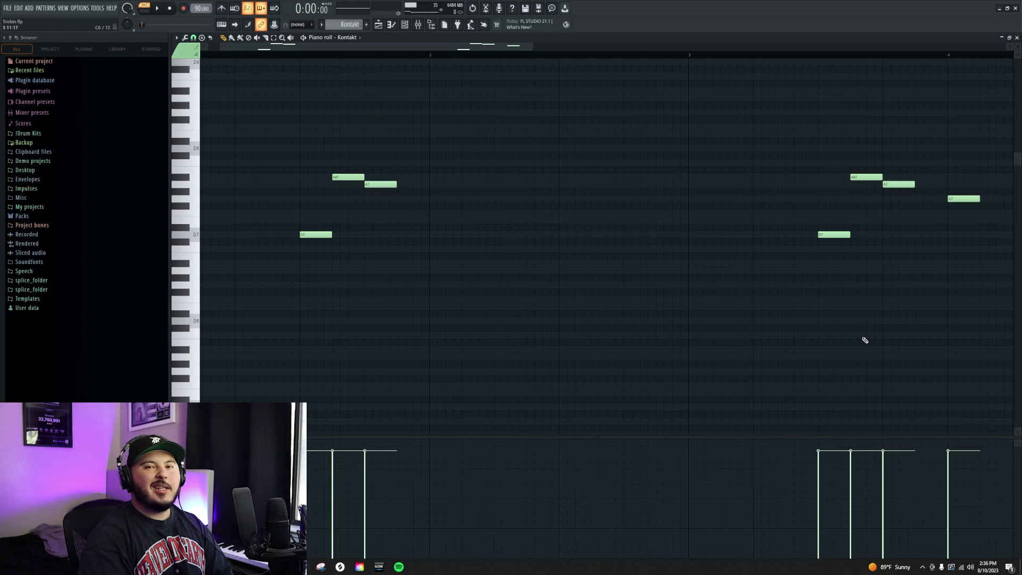
Open the ZENOLOGY clip on Track 2 in the piano roll and show the ZENOLOGY channel's instrument
{"action": "left_click", "coordinate": [379, 25]}
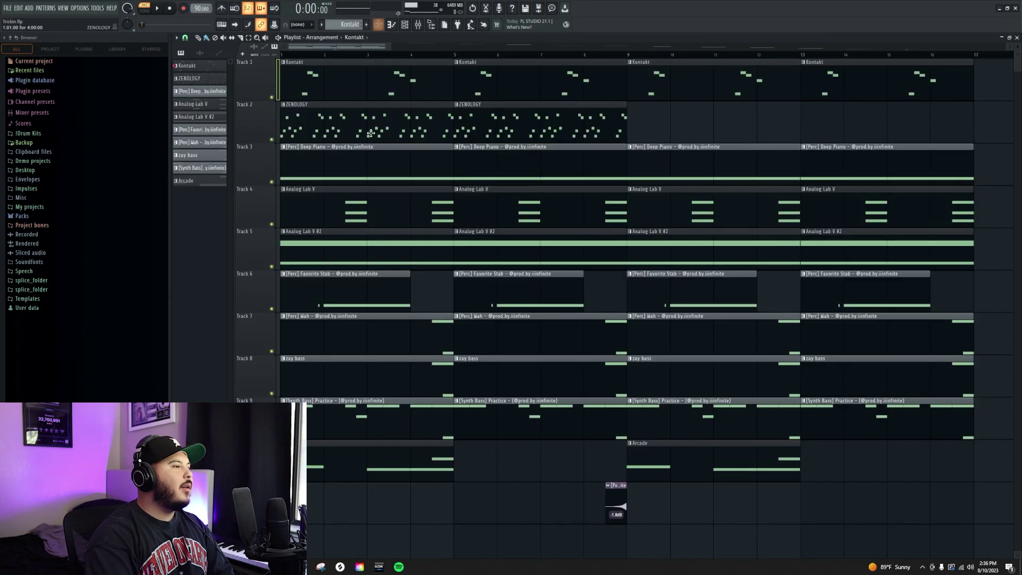
{"action": "double_click", "coordinate": [355, 125]}
{"action": "left_click", "coordinate": [405, 27]}
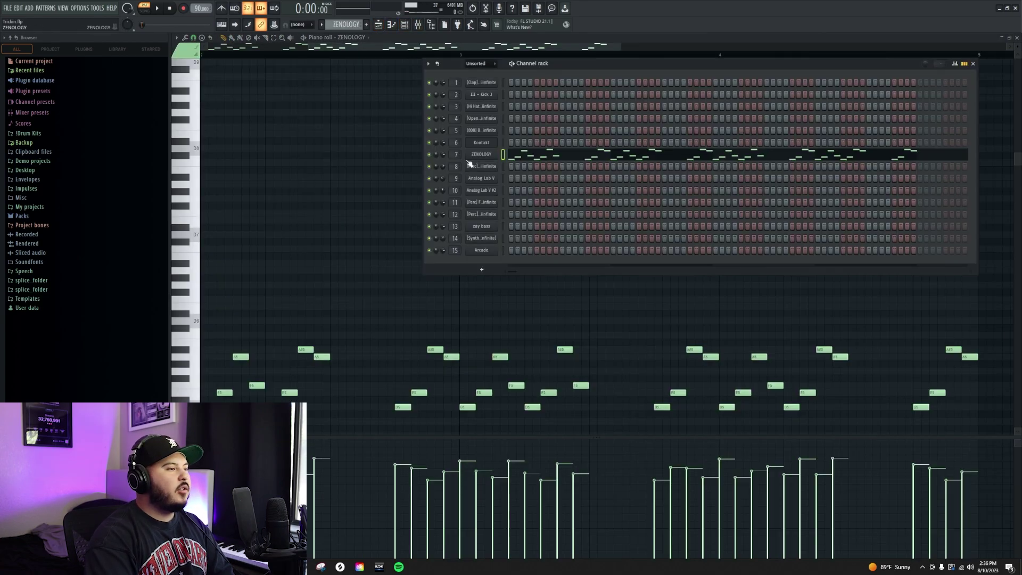
{"action": "left_click", "coordinate": [477, 160]}
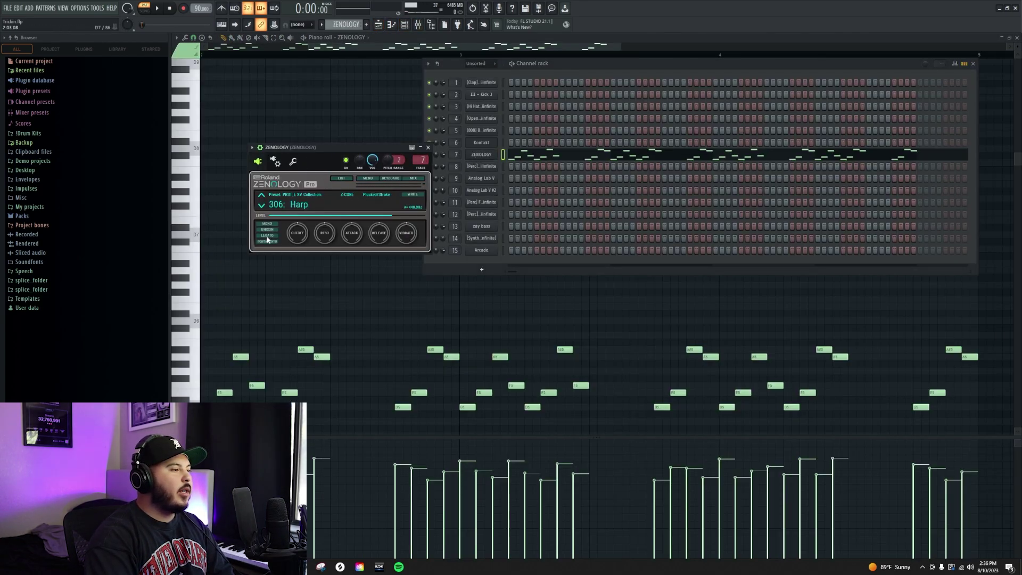
Inspect the Fruity Flangus and ValhallaVintageVerb settings on the ZENOLOGY mixer track
{"action": "left_click", "coordinate": [418, 24]}
{"action": "left_click", "coordinate": [884, 208]}
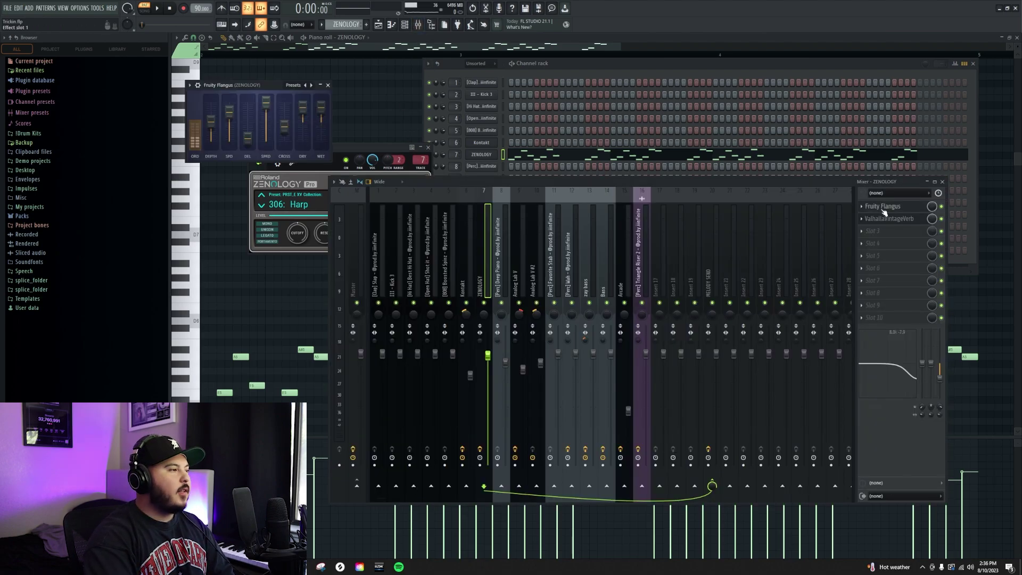
{"action": "left_click_drag", "start_coordinate": [266, 84], "coordinate": [491, 99]}
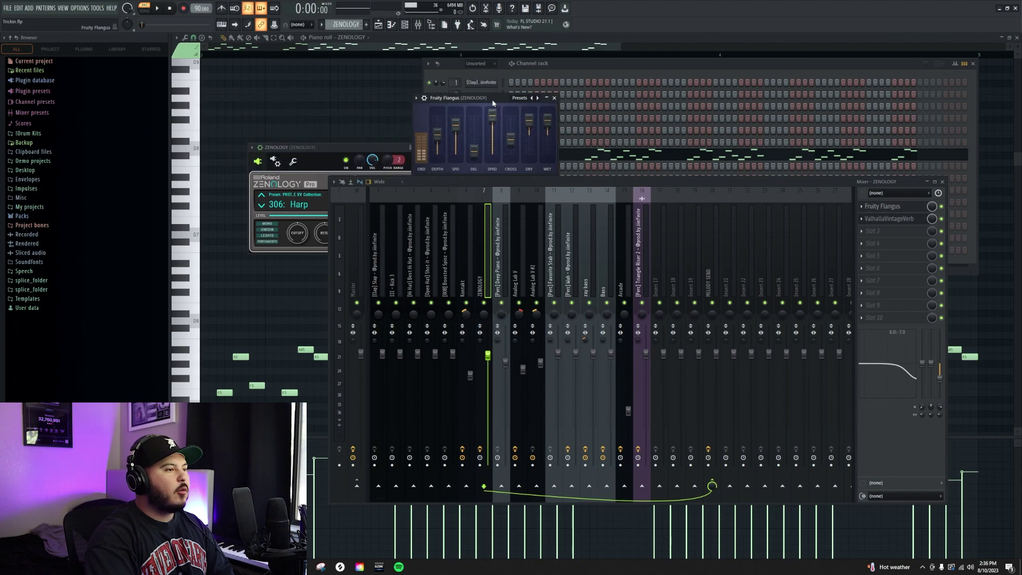
{"action": "left_click", "coordinate": [888, 219]}
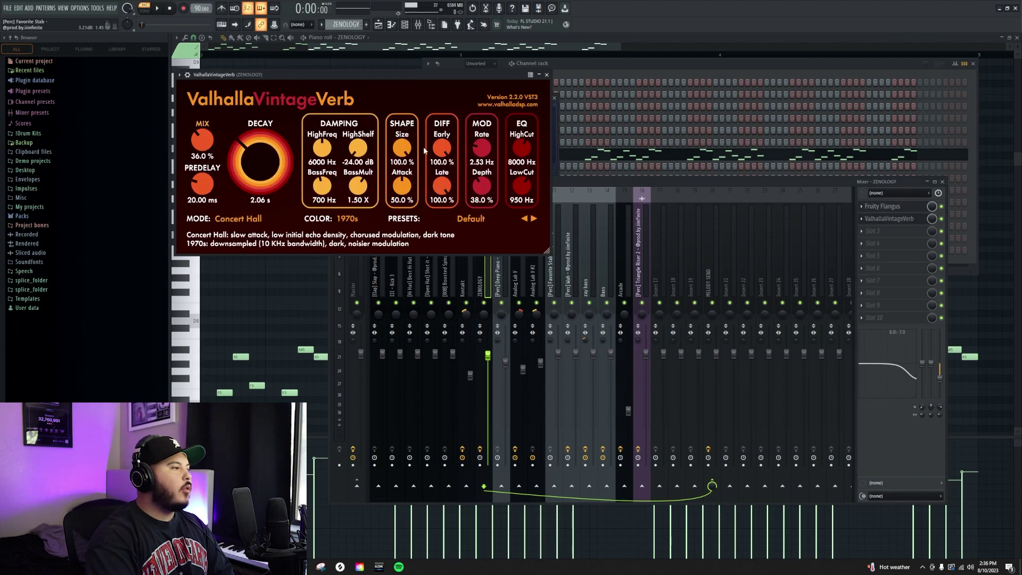
{"action": "left_click", "coordinate": [547, 74]}
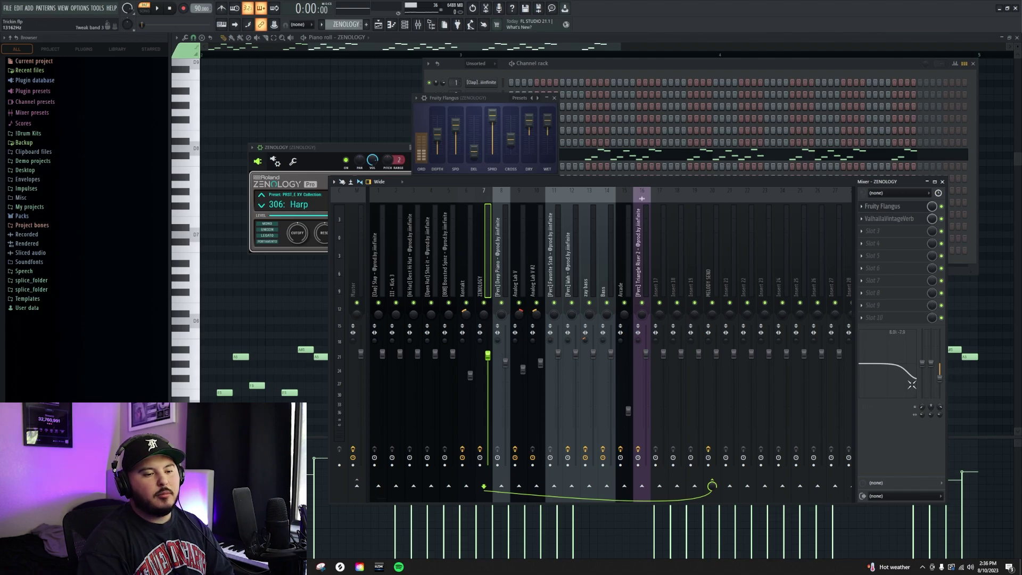
Examine the start of the ZENOLOGY melody in the piano roll, highlighting its D5 notes and the first E5 note
{"action": "key", "text": "F7"}
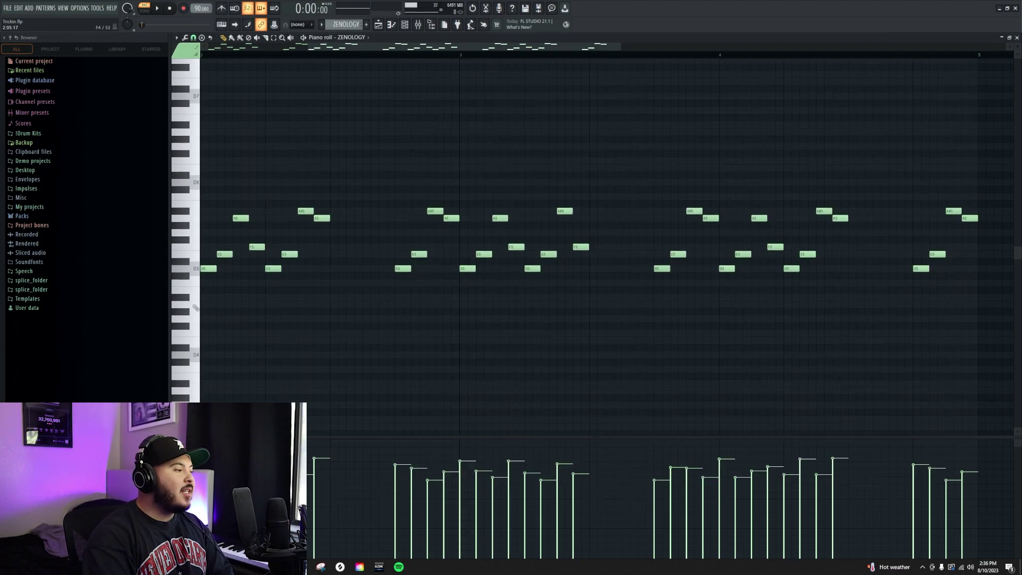
{"action": "scroll", "coordinate": [247, 309], "scroll_direction": "up", "scroll_amount": 4}
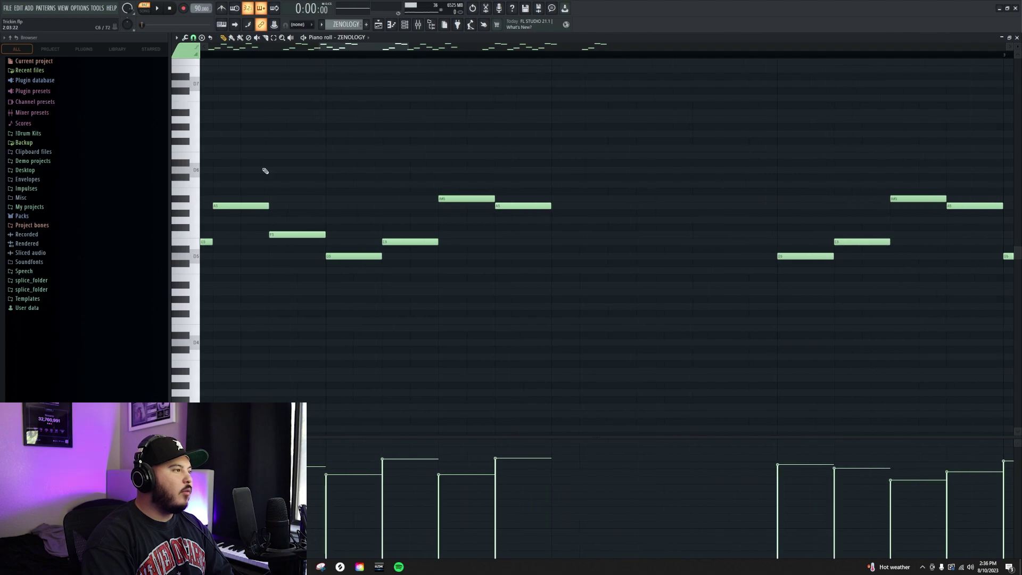
{"action": "scroll", "coordinate": [223, 82], "scroll_direction": "left", "scroll_amount": 5}
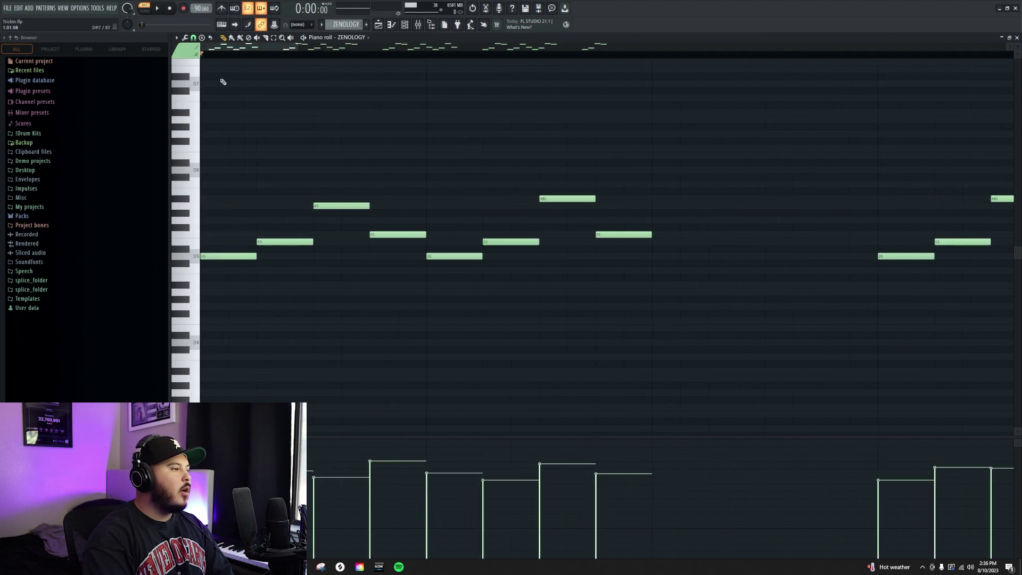
{"action": "double_click", "coordinate": [191, 262]}
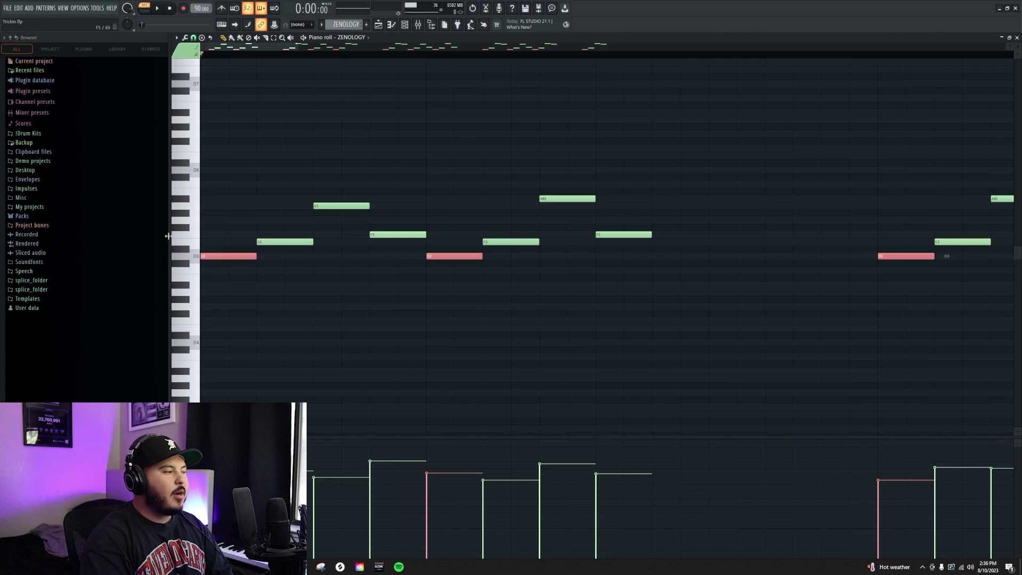
{"action": "key", "text": "ctrl+d"}
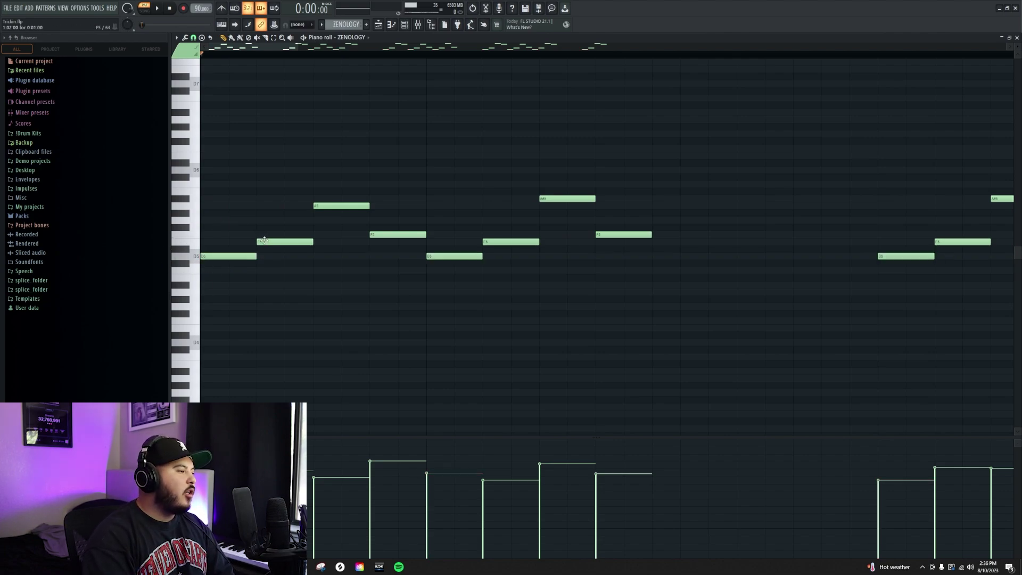
{"action": "left_click", "coordinate": [265, 241]}
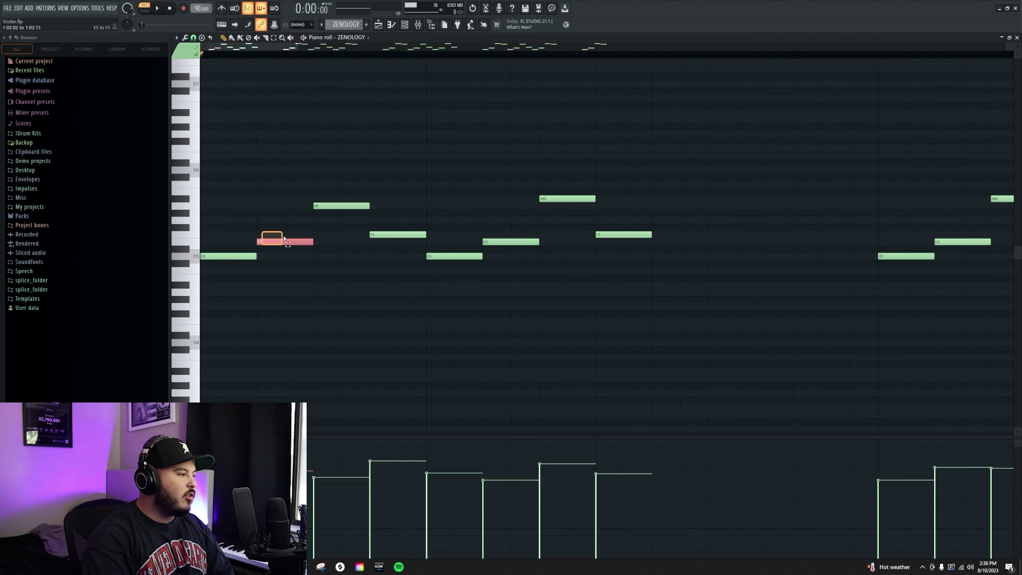
Highlight the D5 row and the higher note rows up to A5 in the ZENOLOGY melody, and clear the selection
{"action": "double_click", "coordinate": [190, 257]}
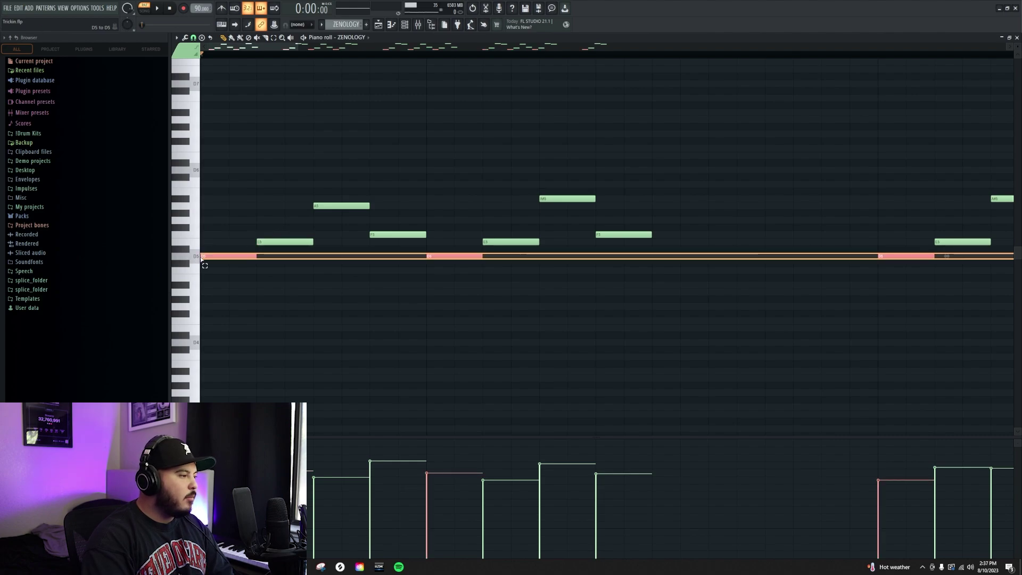
{"action": "left_click_drag", "start_coordinate": [189, 246], "coordinate": [199, 236]}
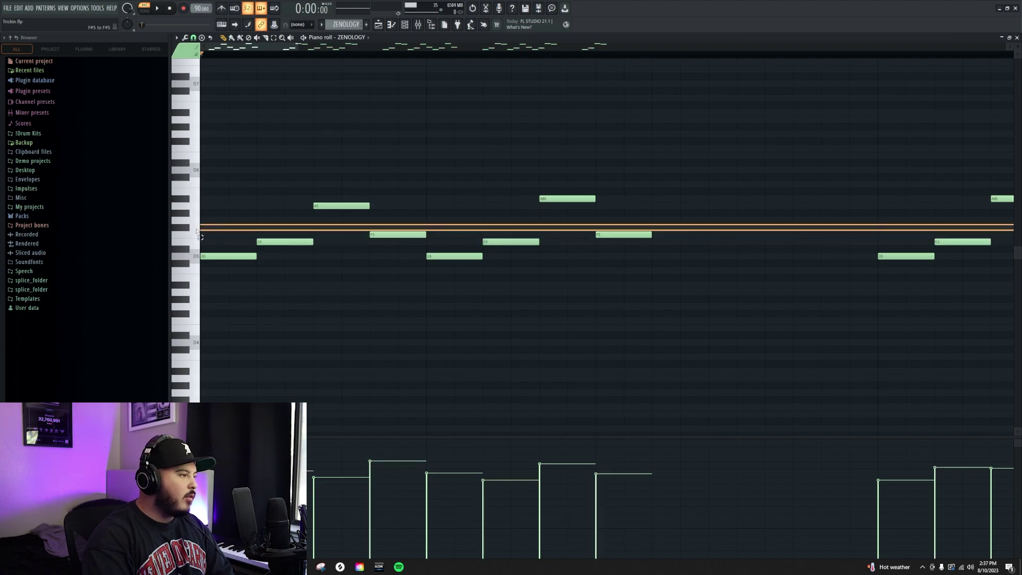
{"action": "left_click", "coordinate": [195, 220]}
{"action": "mouse_move", "coordinate": [191, 200]}
{"action": "left_mouse_down"}
{"action": "mouse_move", "coordinate": [193, 184]}
{"action": "mouse_move", "coordinate": [192, 206]}
{"action": "left_mouse_up"}
{"action": "left_click", "coordinate": [224, 275]}
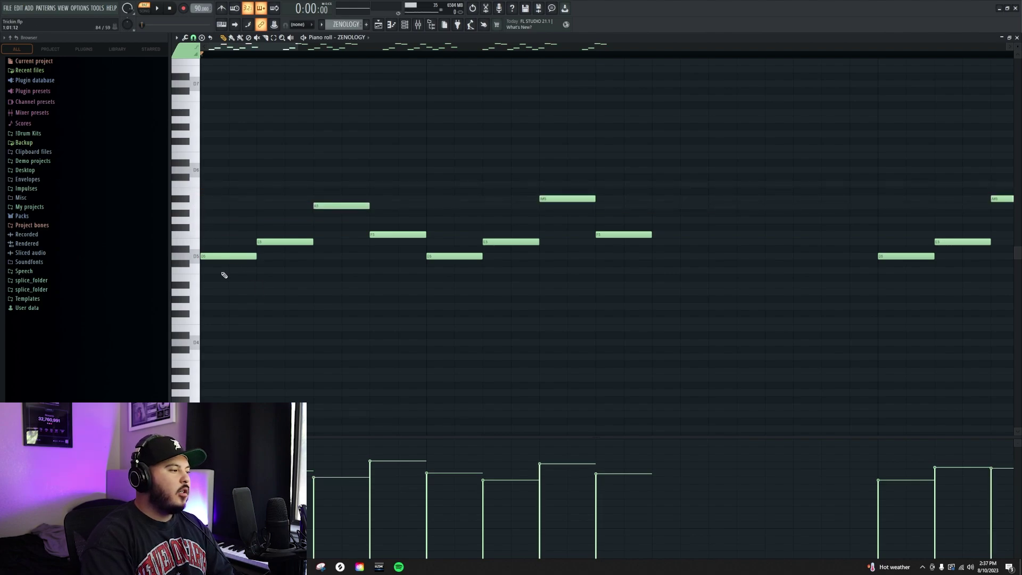
Highlight the ZENOLOGY melody's D5 notes and its A5 and A#5 notes, clear the selection and play the pattern
{"action": "left_click", "coordinate": [188, 260]}
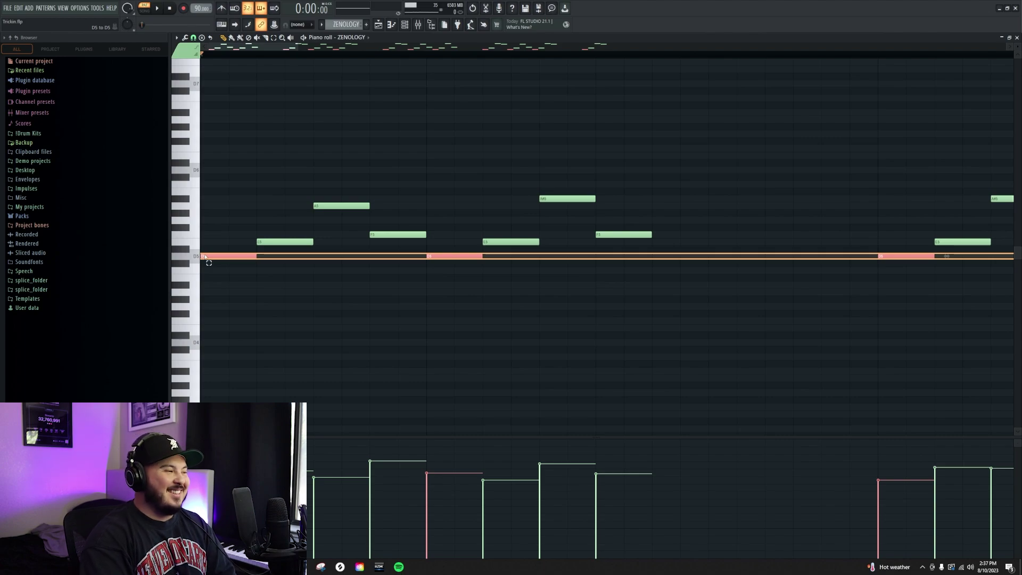
{"action": "left_click_drag", "start_coordinate": [205, 256], "coordinate": [185, 199]}
{"action": "scroll", "coordinate": [263, 349], "scroll_direction": "down", "scroll_amount": 6}
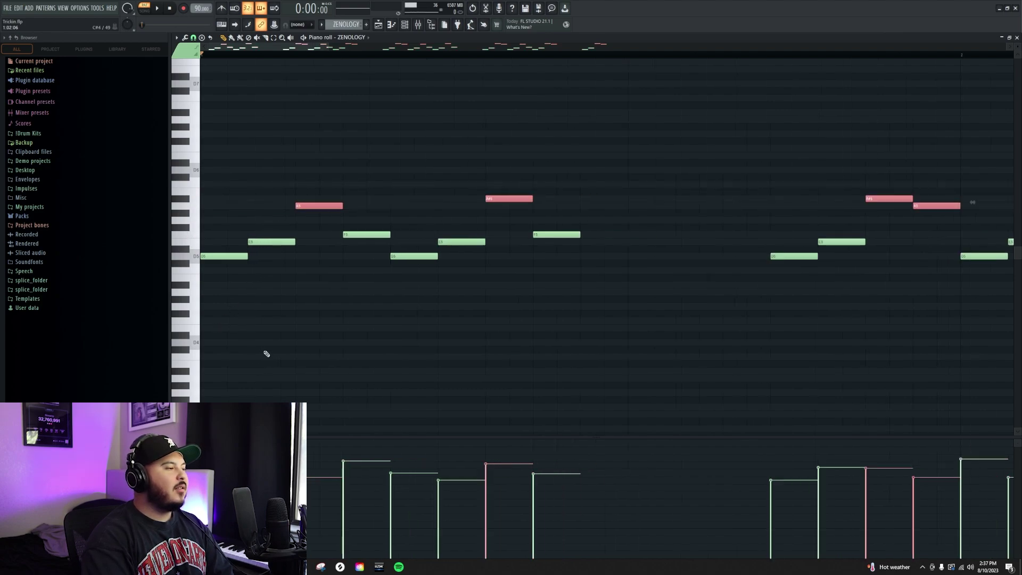
{"action": "left_click", "coordinate": [274, 361]}
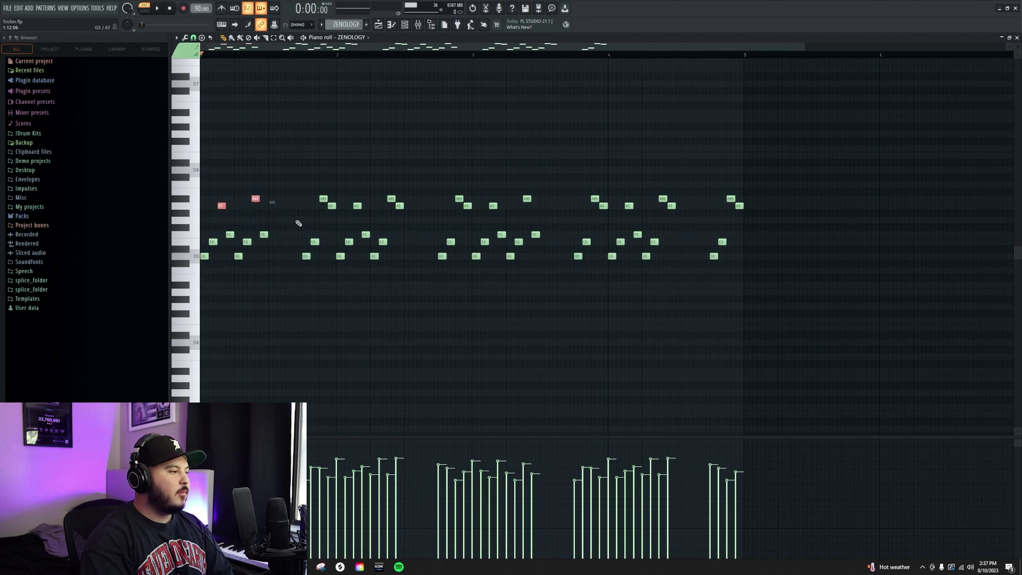
{"action": "key", "text": "space"}
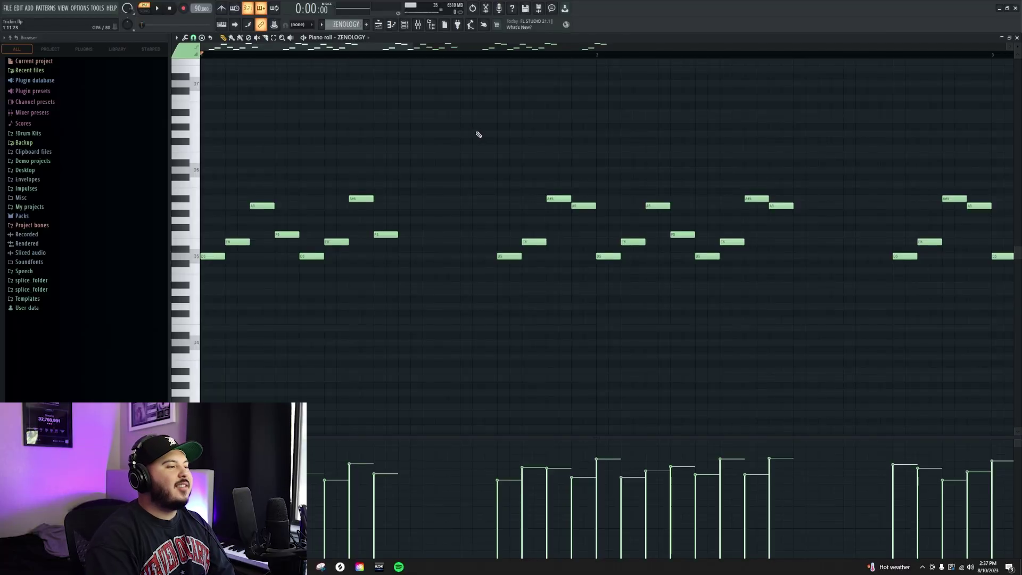
Fill the gap in the ZENOLOGY melody's first bar with a copy of the four notes just before it
{"action": "left_click_drag", "start_coordinate": [474, 128], "coordinate": [450, 346]}
{"action": "left_click_drag", "start_coordinate": [422, 146], "coordinate": [322, 269]}
{"action": "key", "text": "ctrl+b"}
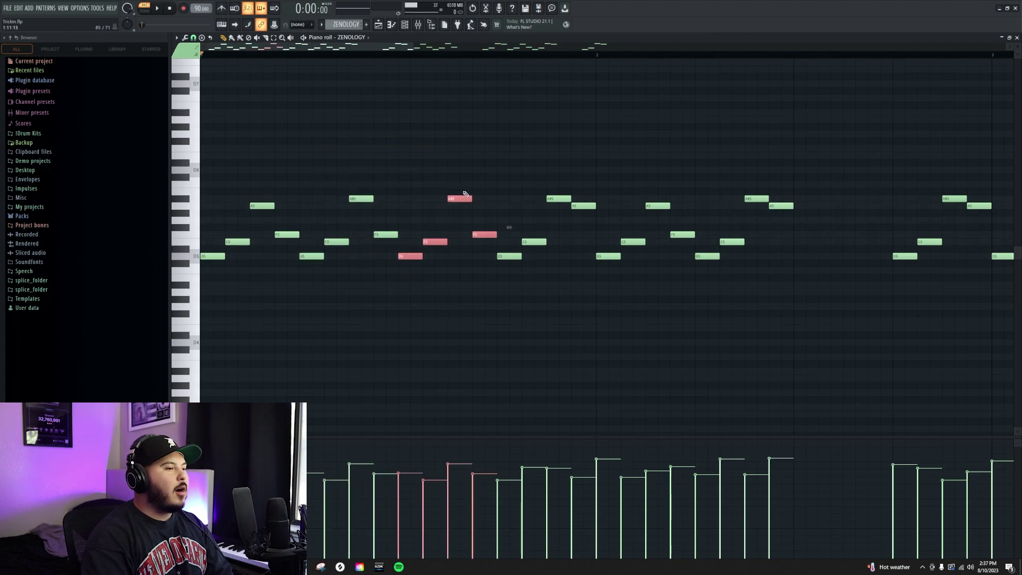
Play the melody with the filled gap, stop playback and delete the four copied notes
{"action": "key", "text": "space"}
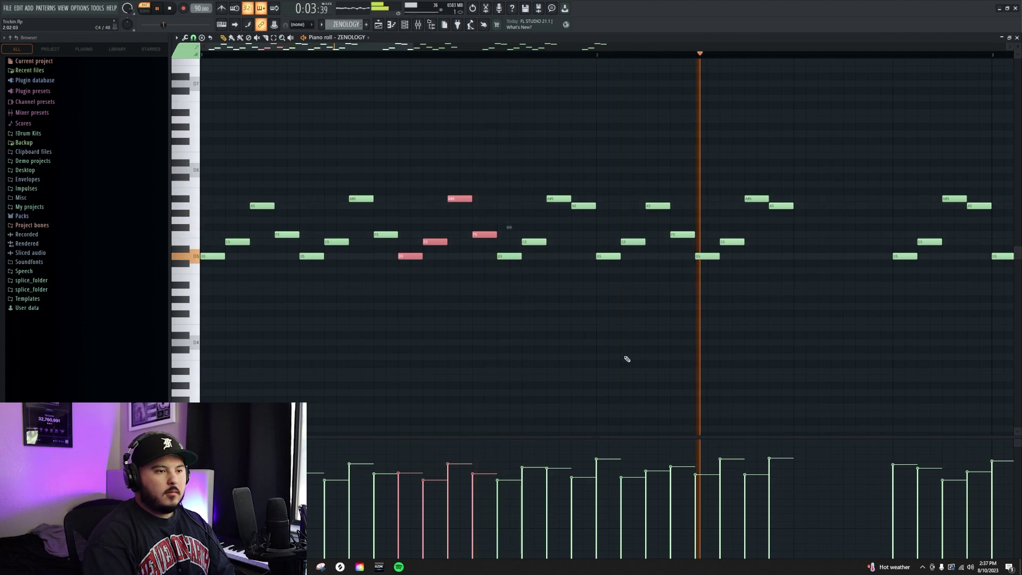
{"action": "key", "text": "space"}
{"action": "key", "text": "Delete"}
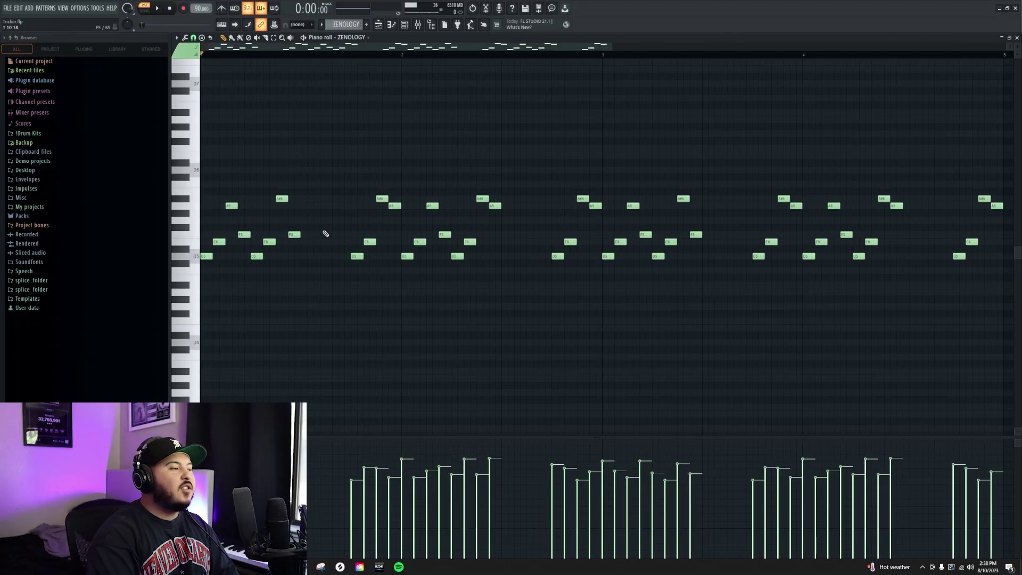
Mark the empty gap in the ZENOLOGY melody's first bar, and open the Analog Lab V clip on Track 4 in the piano roll
{"action": "left_click_drag", "start_coordinate": [336, 174], "coordinate": [314, 312]}
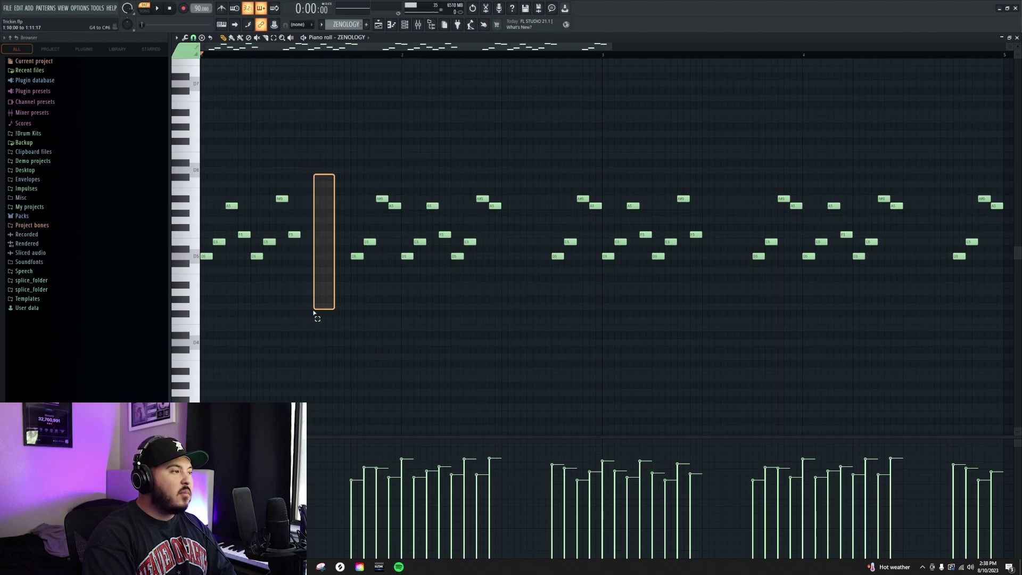
{"action": "left_click", "coordinate": [379, 25]}
{"action": "double_click", "coordinate": [356, 207]}
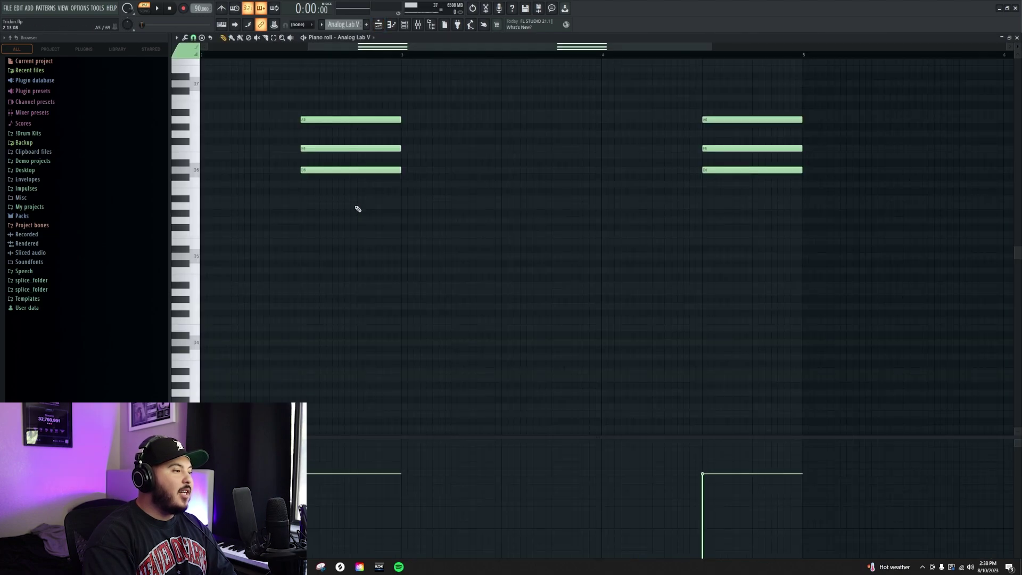
Highlight the first chord of the Analog Lab V pattern, and open the Deep Piano clip on Track 3 in the piano roll
{"action": "scroll", "coordinate": [322, 207], "scroll_direction": "down", "scroll_amount": 2}
{"action": "left_click_drag", "start_coordinate": [320, 70], "coordinate": [410, 341]}
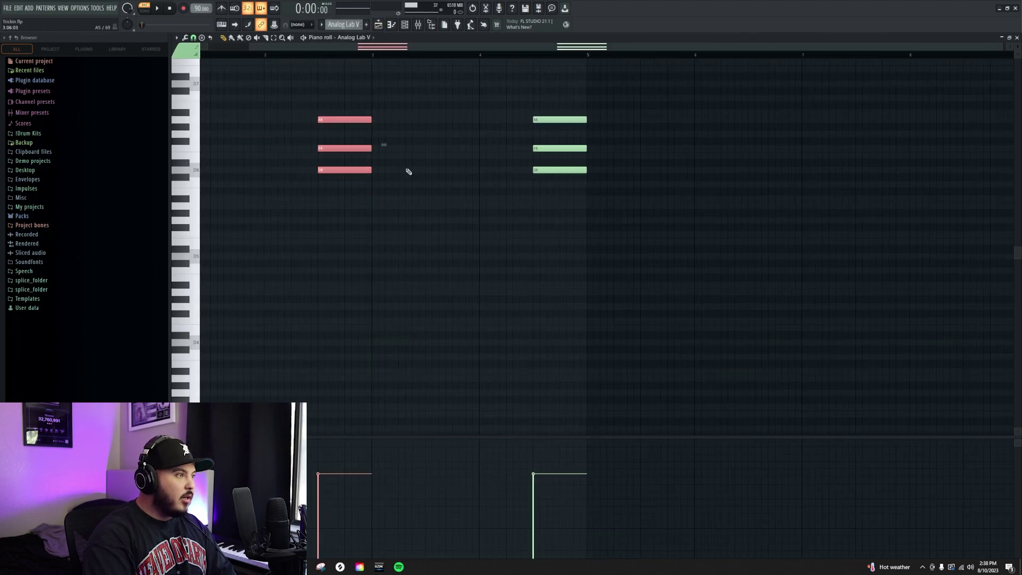
{"action": "left_click", "coordinate": [382, 27]}
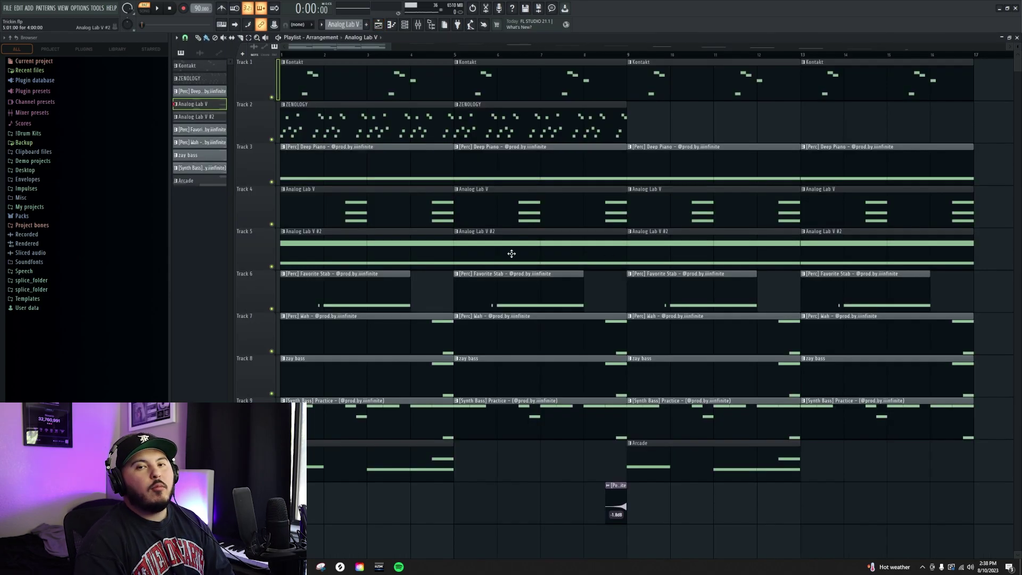
{"action": "double_click", "coordinate": [469, 165]}
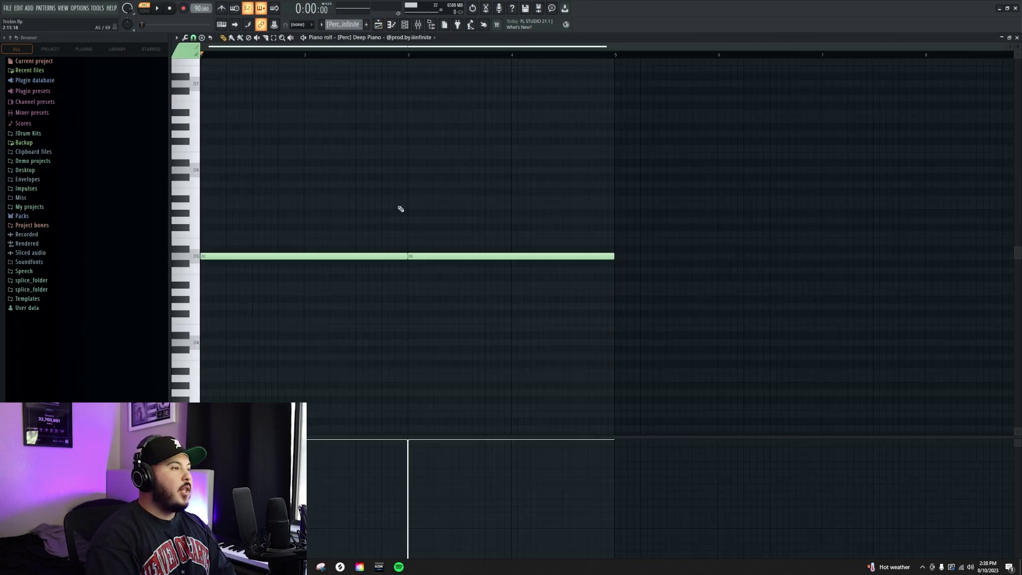
Inspect the Deep Piano channel from the channel rack, and look over its notes and the lower octaves in the piano roll
{"action": "key", "text": "F6"}
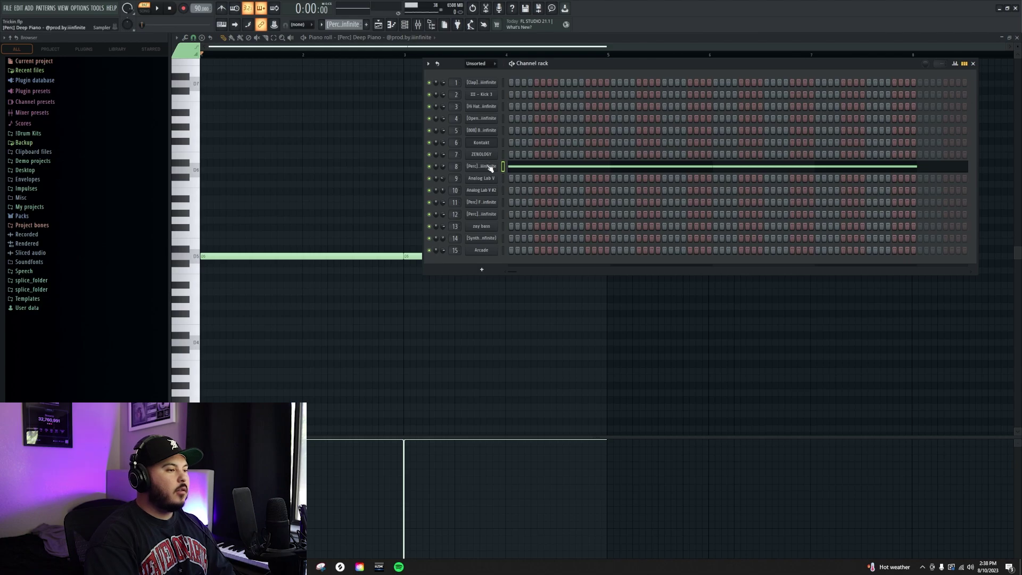
{"action": "left_click", "coordinate": [490, 168]}
{"action": "left_click", "coordinate": [186, 90]}
{"action": "left_click_drag", "start_coordinate": [229, 78], "coordinate": [409, 83]}
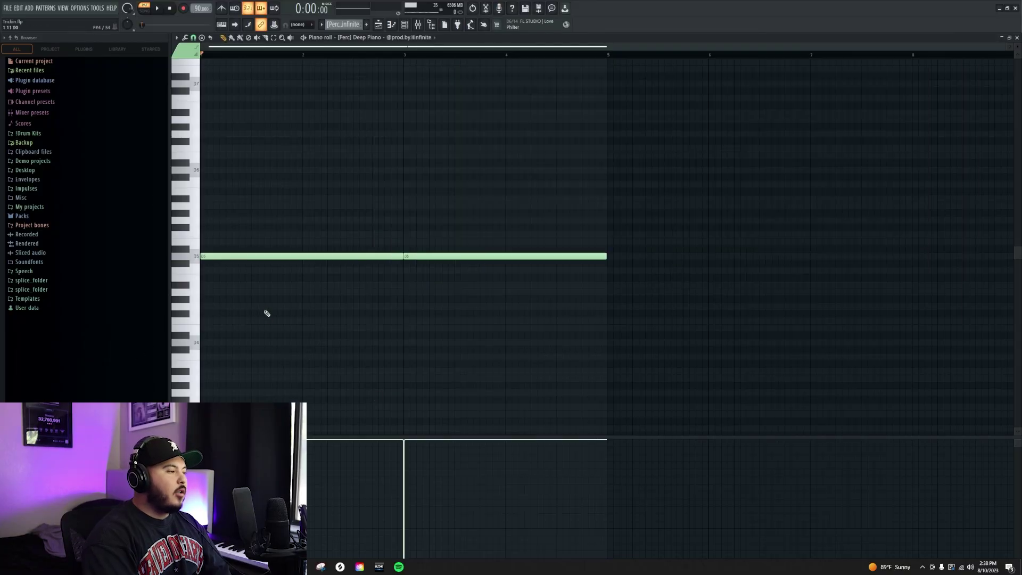
{"action": "scroll", "coordinate": [204, 331], "scroll_direction": "down", "scroll_amount": 3}
{"action": "scroll", "coordinate": [207, 277], "scroll_direction": "down", "scroll_amount": 3}
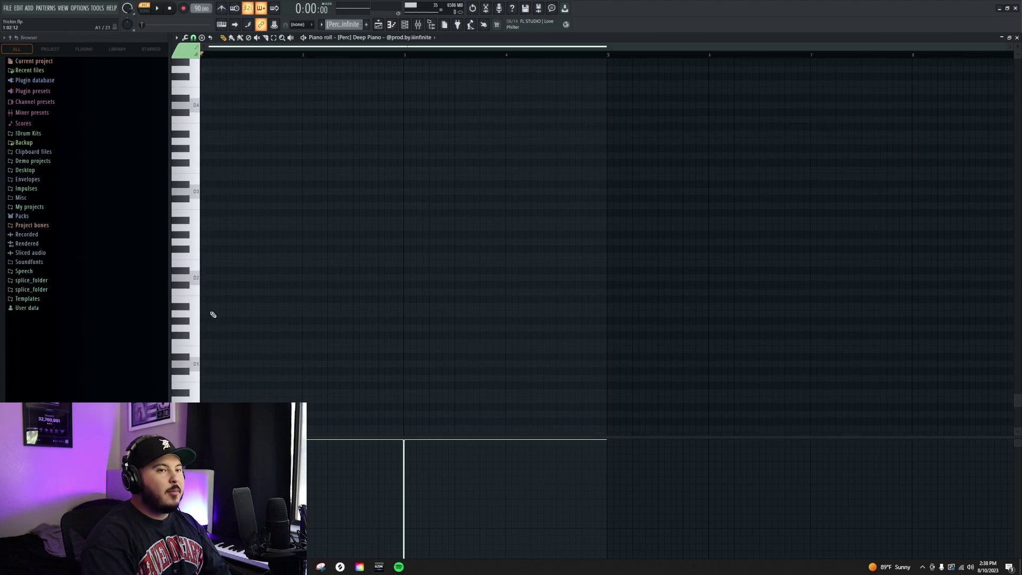
{"action": "scroll", "coordinate": [525, 171], "scroll_direction": "up", "scroll_amount": 4}
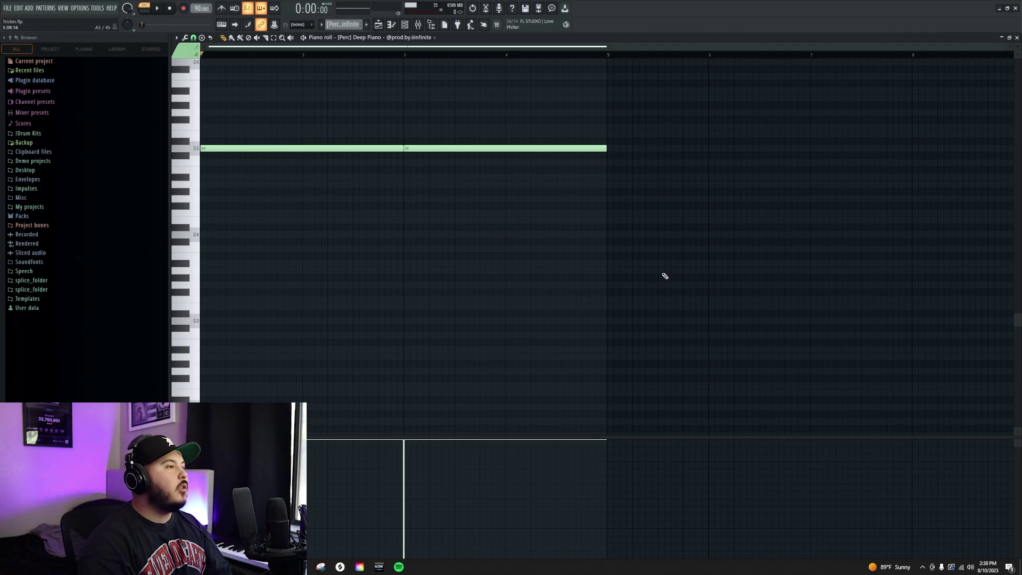
Check the Deep Piano mixer track for effects, close the mixer and play the pattern
{"action": "key", "text": "F9"}
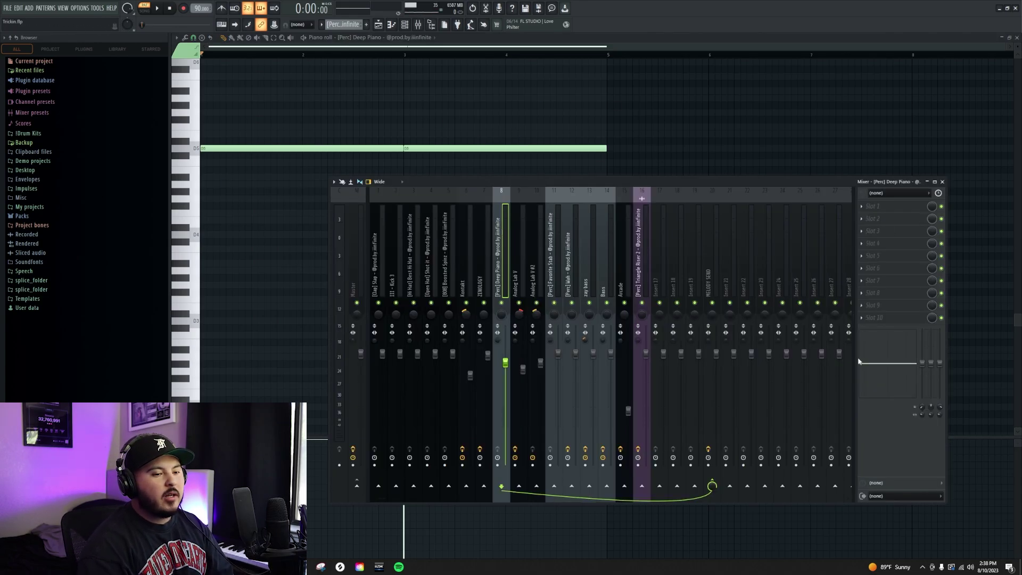
{"action": "key", "text": "F9"}
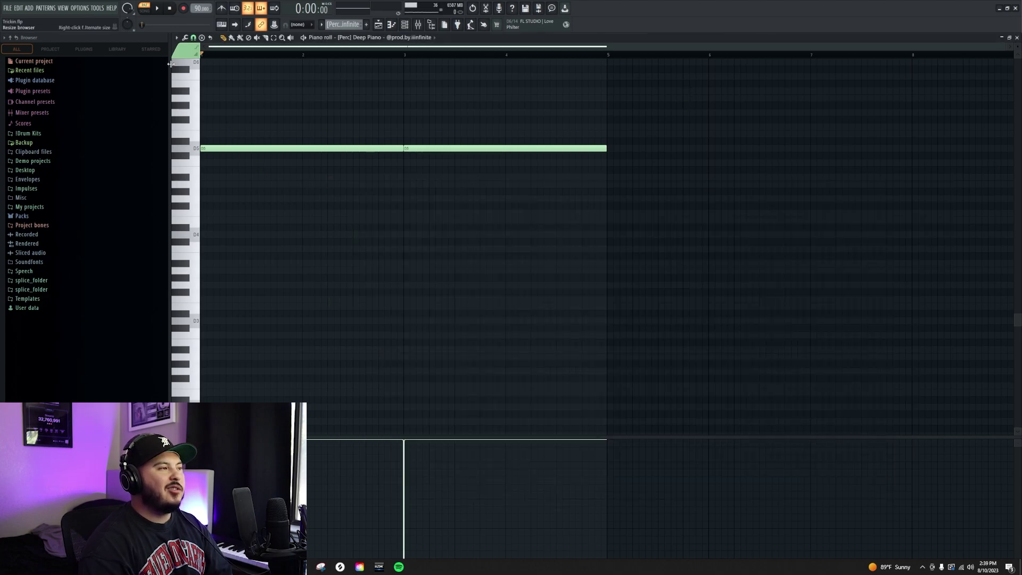
{"action": "scroll", "coordinate": [264, 41], "scroll_direction": "up", "scroll_amount": 2}
{"action": "key", "text": "space"}
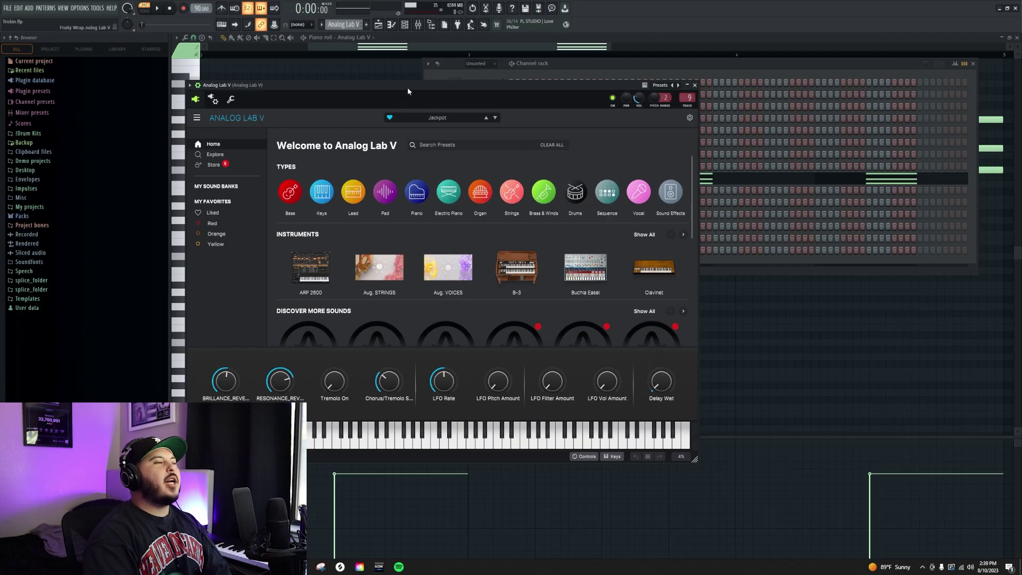
Move the Analog Lab V window clear of the browser and search its presets for "jackpot"
{"action": "left_click_drag", "start_coordinate": [408, 90], "coordinate": [513, 93]}
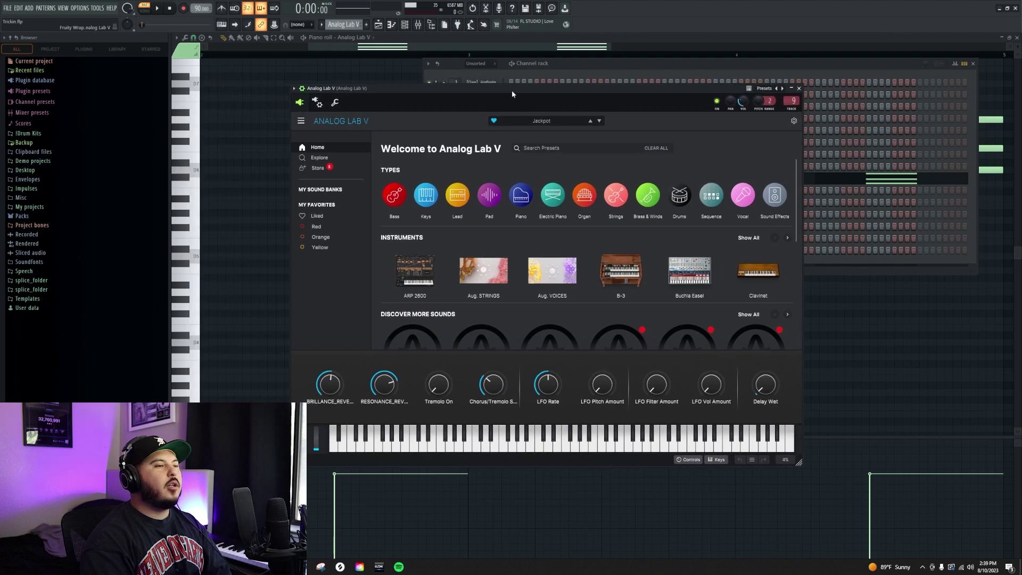
{"action": "left_click", "coordinate": [533, 148]}
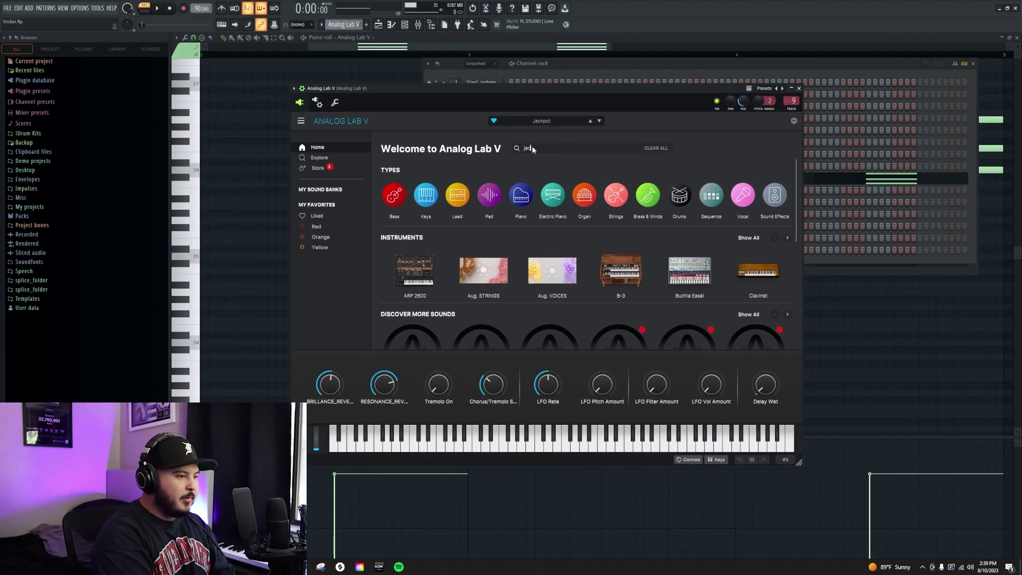
{"action": "type", "text": "jack"}
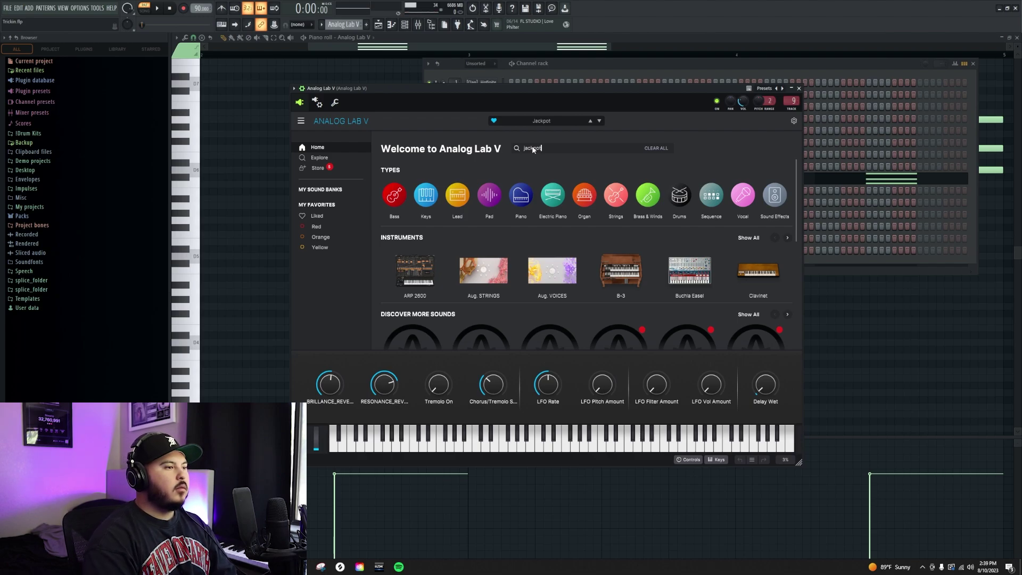
{"action": "type", "text": "pot"}
{"action": "key", "text": "Return"}
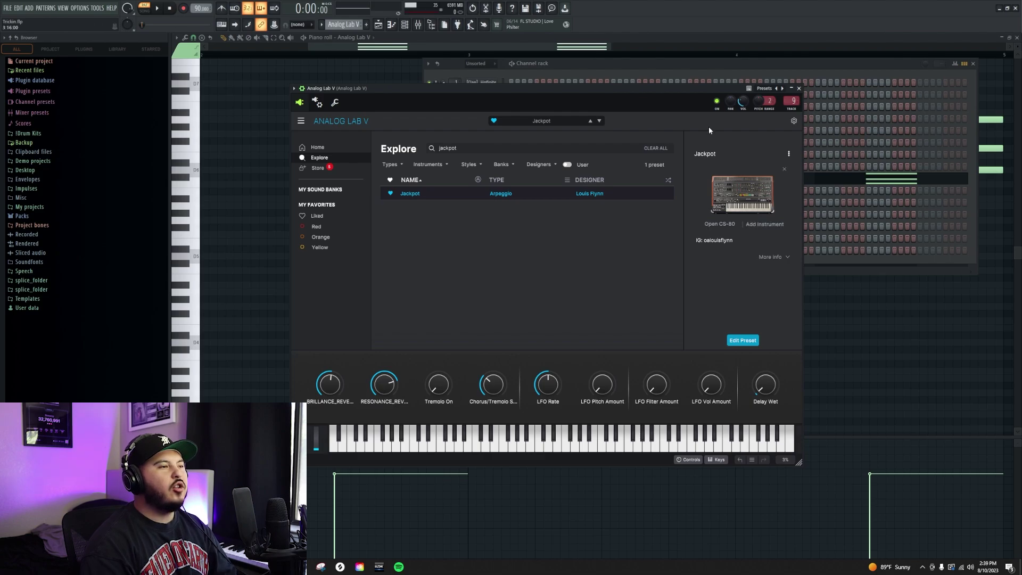
Open EffectRack on the Analog Lab V mixer track and show the presets in its The44thfloor folder
{"action": "left_click", "coordinate": [626, 66]}
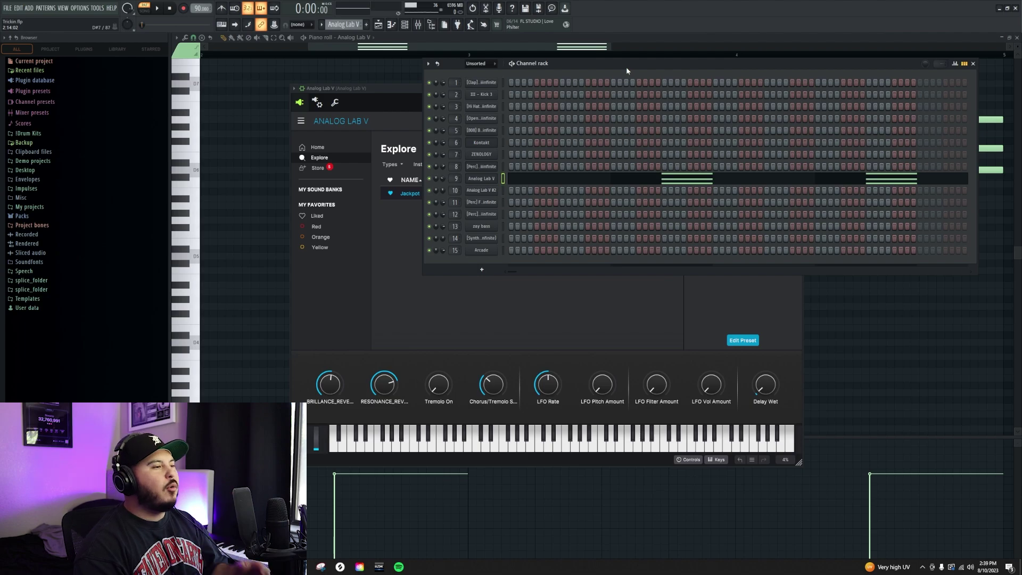
{"action": "left_click", "coordinate": [261, 205]}
{"action": "left_click", "coordinate": [418, 25]}
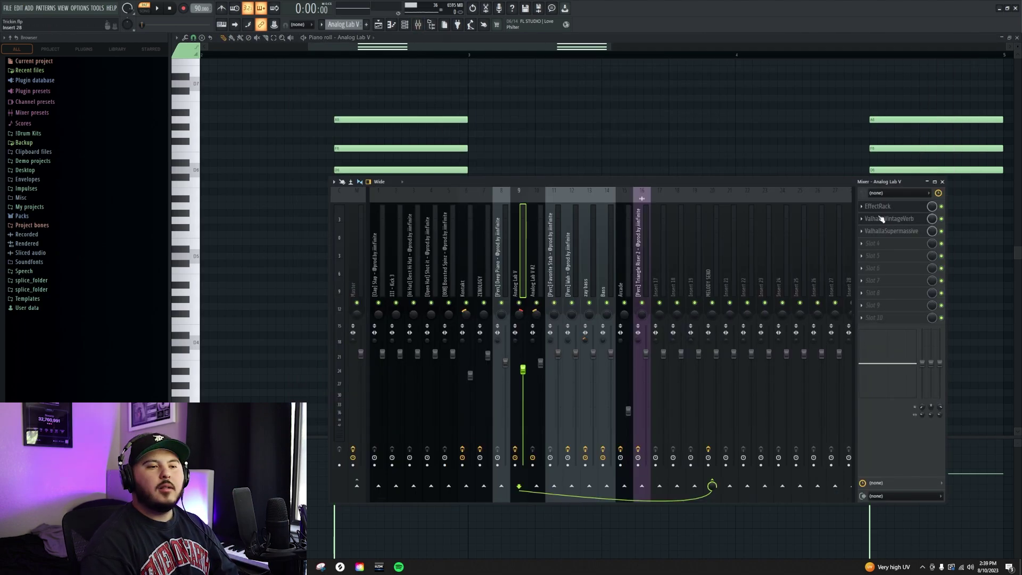
{"action": "left_click", "coordinate": [903, 207]}
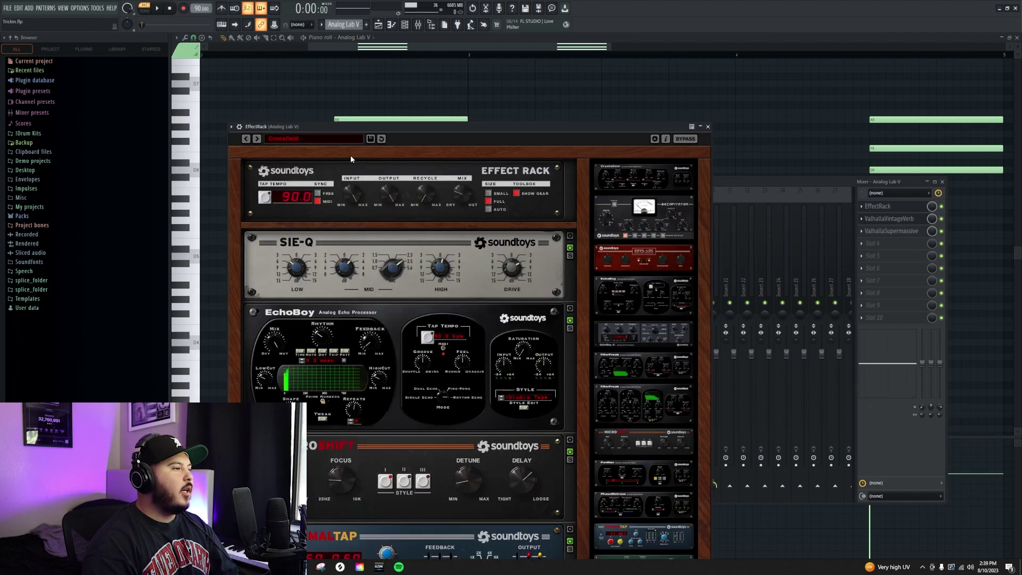
{"action": "left_click", "coordinate": [337, 140]}
{"action": "mouse_move", "coordinate": [304, 241]}
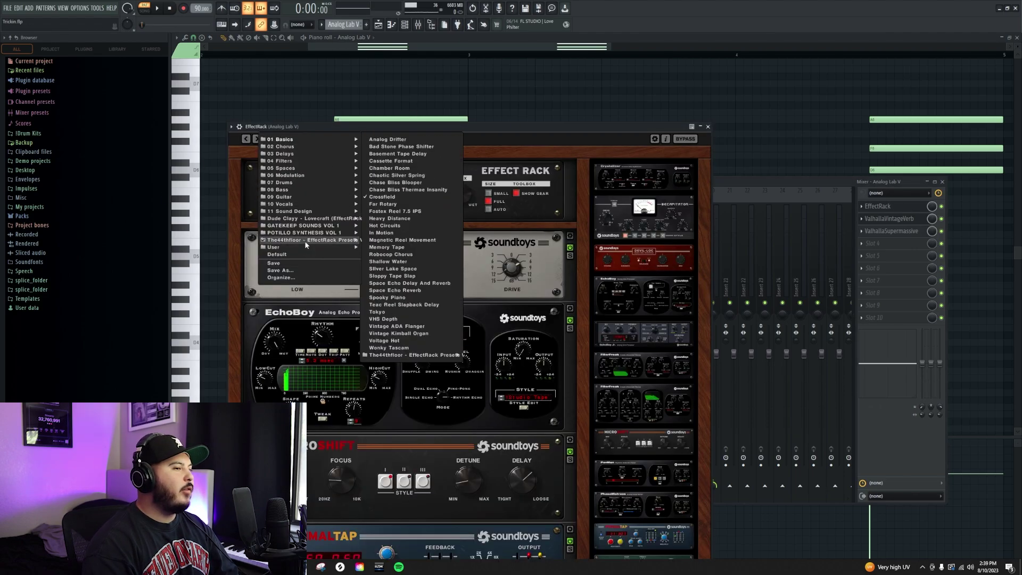
Open ValhallaVintageVerb and ValhallaSupermassive on the Analog Lab V mixer track to show their settings
{"action": "left_click", "coordinate": [901, 221]}
{"action": "left_click", "coordinate": [900, 223]}
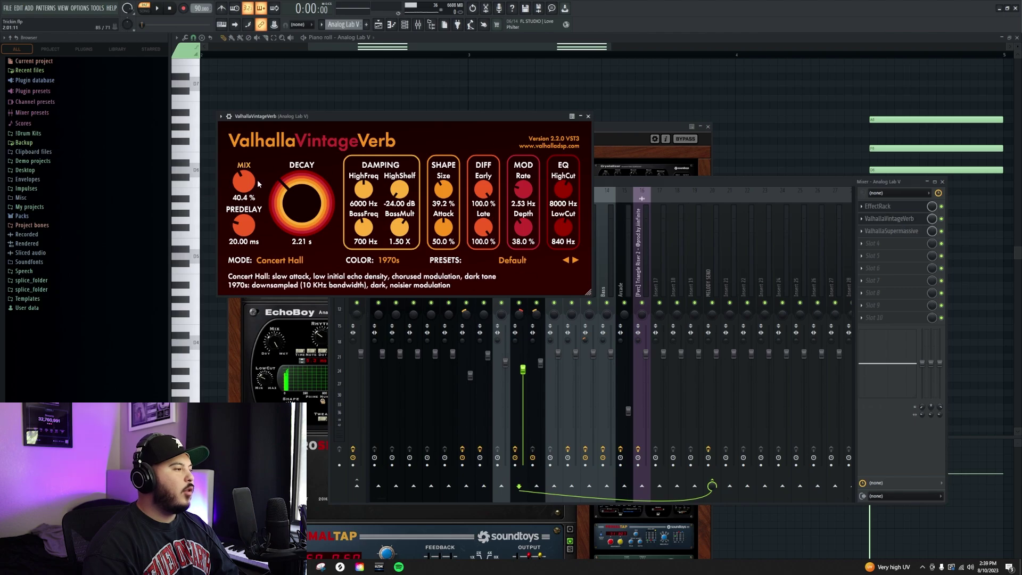
{"action": "left_click", "coordinate": [879, 229]}
{"action": "left_click", "coordinate": [877, 229]}
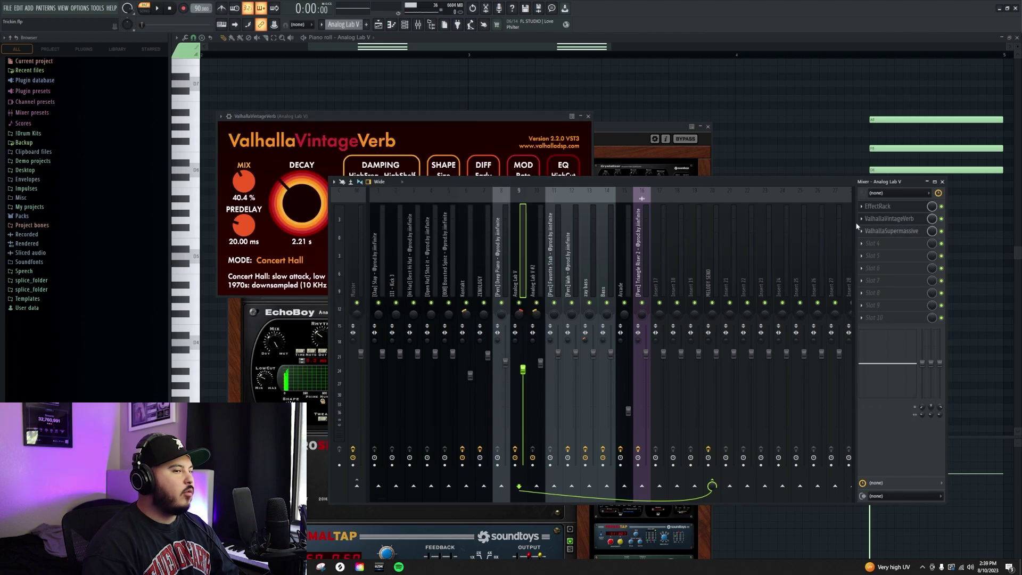
{"action": "left_click", "coordinate": [896, 234]}
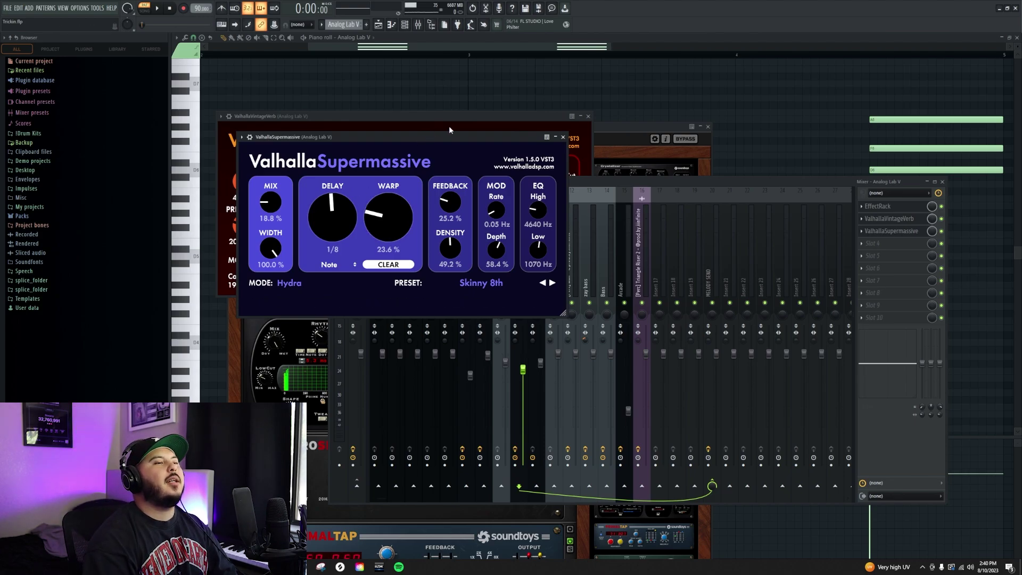
Close all plugin windows, play the Analog Lab V pattern and highlight its first chord
{"action": "key", "text": "F12"}
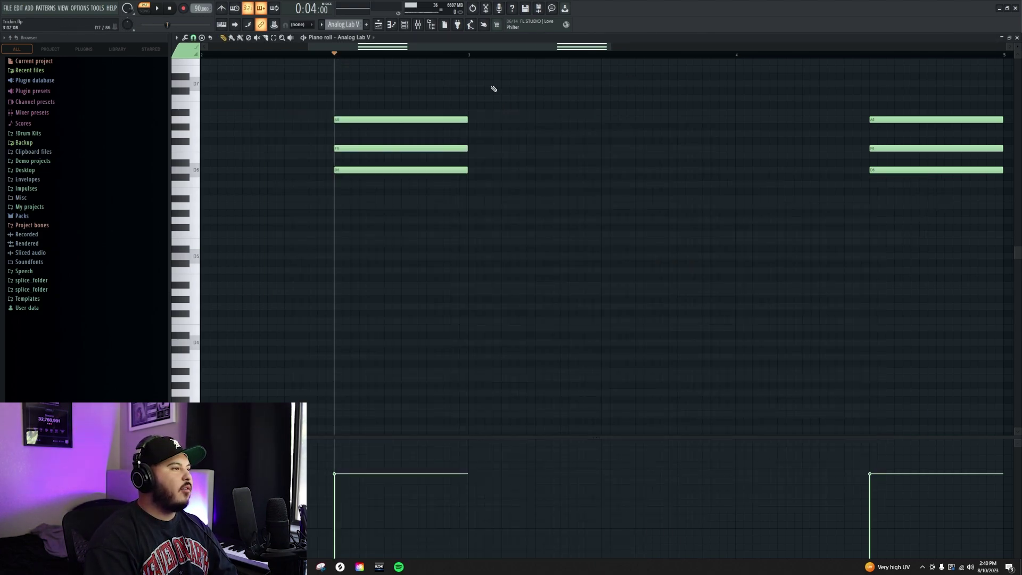
{"action": "key", "text": "space"}
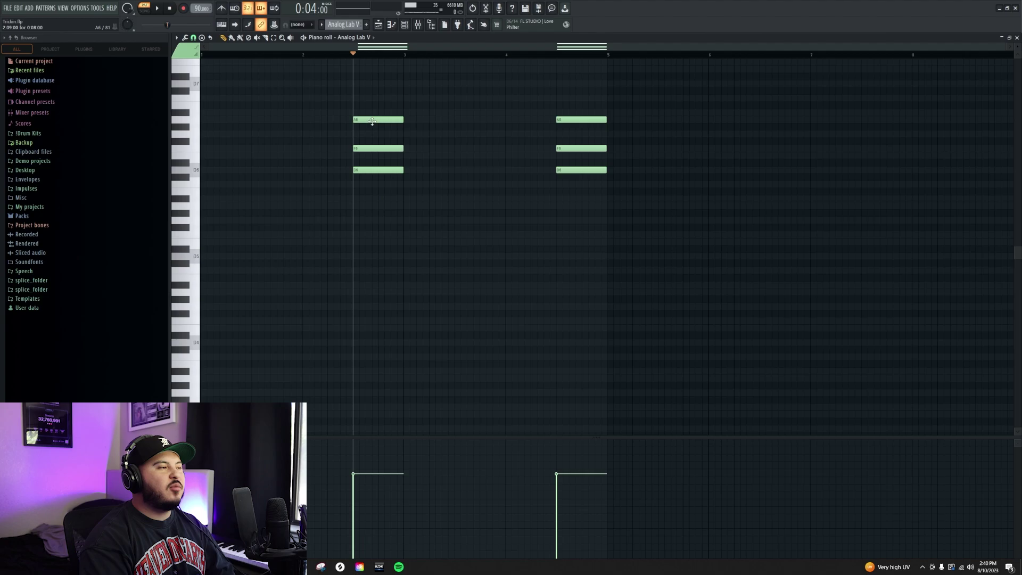
{"action": "mouse_move", "coordinate": [369, 97]}
{"action": "left_mouse_down"}
{"action": "mouse_move", "coordinate": [395, 232]}
{"action": "mouse_move", "coordinate": [369, 100]}
{"action": "mouse_move", "coordinate": [415, 181]}
{"action": "left_mouse_up"}
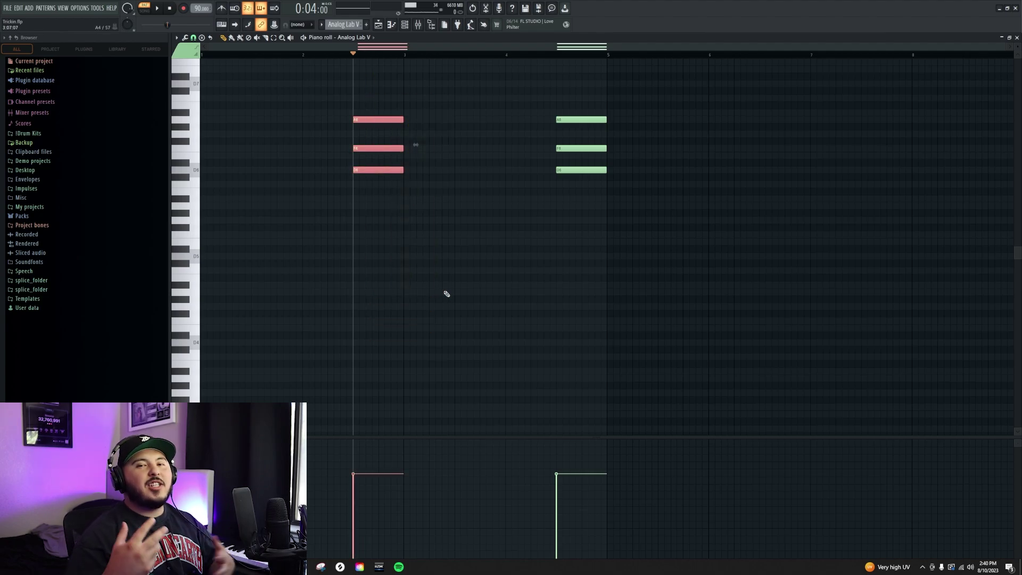
Highlight Tracks 1 to 4 in the playlist, and open the Analog Lab V #2 clip on Track 5 in the piano roll
{"action": "key", "text": "F5"}
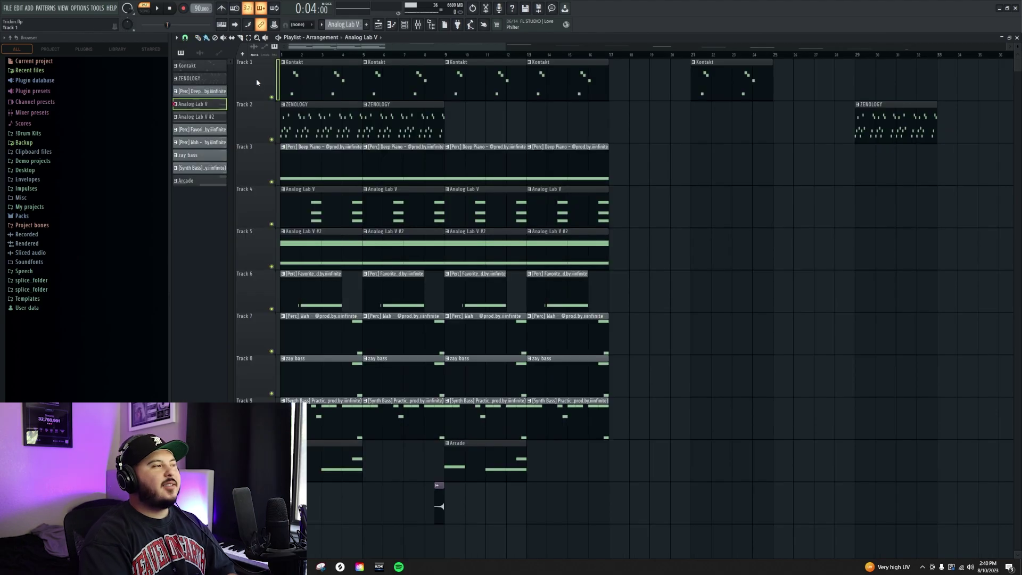
{"action": "left_click_drag", "start_coordinate": [263, 71], "coordinate": [250, 197]}
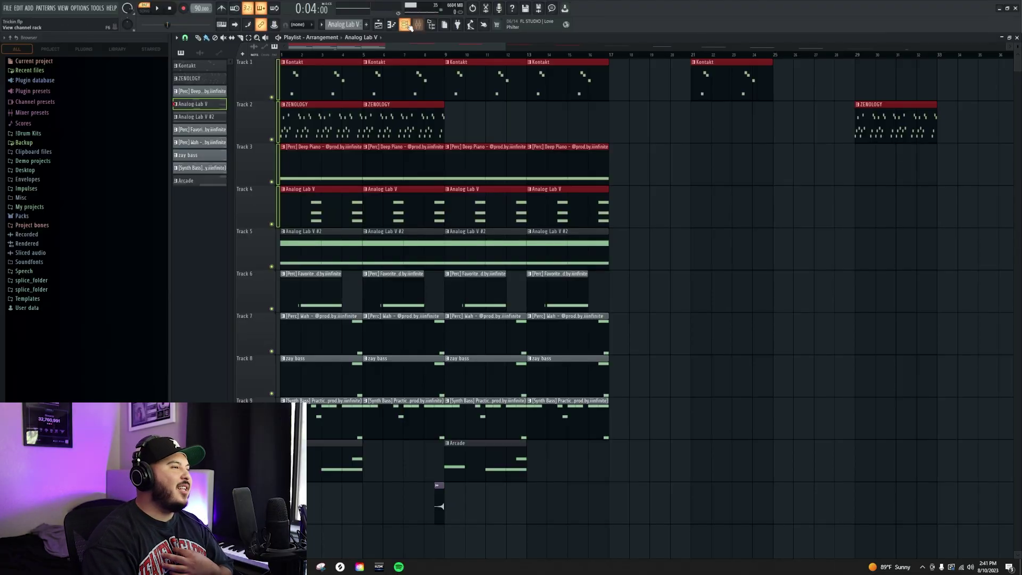
{"action": "left_click", "coordinate": [407, 25]}
{"action": "double_click", "coordinate": [377, 253]}
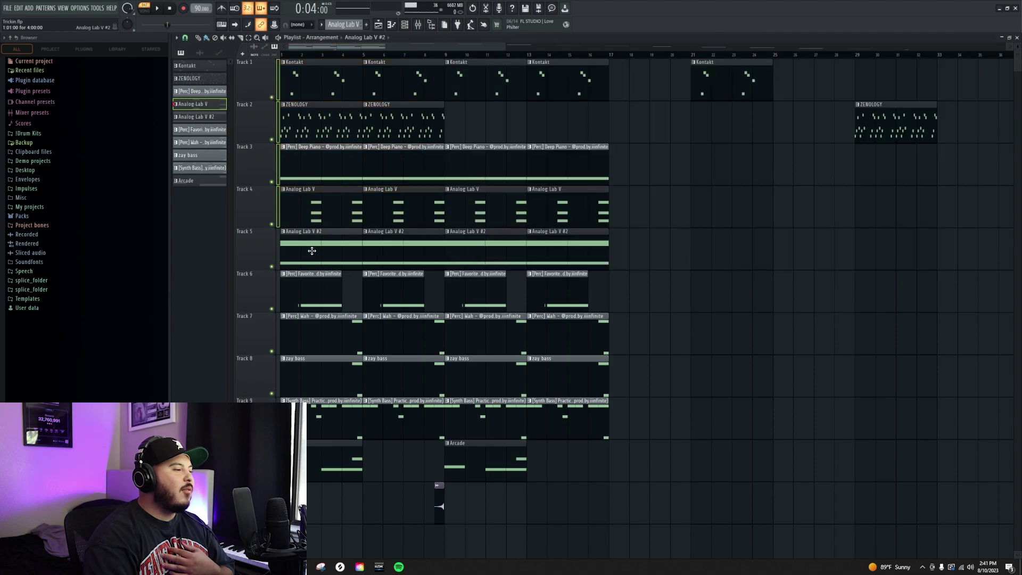
Open the Analog Lab V #2 instrument from the channel rack and show the presets of its GLOOM sound bank
{"action": "left_click", "coordinate": [406, 25]}
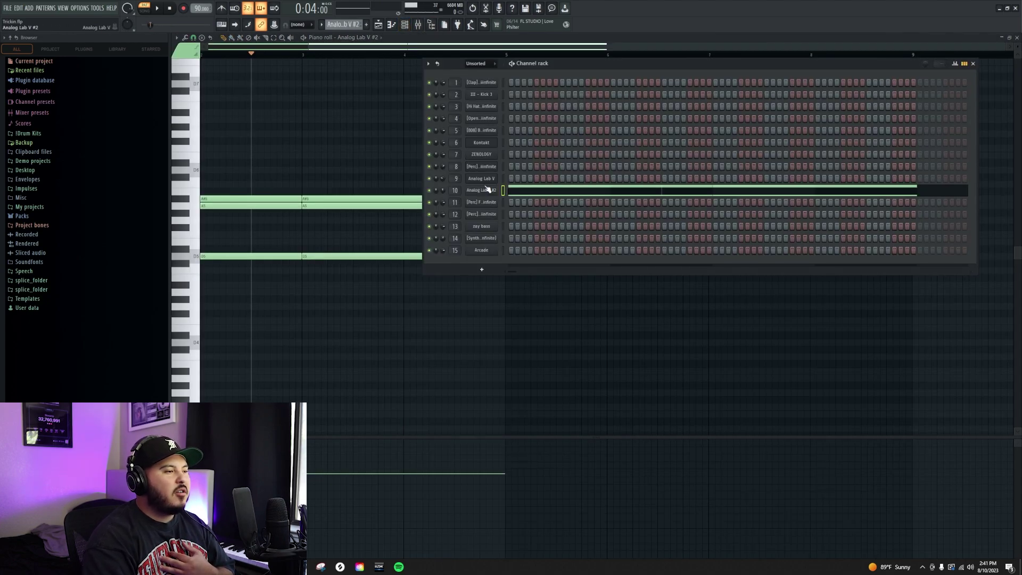
{"action": "left_click", "coordinate": [487, 190]}
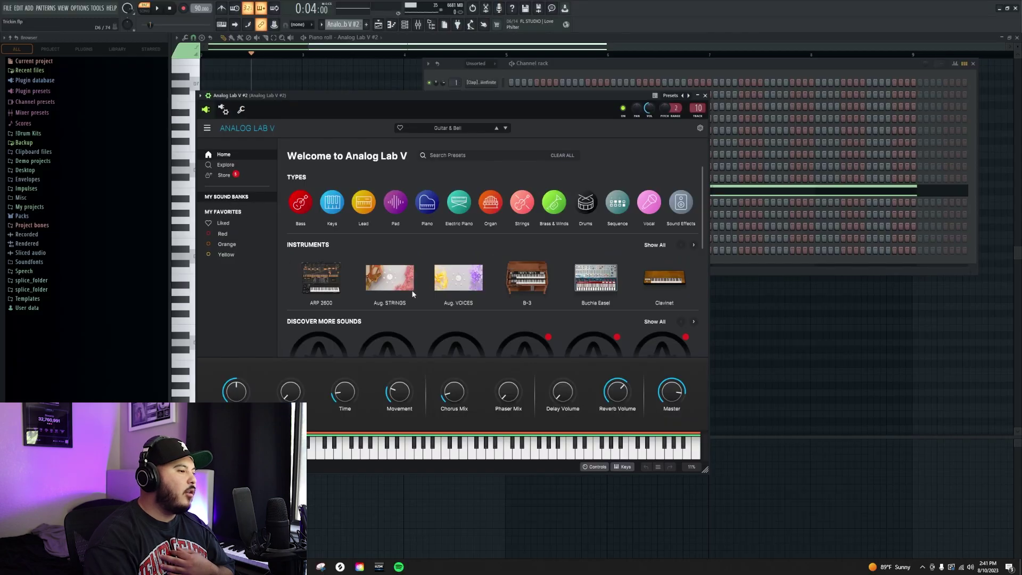
{"action": "scroll", "coordinate": [469, 252], "scroll_direction": "down", "scroll_amount": 4}
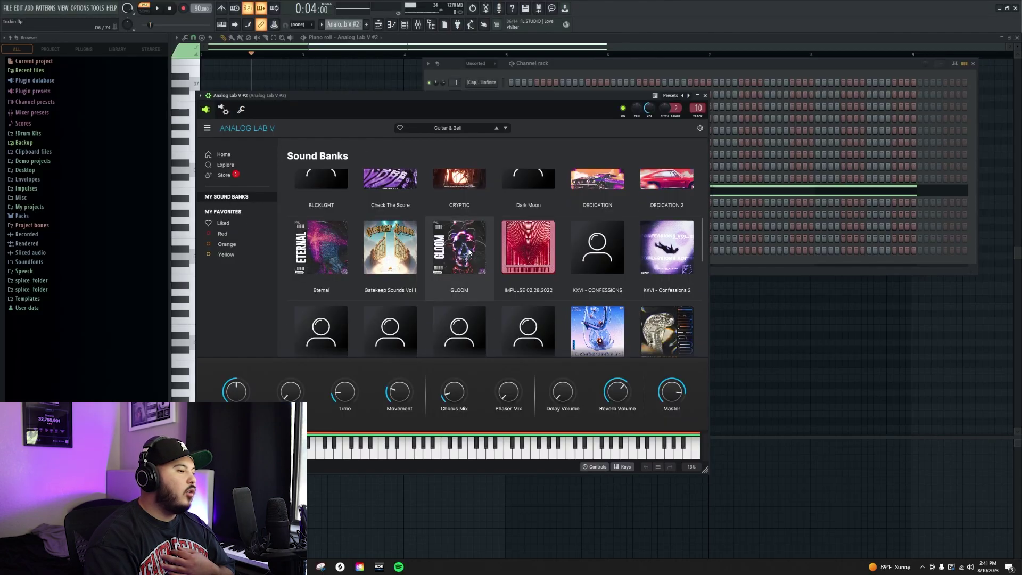
{"action": "left_click", "coordinate": [465, 251]}
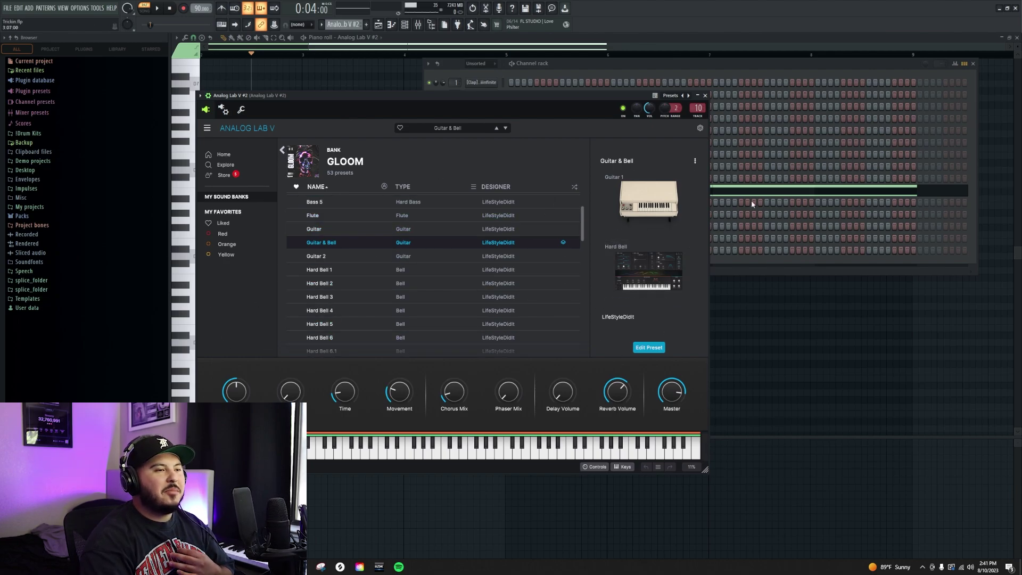
Return to the Analog Lab V #2 notes, play the pattern and bring up the channel rack
{"action": "left_click", "coordinate": [792, 319]}
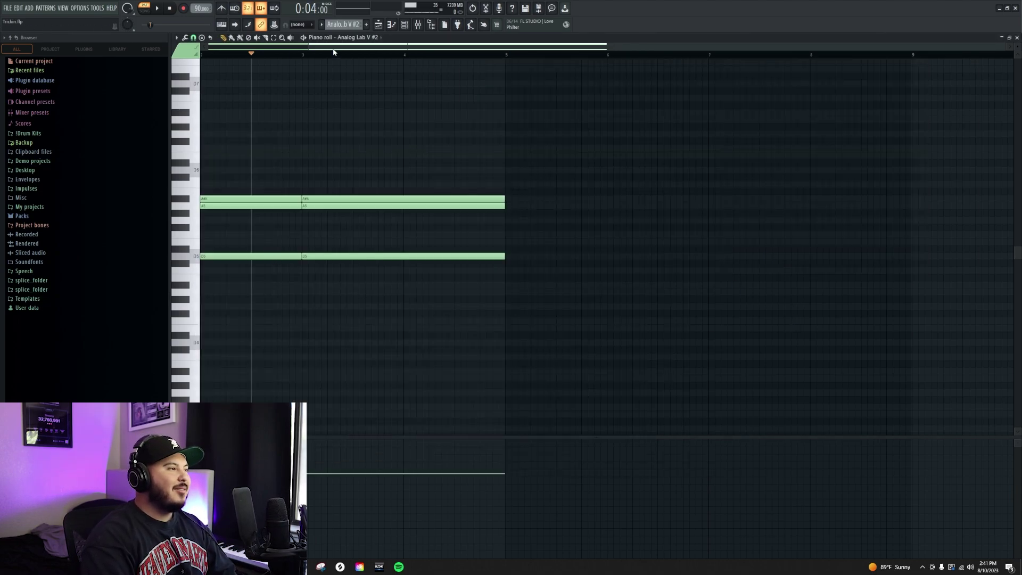
{"action": "scroll", "coordinate": [332, 51], "scroll_direction": "up", "scroll_amount": 4}
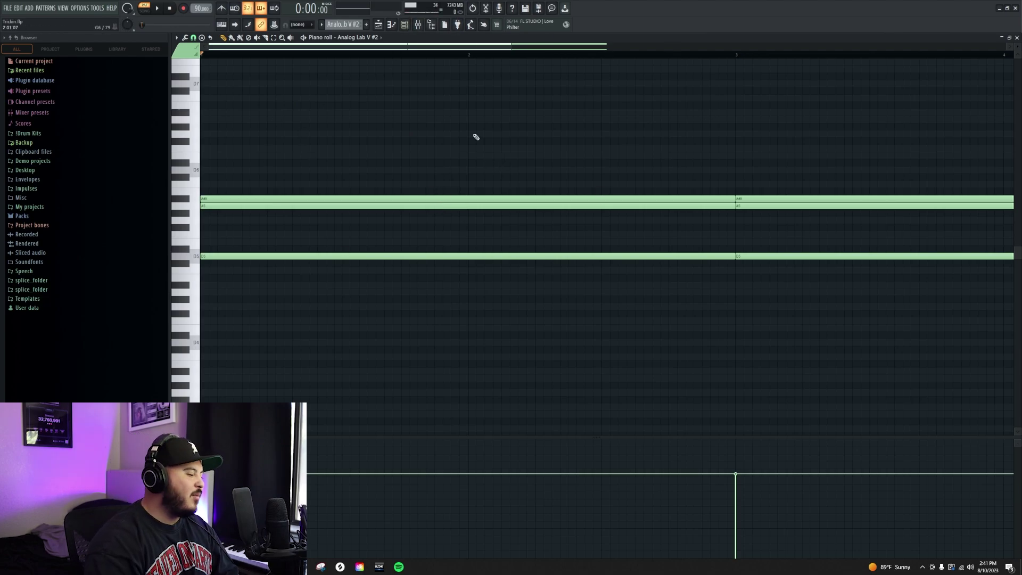
{"action": "key", "text": "space"}
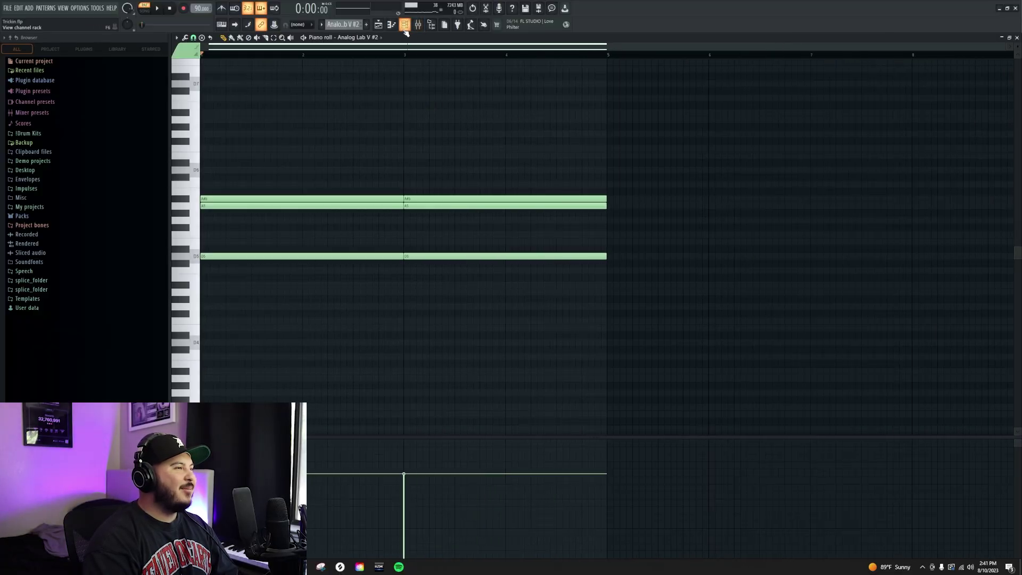
{"action": "left_click", "coordinate": [405, 27]}
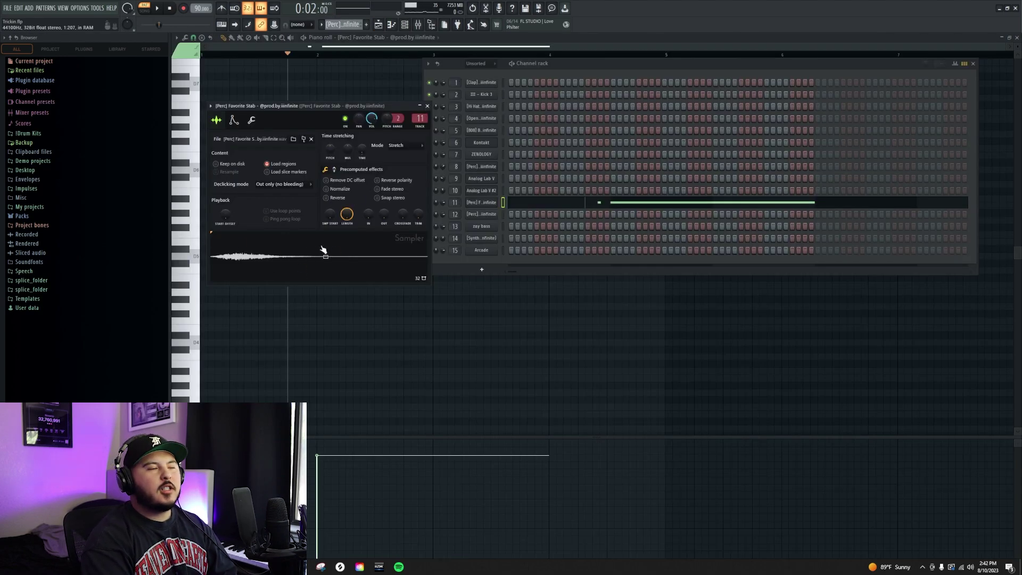
Audition the Favorite Stab sample, show its envelope and instrument settings, and highlight its short first note in the piano roll
{"action": "left_click", "coordinate": [254, 261]}
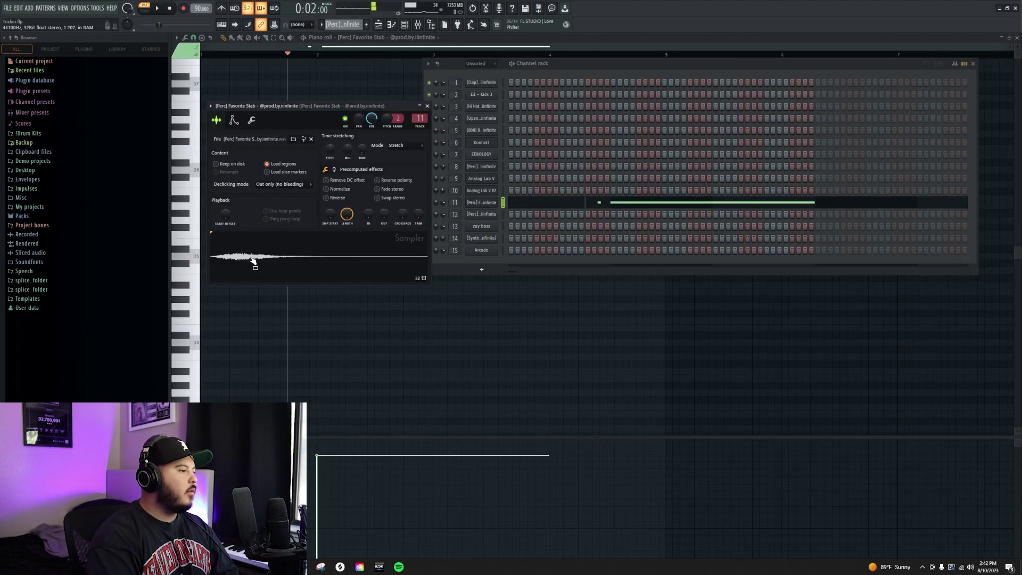
{"action": "key", "text": "F7"}
{"action": "scroll", "coordinate": [252, 266], "scroll_direction": "up", "scroll_amount": 3}
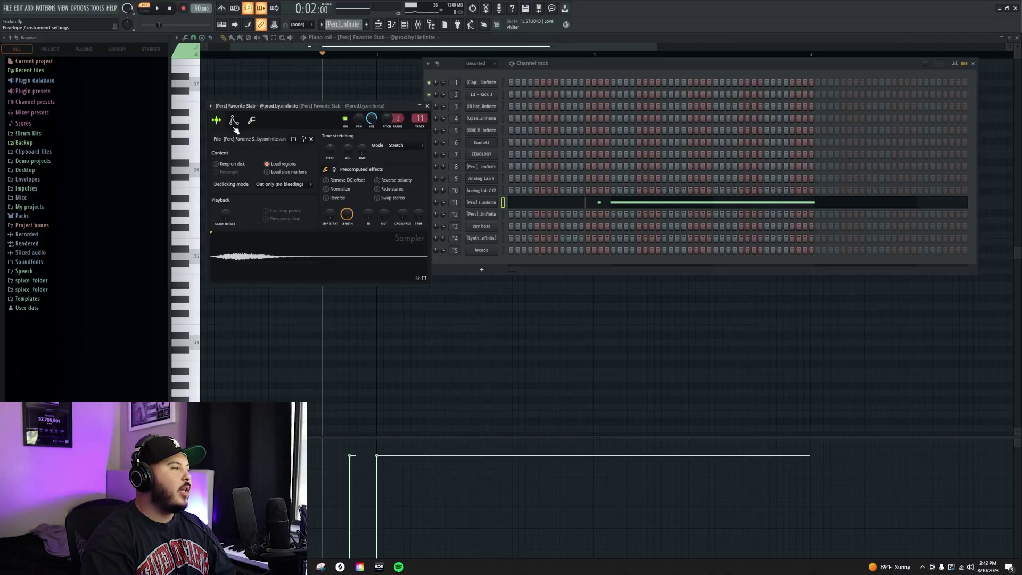
{"action": "left_click", "coordinate": [234, 121]}
{"action": "left_click_drag", "start_coordinate": [289, 106], "coordinate": [481, 108]}
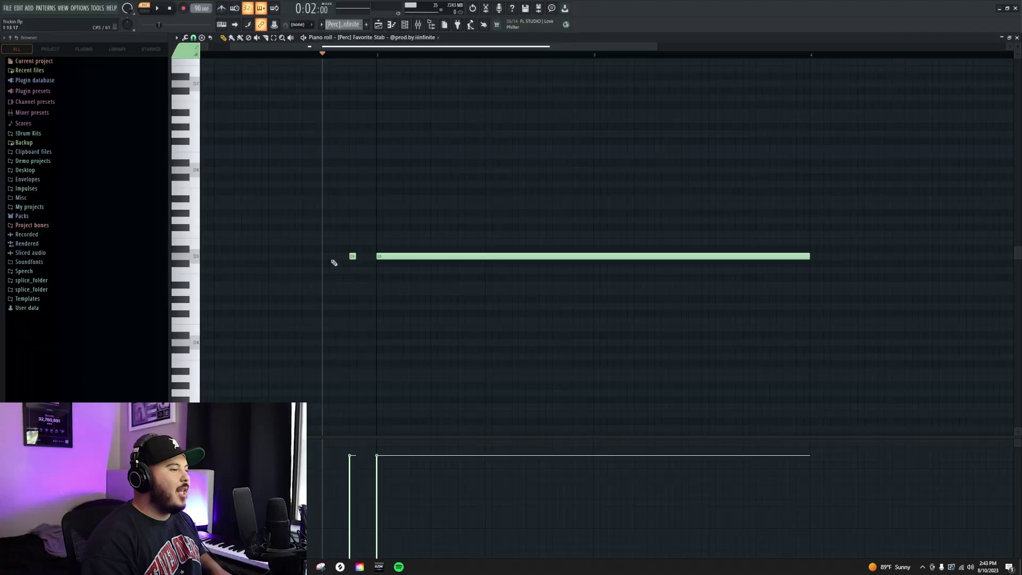
{"action": "left_click_drag", "start_coordinate": [338, 241], "coordinate": [358, 290]}
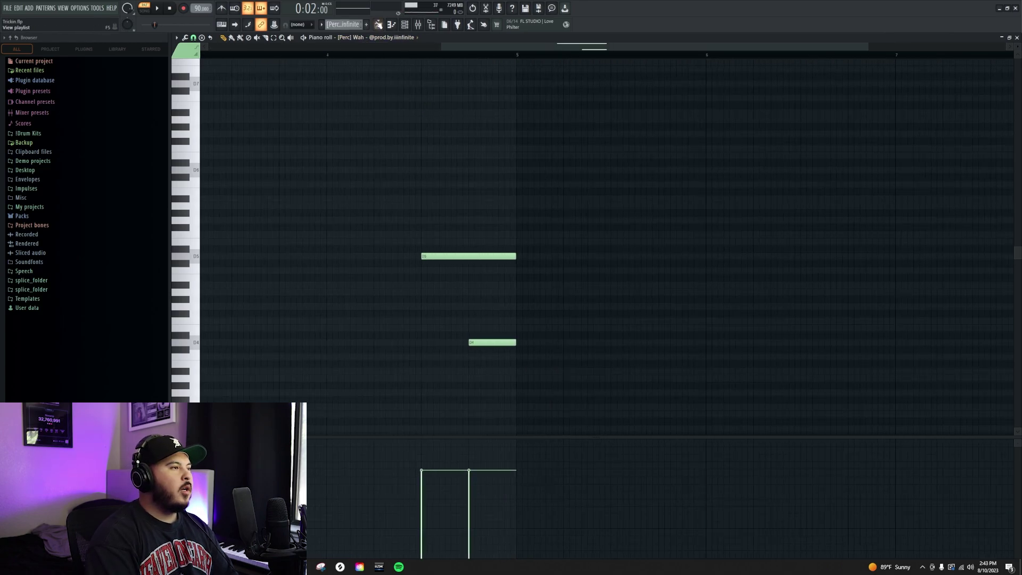
Open the Wah channel's sampler from the channel rack, audition its sample and return to the notes
{"action": "key", "text": "F6"}
{"action": "left_click", "coordinate": [484, 214]}
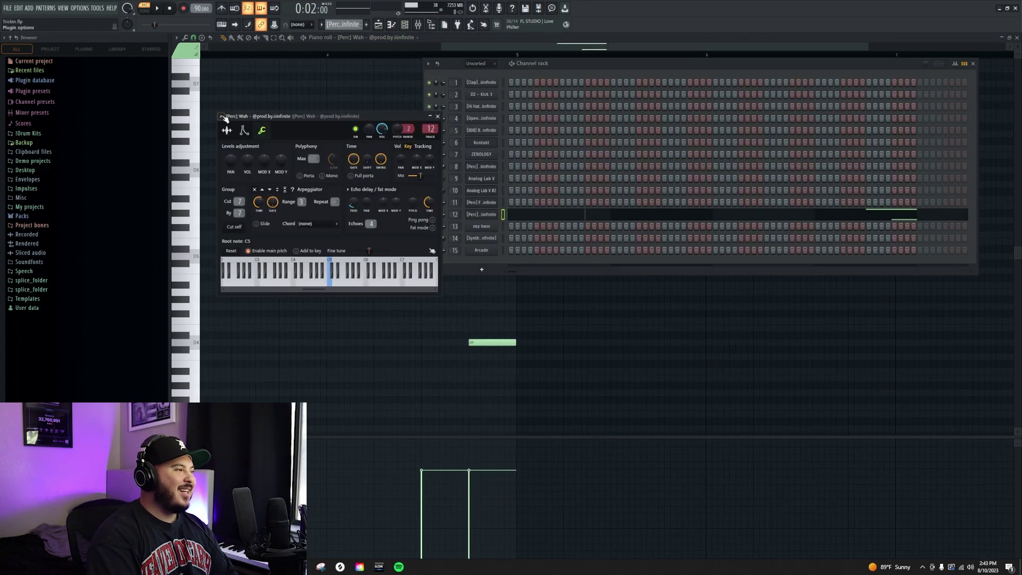
{"action": "left_click", "coordinate": [228, 131]}
{"action": "left_click", "coordinate": [313, 278]}
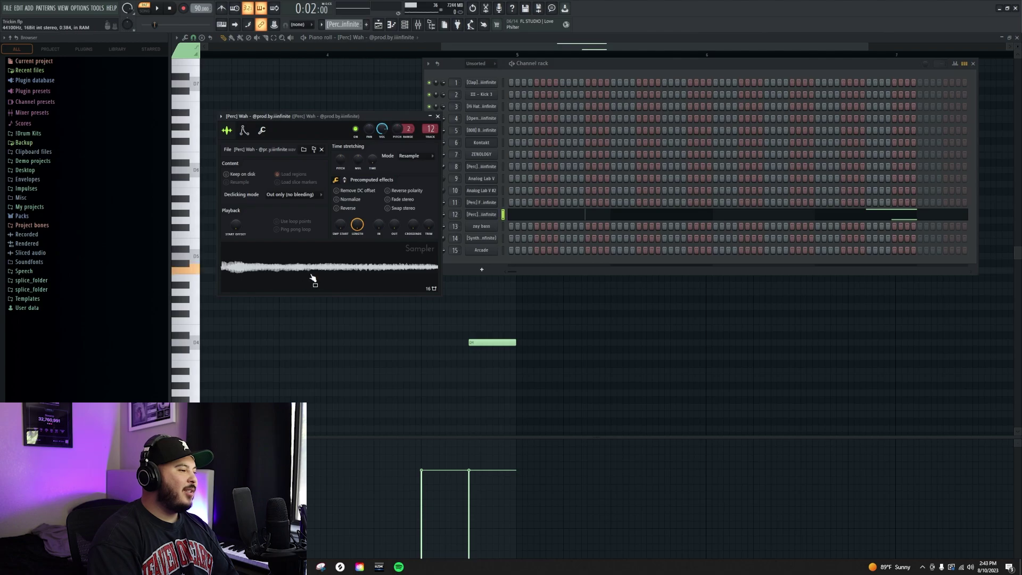
{"action": "left_click", "coordinate": [376, 37]}
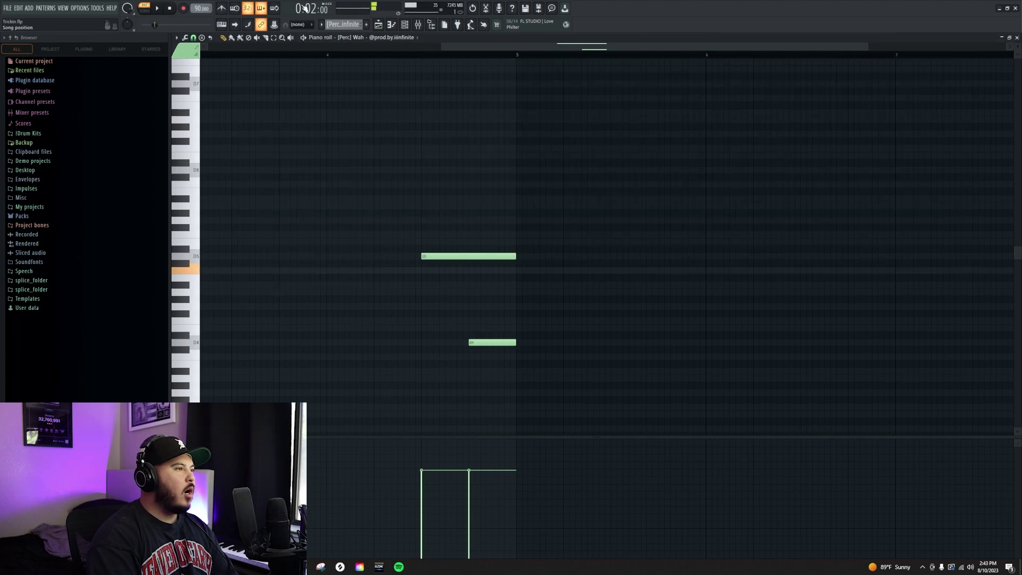
Show the ValhallaVintageVerb settings on the Wah mixer track, and reopen the Wah channel's miscellaneous sampler settings
{"action": "left_click", "coordinate": [405, 25]}
{"action": "left_click", "coordinate": [418, 25]}
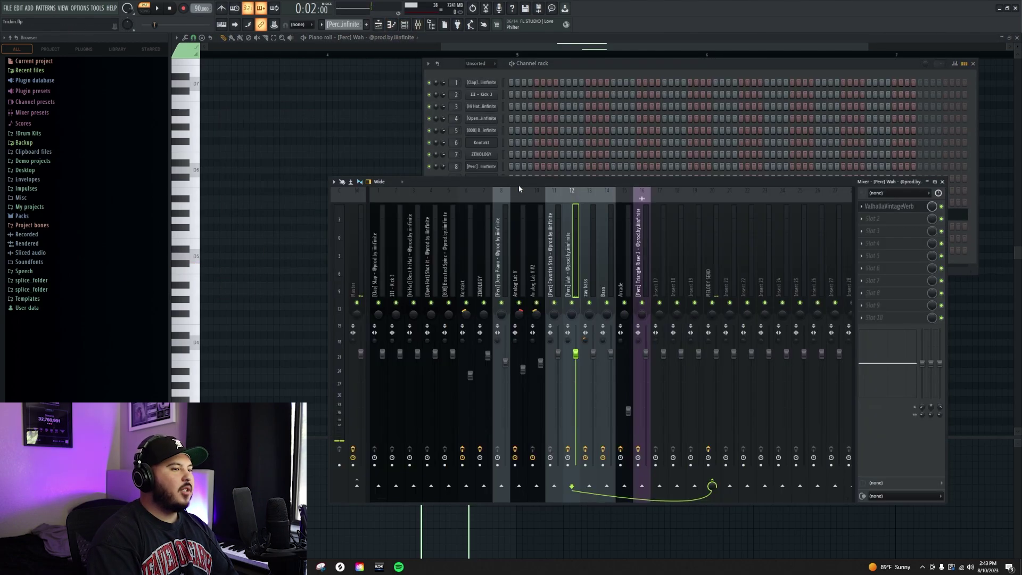
{"action": "left_click", "coordinate": [881, 210]}
{"action": "left_click", "coordinate": [432, 65]}
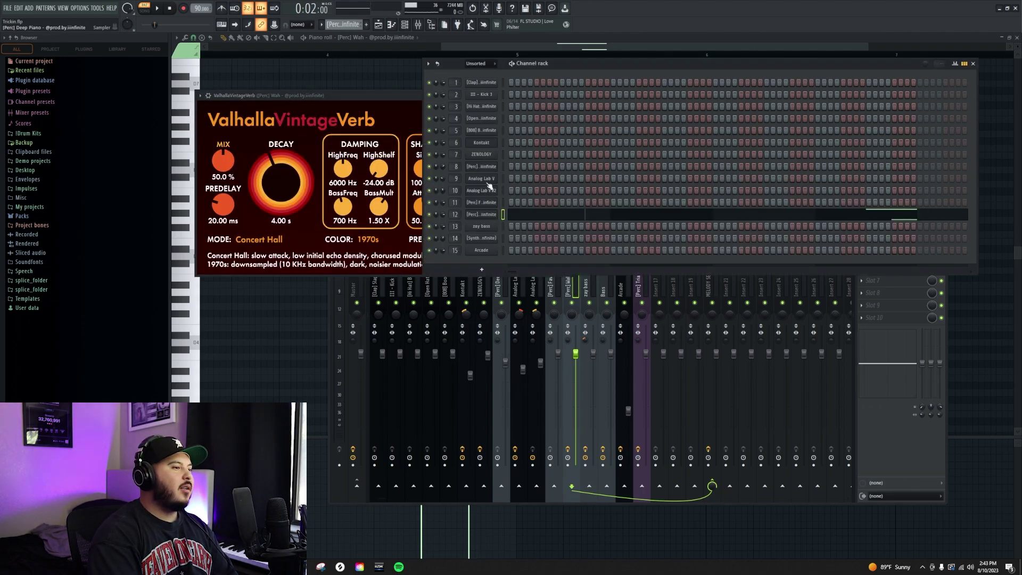
{"action": "left_click", "coordinate": [487, 216]}
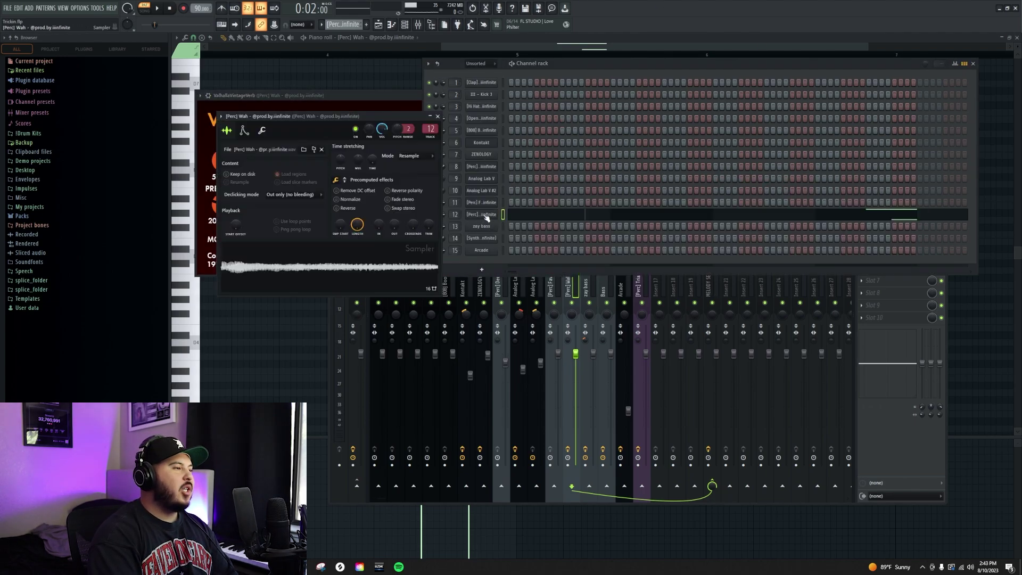
{"action": "left_click", "coordinate": [264, 131]}
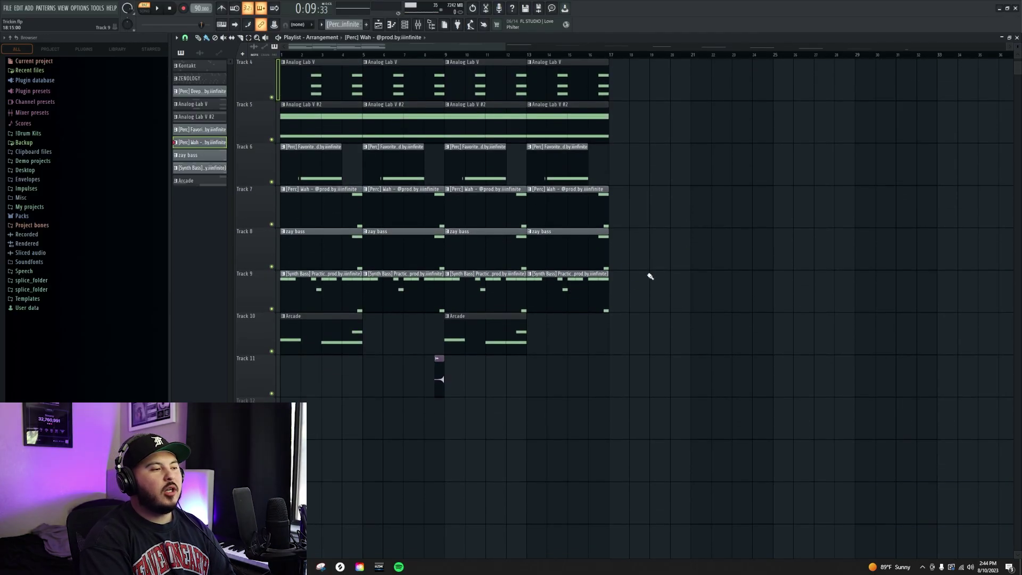
Open the zay bass clip on Track 8 in the piano roll and highlight its D5 and D4 notes one at a time
{"action": "scroll", "coordinate": [644, 276], "scroll_direction": "up", "scroll_amount": 3}
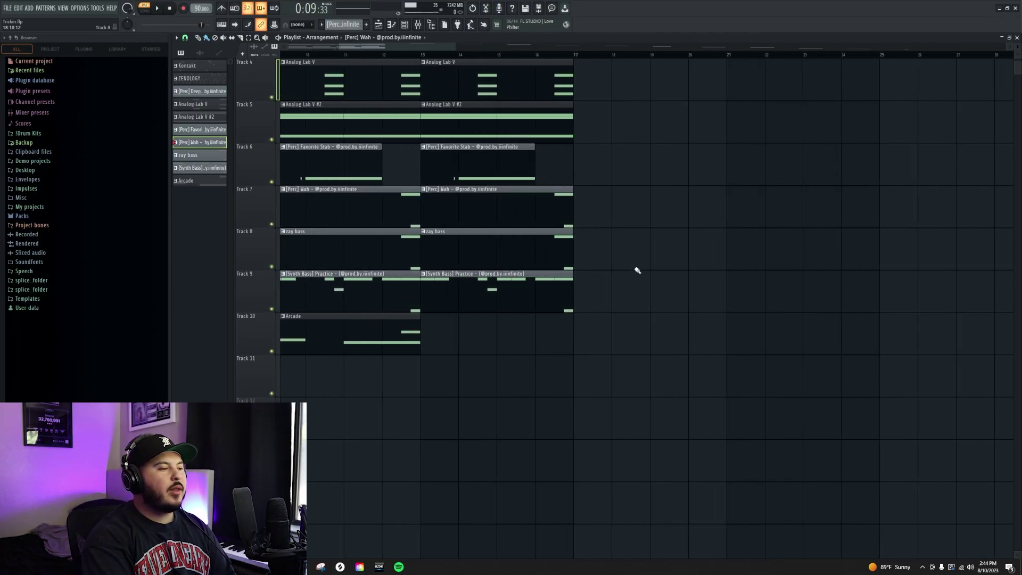
{"action": "double_click", "coordinate": [547, 248]}
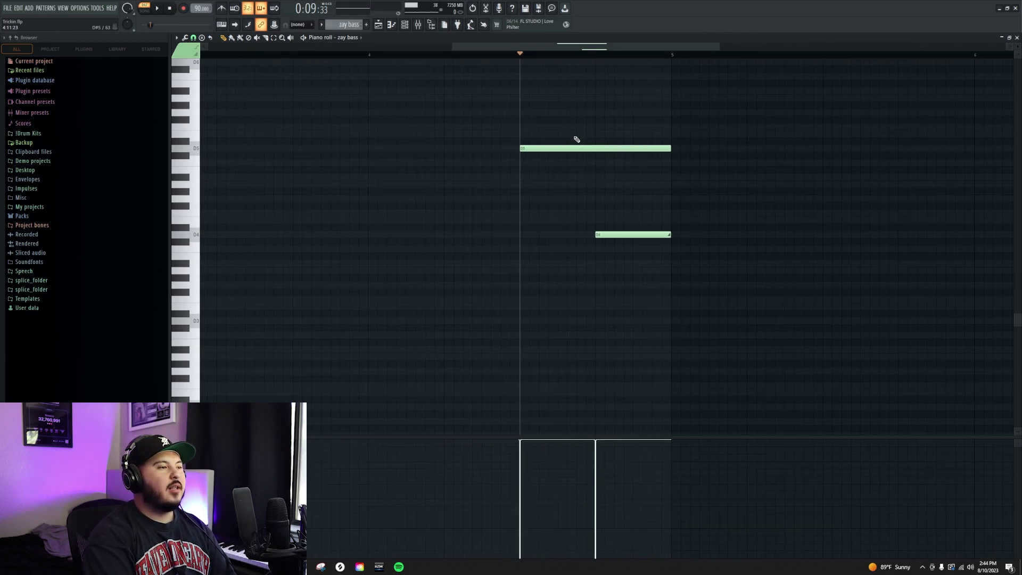
{"action": "left_click_drag", "start_coordinate": [563, 124], "coordinate": [603, 172]}
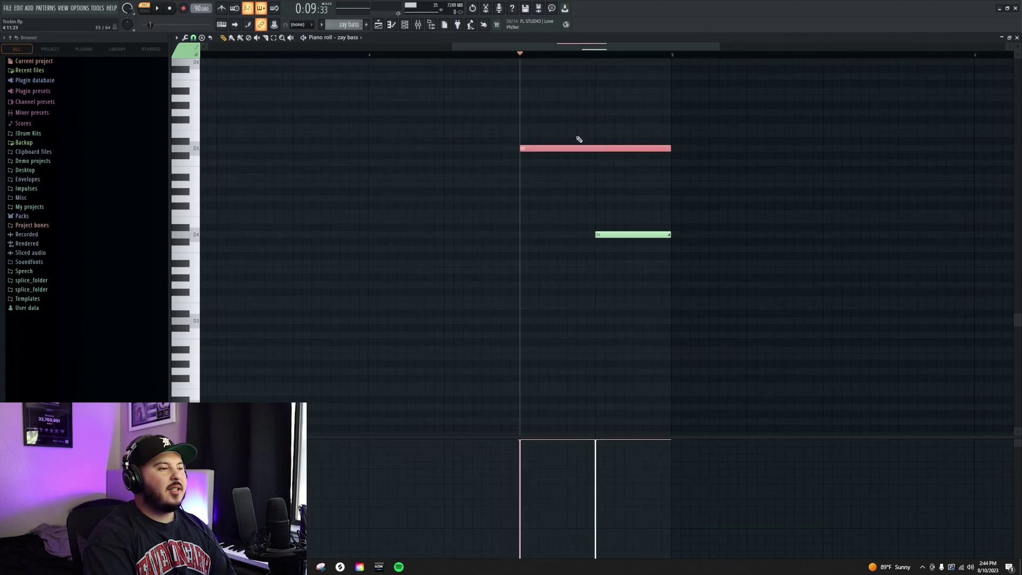
{"action": "left_click_drag", "start_coordinate": [505, 124], "coordinate": [687, 186]}
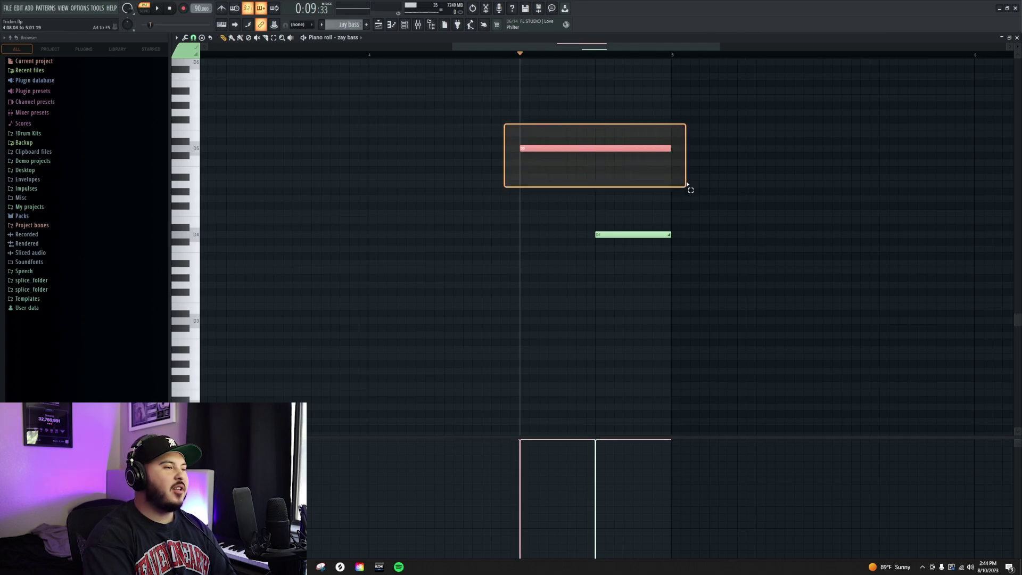
{"action": "left_click_drag", "start_coordinate": [687, 183], "coordinate": [689, 184]}
{"action": "right_click", "coordinate": [639, 288]}
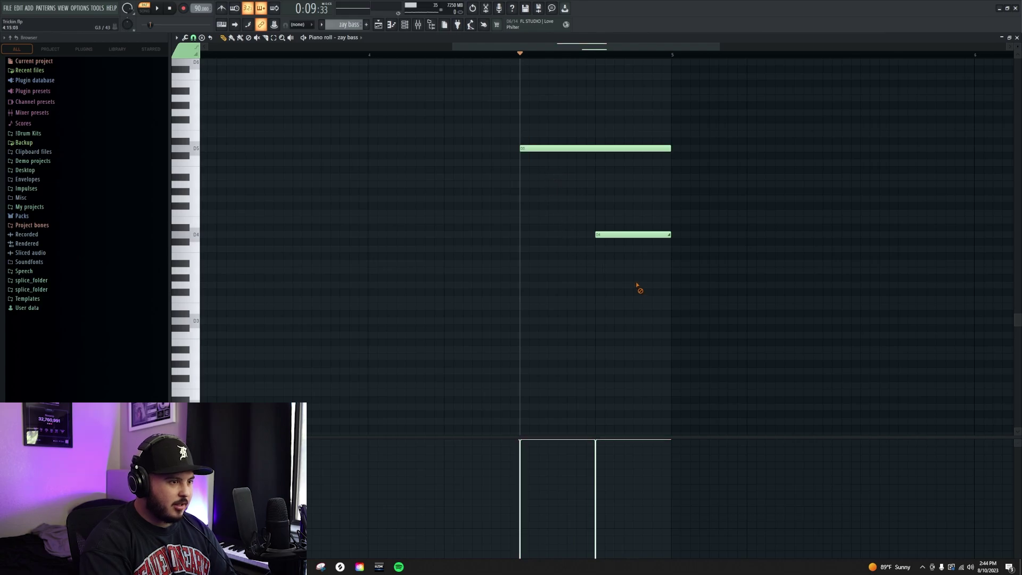
{"action": "left_click_drag", "start_coordinate": [607, 210], "coordinate": [687, 286]}
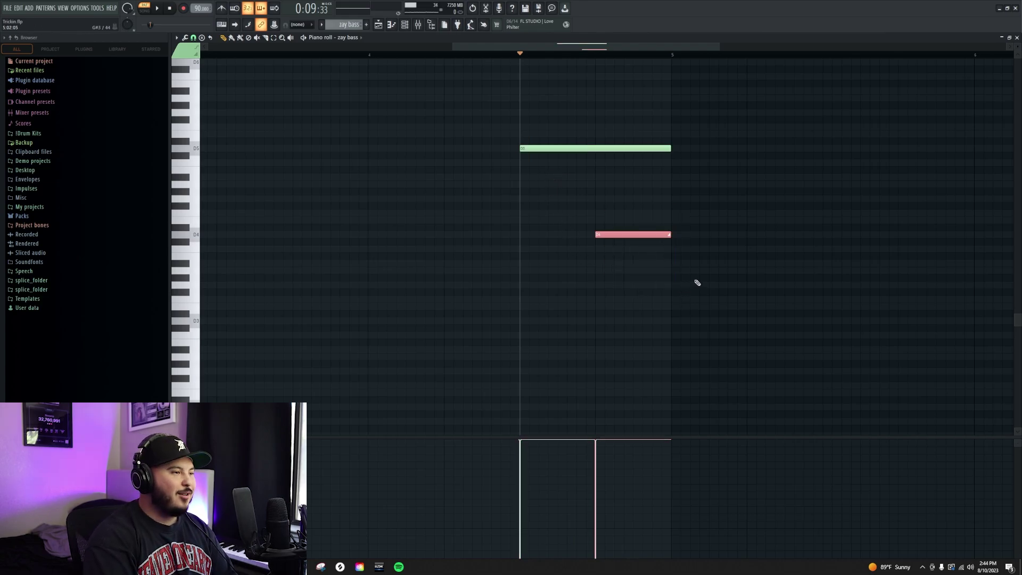
{"action": "right_click", "coordinate": [697, 283]}
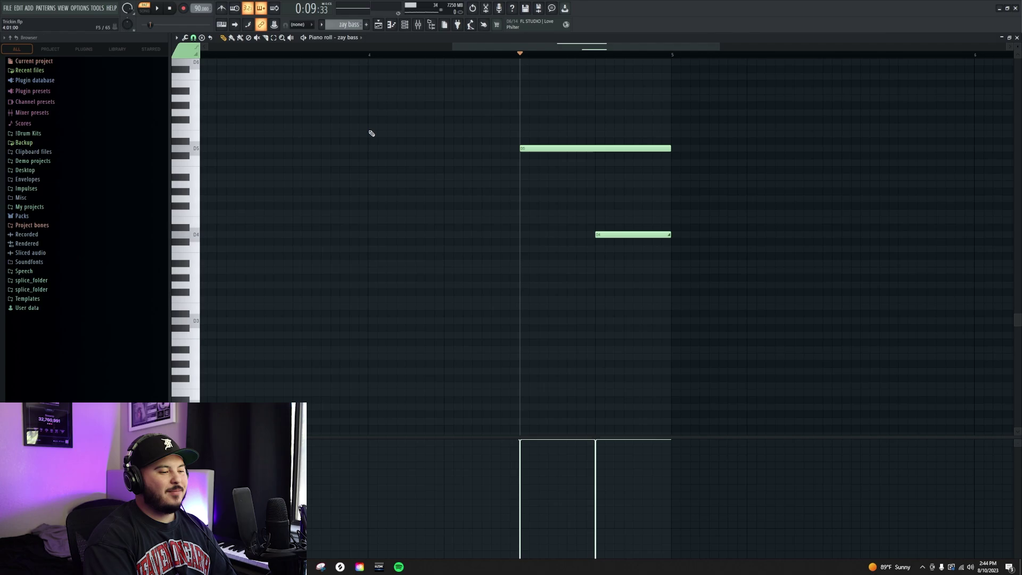
Show the zay bass channel in the channel rack and return to its notes in the piano roll
{"action": "left_click", "coordinate": [404, 25]}
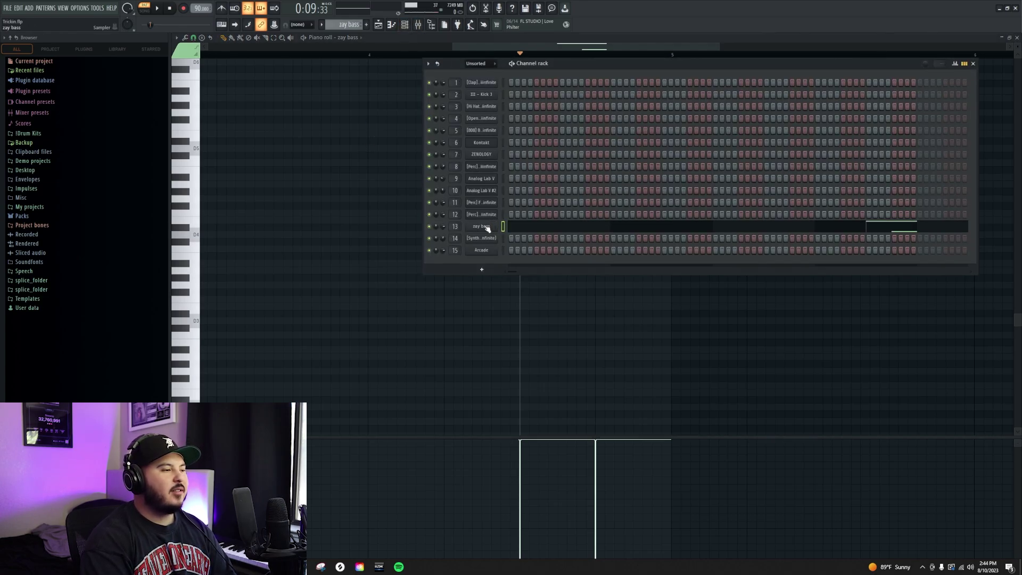
{"action": "key", "text": "F6"}
{"action": "key", "text": "space"}
{"action": "key", "text": "space"}
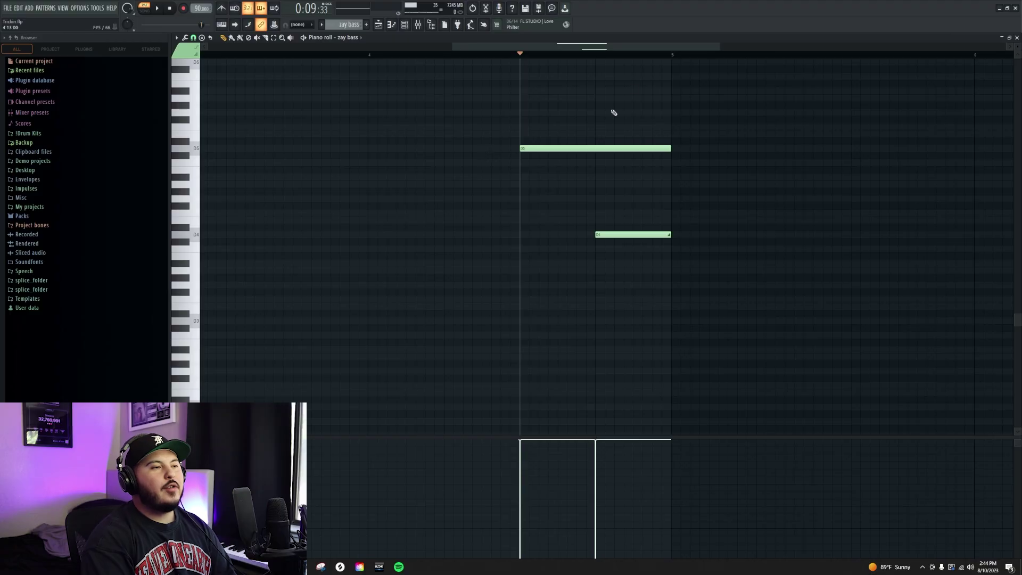
Find the zay bass sample in Drum Vault's Xclusive Vault - Multi Kit, in its One Shot Vault folder, and preview it
{"action": "left_click", "coordinate": [28, 133]}
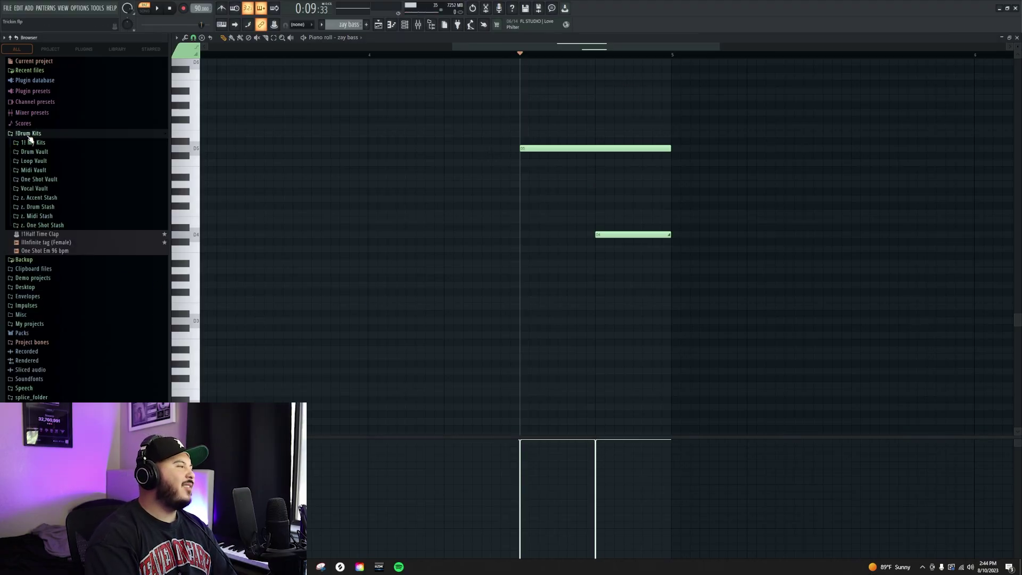
{"action": "left_click", "coordinate": [41, 207]}
{"action": "scroll", "coordinate": [77, 226], "scroll_direction": "down", "scroll_amount": 4}
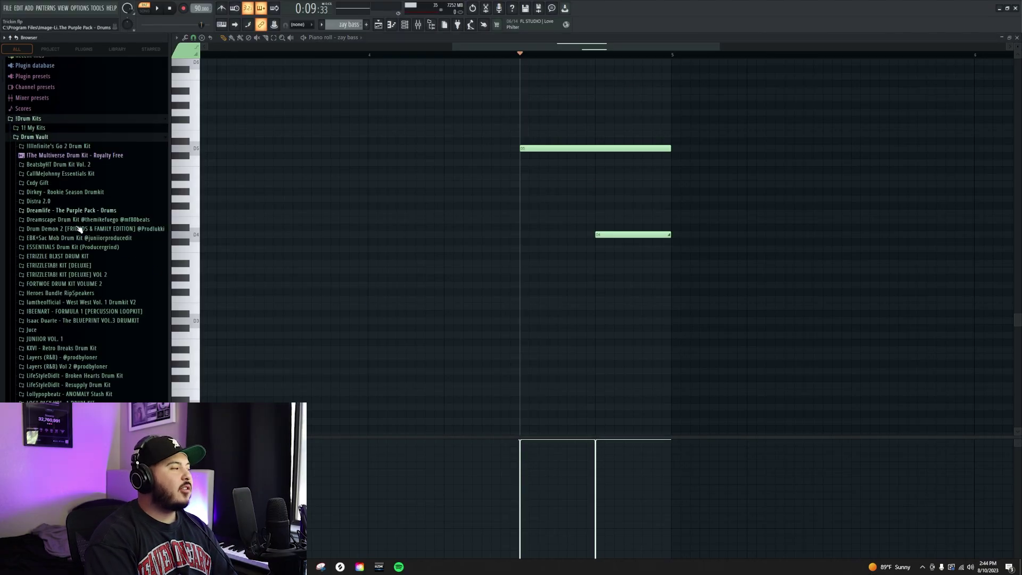
{"action": "left_click", "coordinate": [44, 204]}
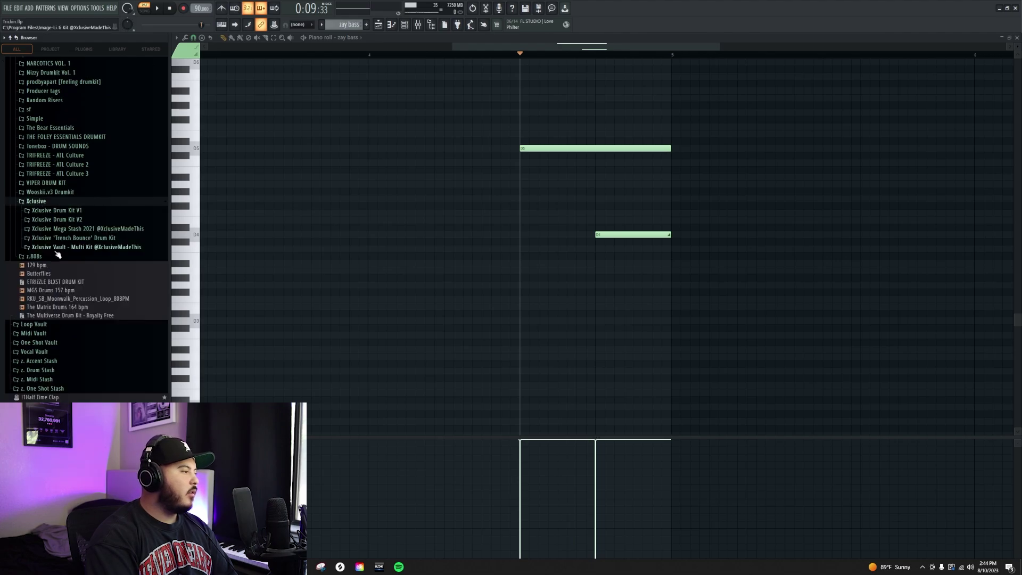
{"action": "left_click", "coordinate": [63, 248]}
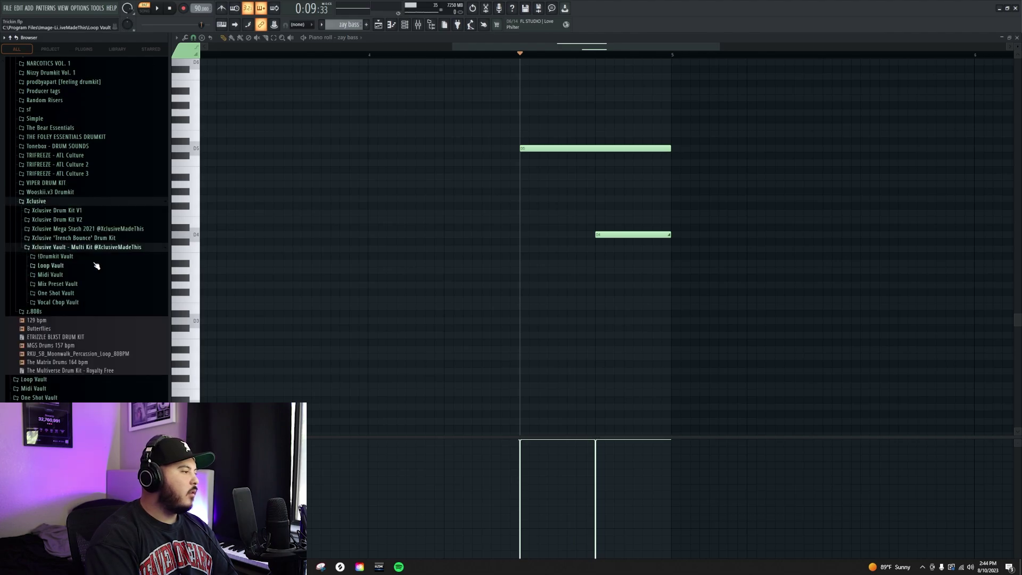
{"action": "left_click", "coordinate": [55, 294]}
{"action": "scroll", "coordinate": [72, 319], "scroll_direction": "down", "scroll_amount": 5}
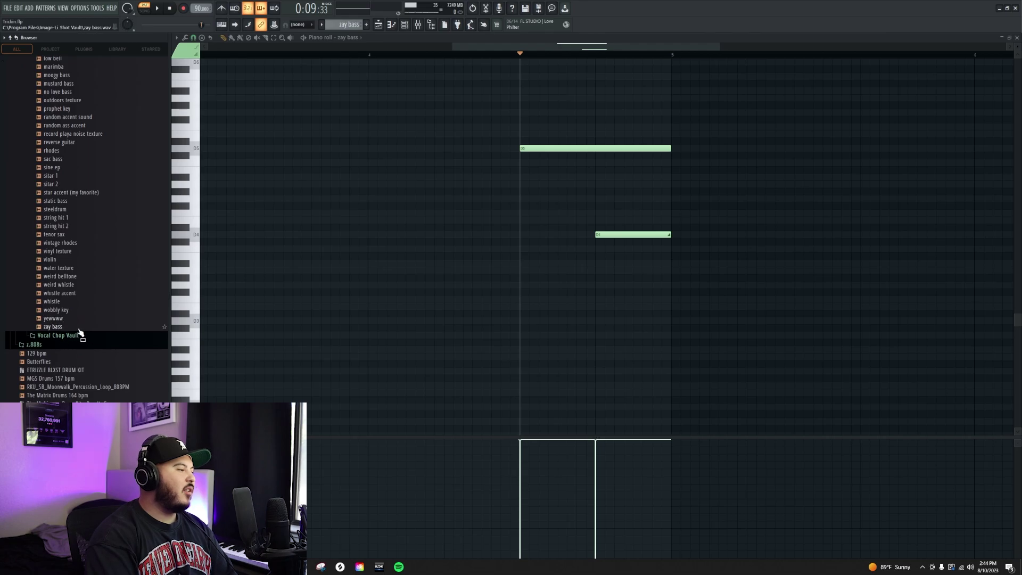
{"action": "left_click", "coordinate": [78, 328]}
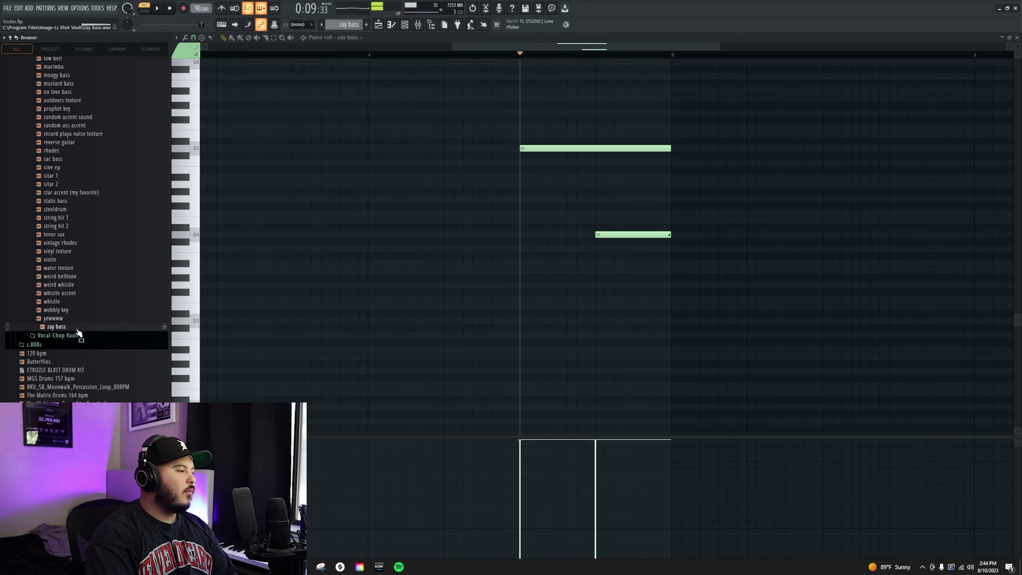
Find the Practice sample in the Synth Bass folder of The Multiverse Drum Kit and preview it
{"action": "scroll", "coordinate": [46, 293], "scroll_direction": "up", "scroll_amount": 10}
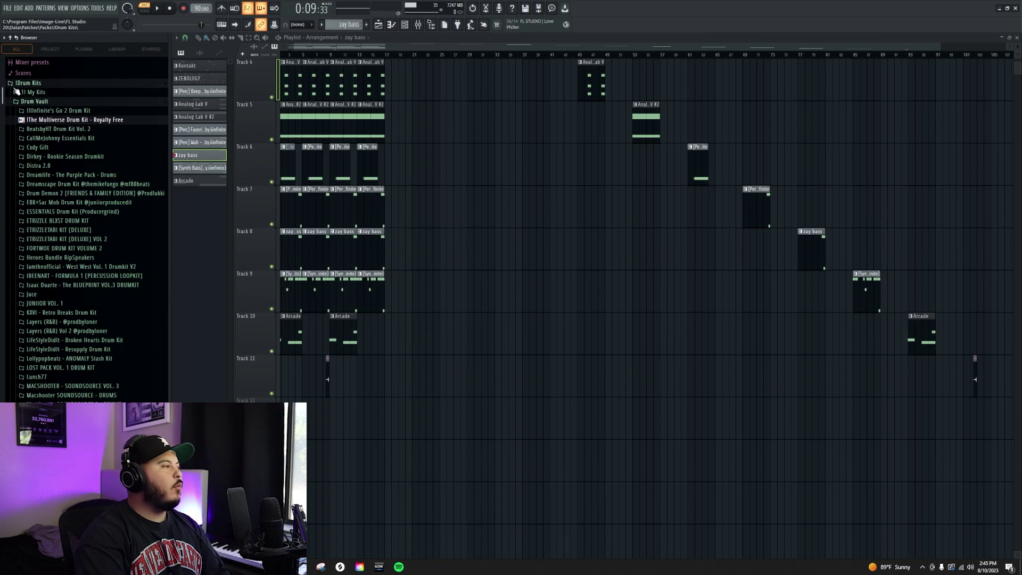
{"action": "left_click", "coordinate": [61, 119]}
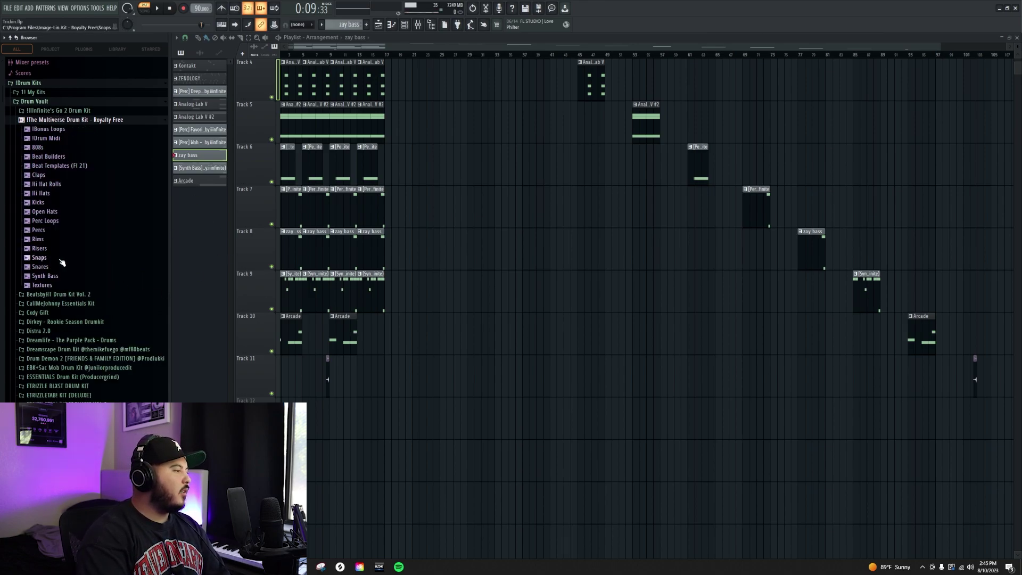
{"action": "left_click", "coordinate": [59, 278]}
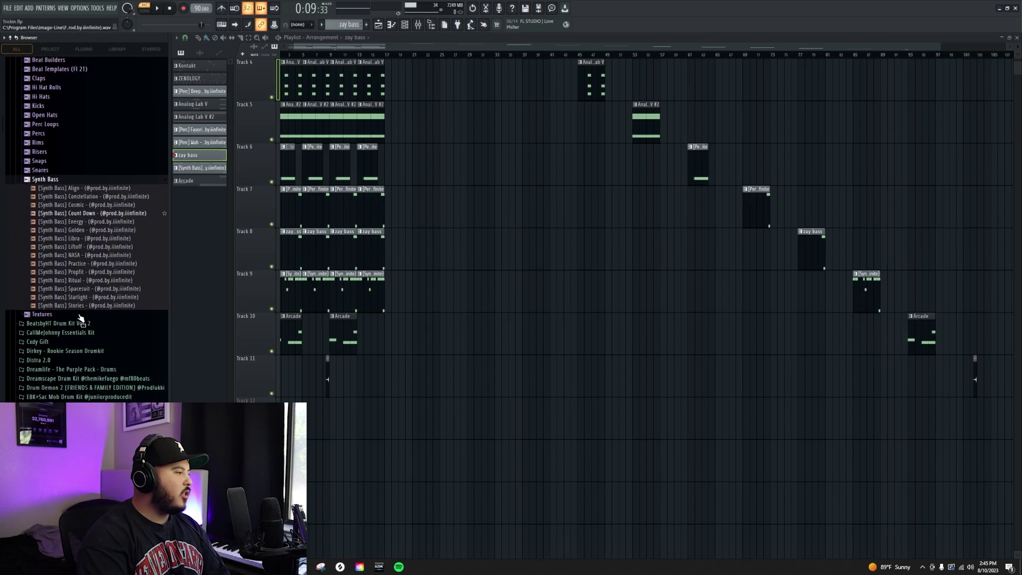
{"action": "scroll", "coordinate": [78, 317], "scroll_direction": "down", "scroll_amount": 4}
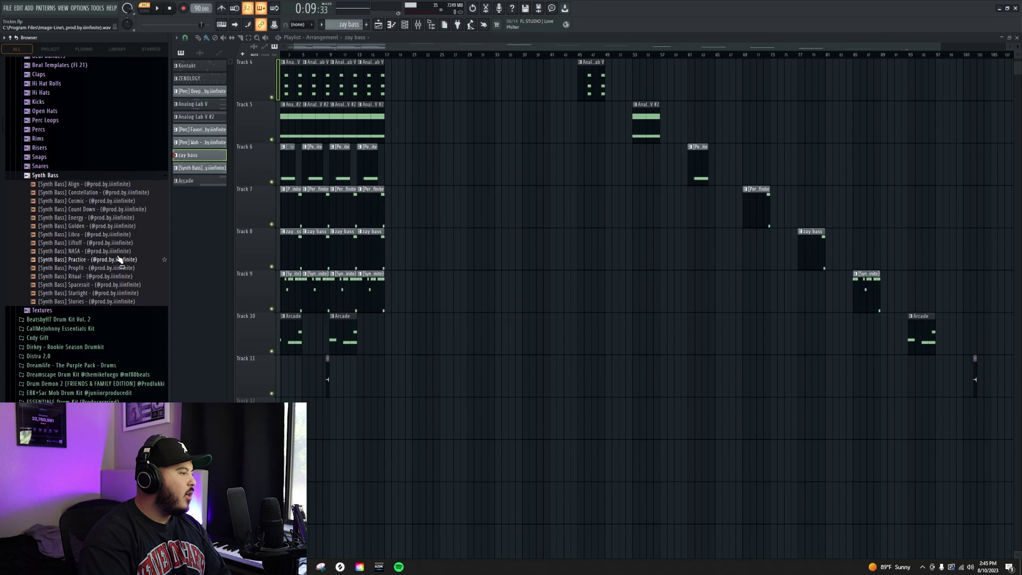
{"action": "left_click", "coordinate": [91, 261]}
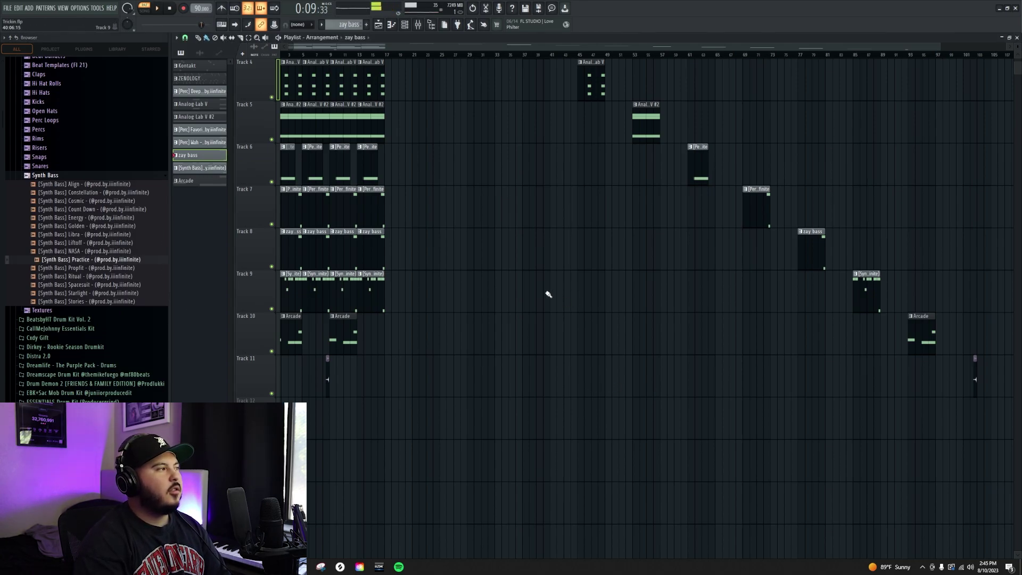
Open the Synth Bass Practice clip on Track 9 in the piano roll, play its pattern and stop playback
{"action": "scroll", "coordinate": [548, 292], "scroll_direction": "up", "scroll_amount": 2}
{"action": "scroll", "coordinate": [342, 160], "scroll_direction": "up", "scroll_amount": 5}
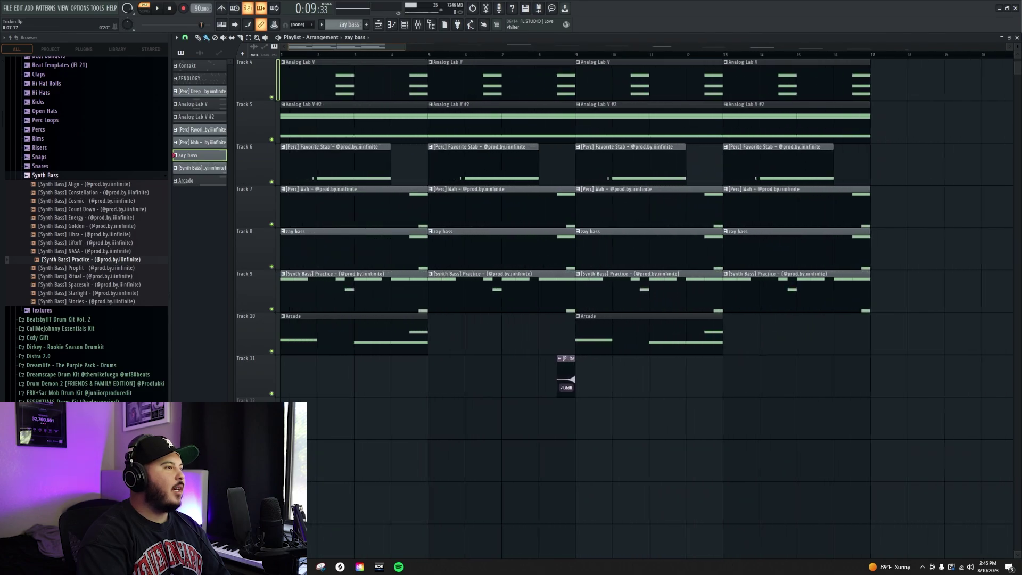
{"action": "double_click", "coordinate": [334, 288]}
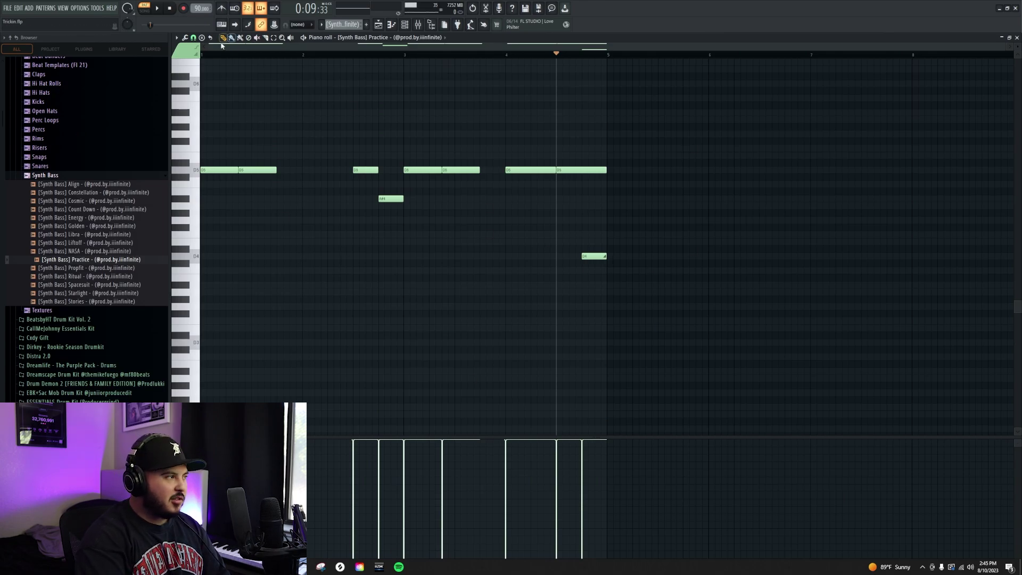
{"action": "key", "text": "space"}
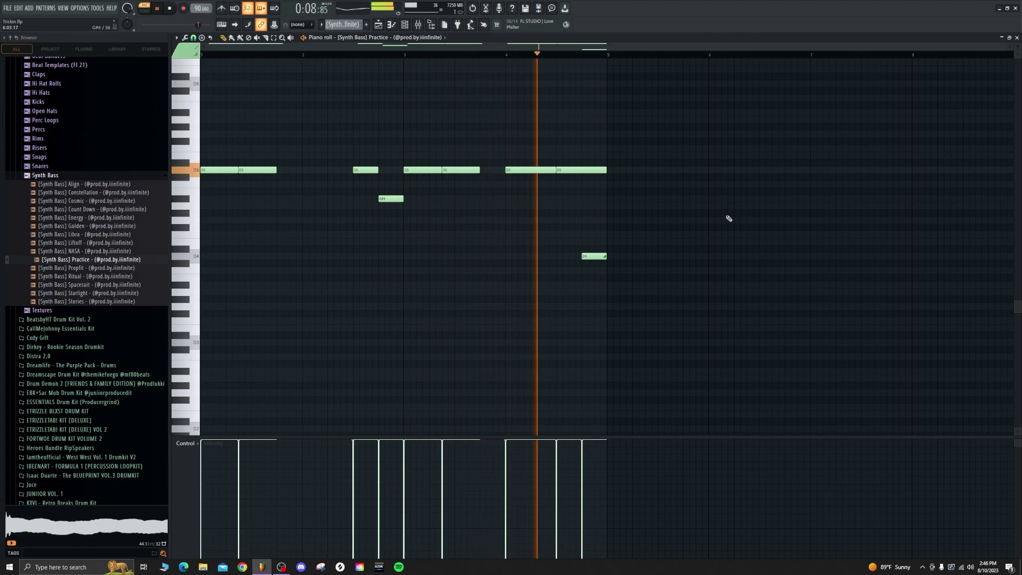
{"action": "key", "text": "space"}
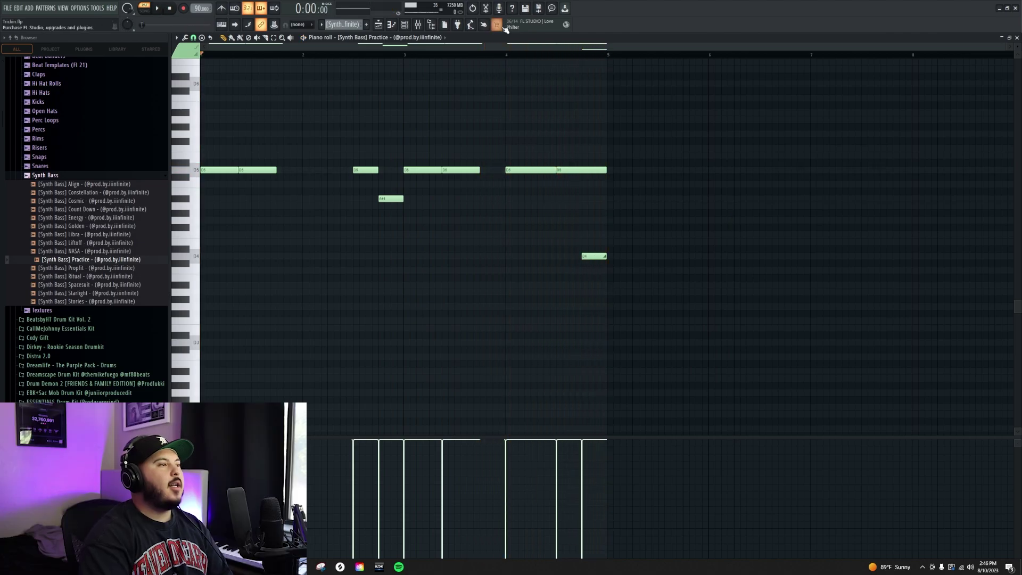
Show the Fruity parametric EQ 2 on the Bass mixer track and return to the piano roll
{"action": "left_click", "coordinate": [418, 25]}
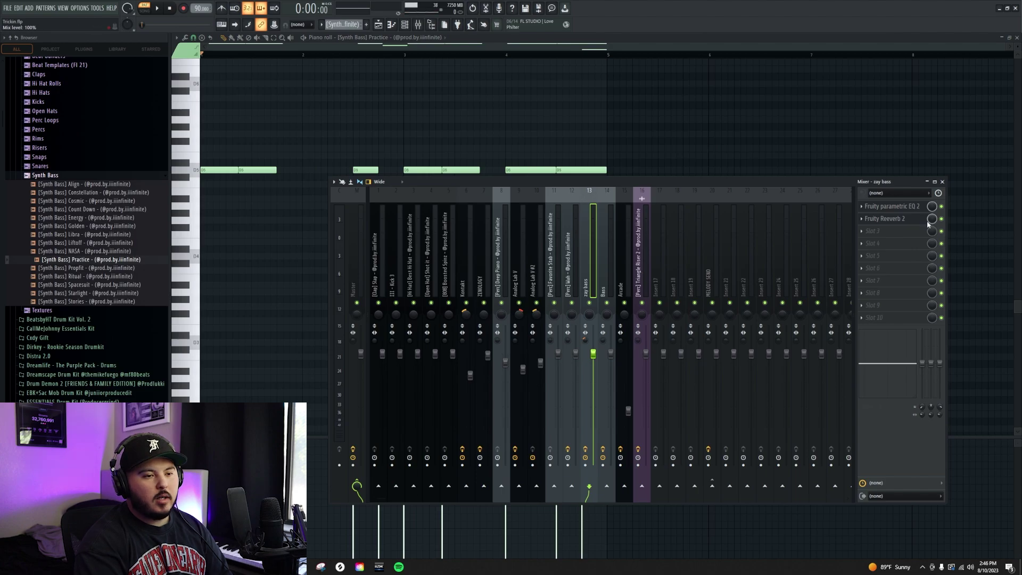
{"action": "left_click", "coordinate": [605, 271]}
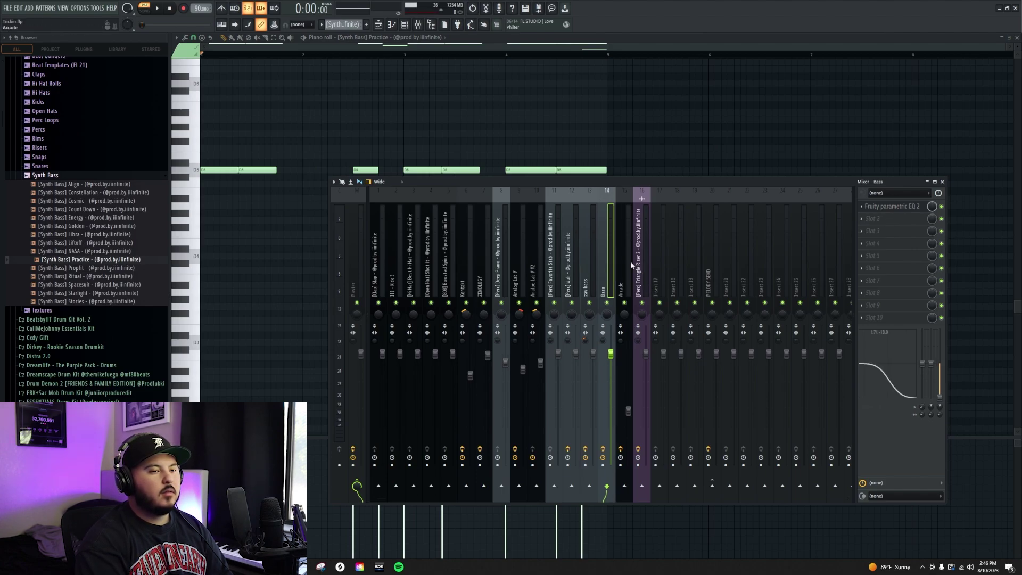
{"action": "left_click", "coordinate": [900, 206]}
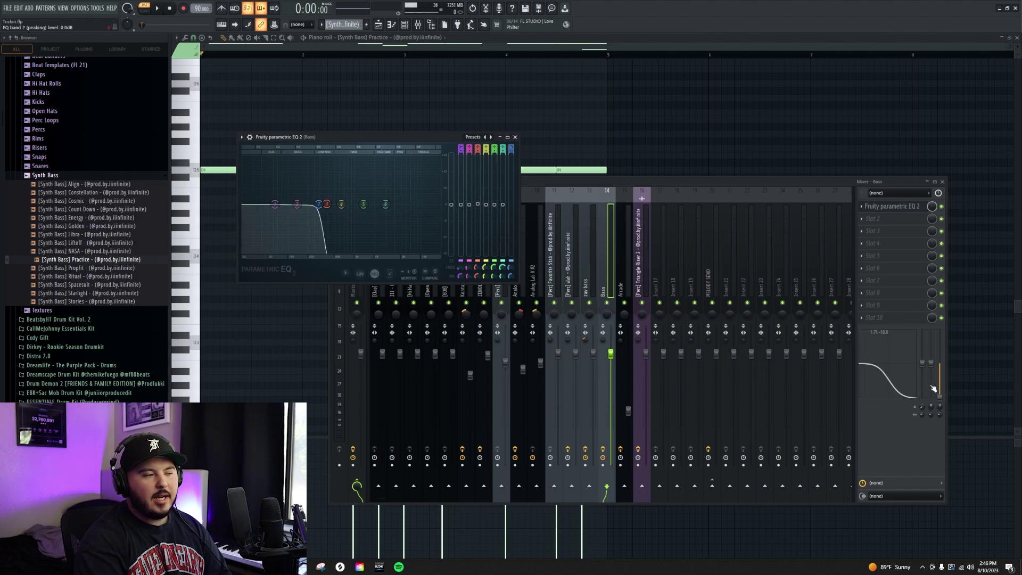
{"action": "key", "text": "F12"}
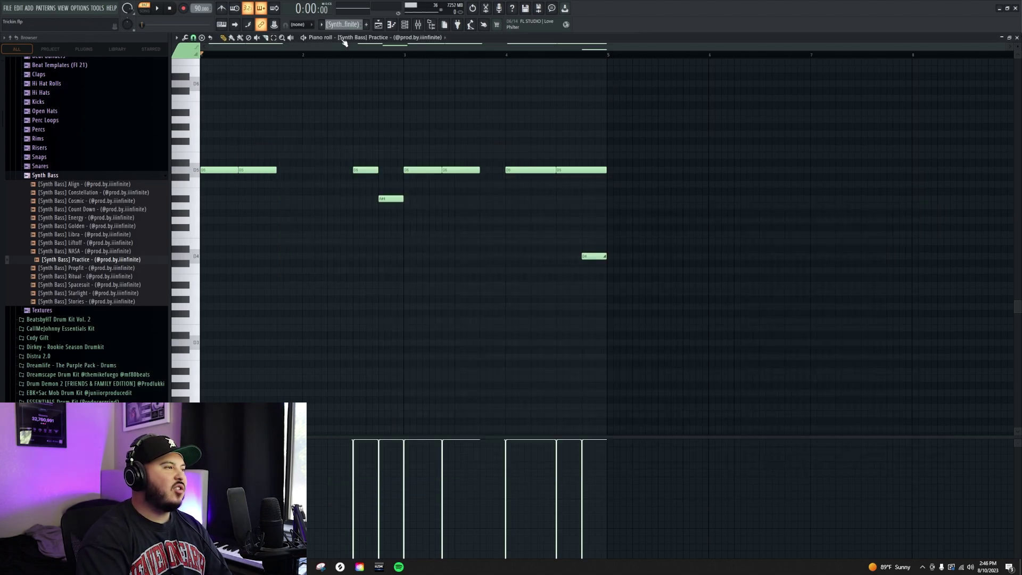
Return to the playlist, look over the arrangement and open the Arcade clip on Track 10 in the piano roll
{"action": "left_click", "coordinate": [378, 24]}
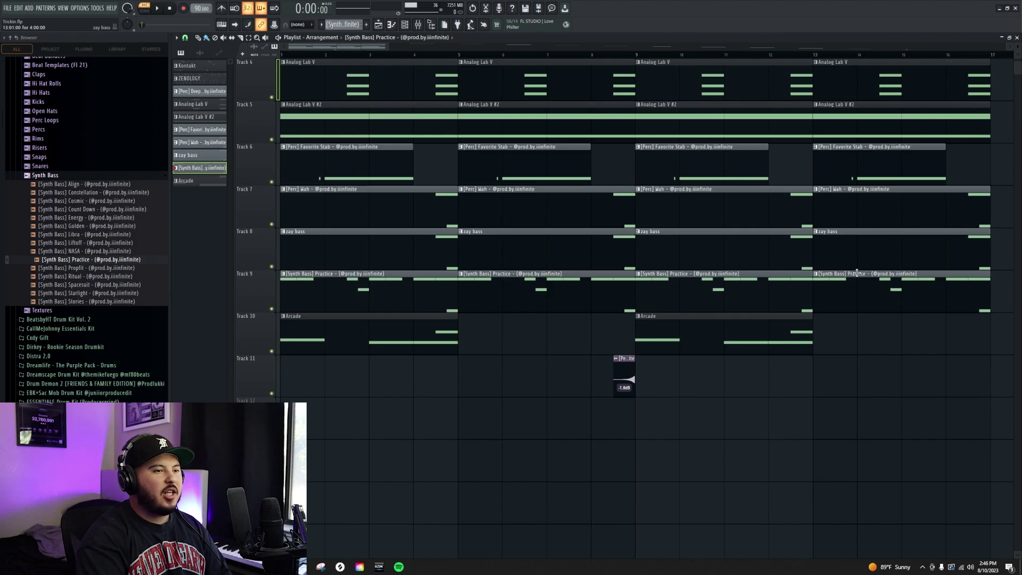
{"action": "scroll", "coordinate": [598, 137], "scroll_direction": "up", "scroll_amount": 3}
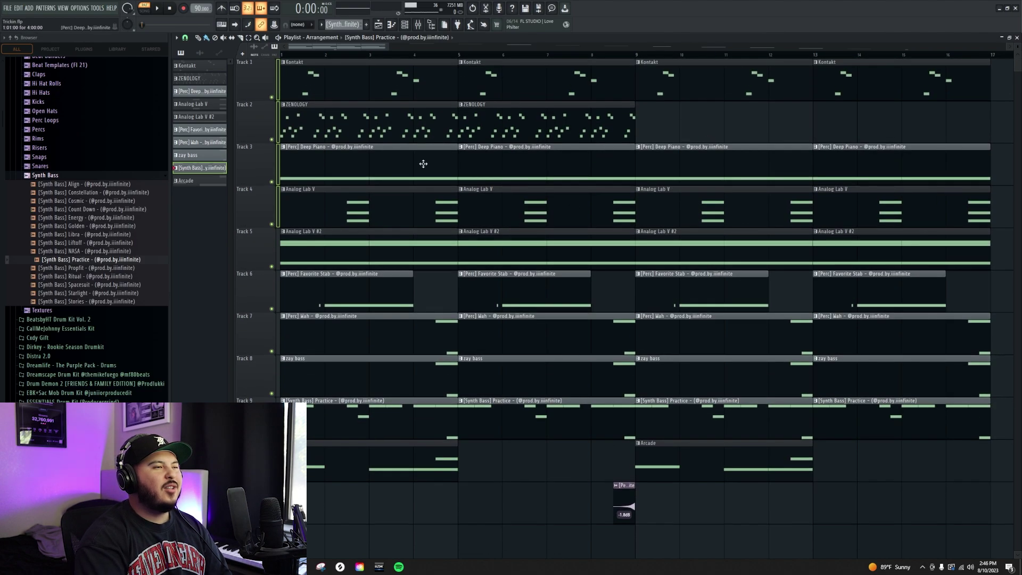
{"action": "scroll", "coordinate": [719, 207], "scroll_direction": "down", "scroll_amount": 2}
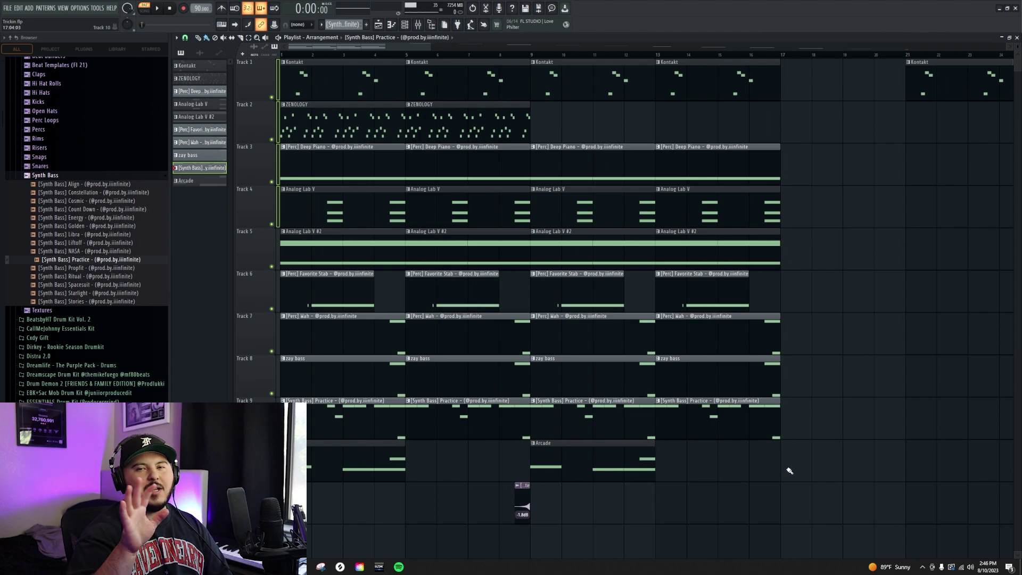
{"action": "double_click", "coordinate": [591, 463]}
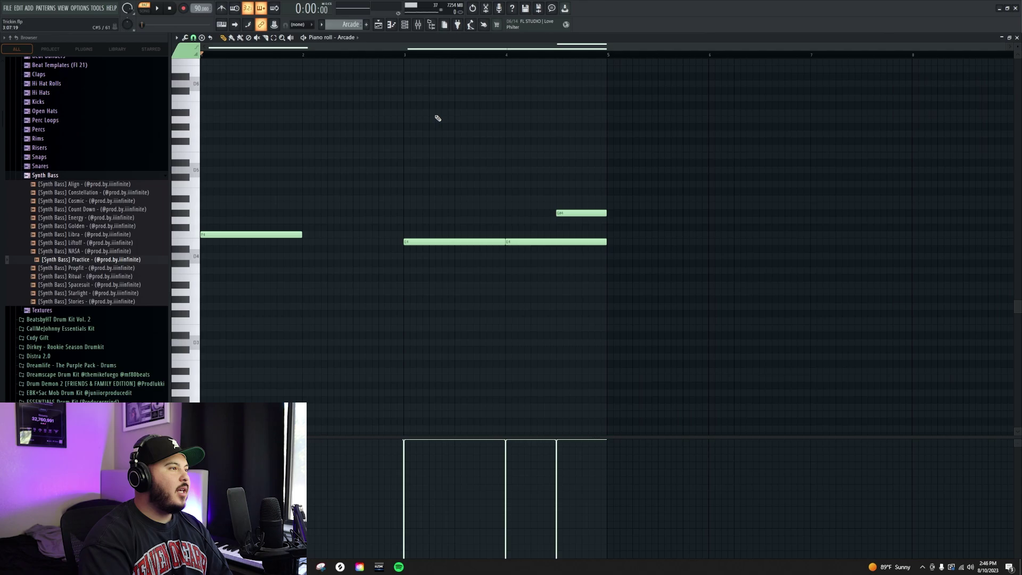
Show the Arcade channel's plugin with its Ancient Message preset and return to the pattern's notes
{"action": "left_click", "coordinate": [405, 25]}
{"action": "left_click", "coordinate": [476, 259]}
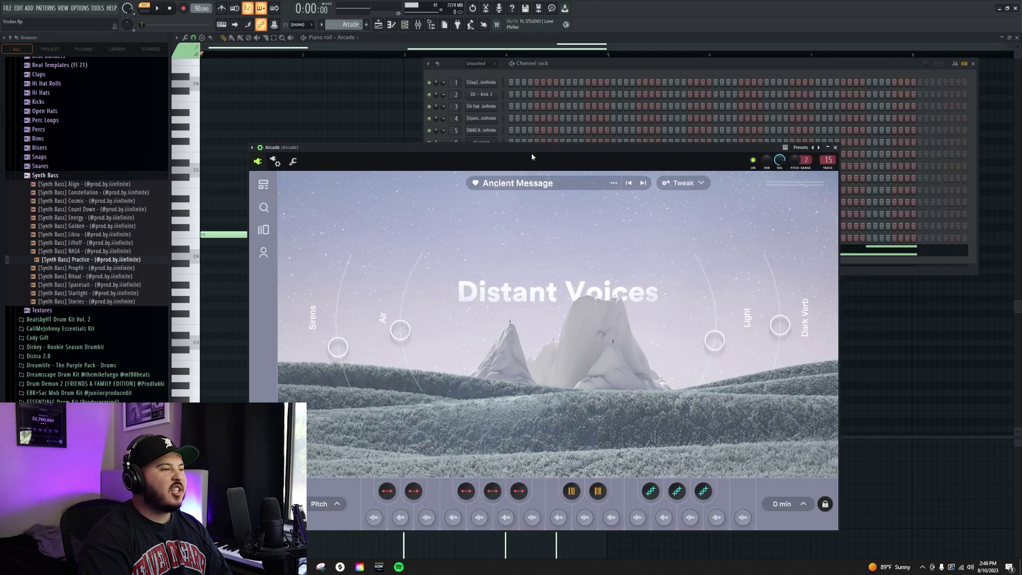
{"action": "left_click_drag", "start_coordinate": [532, 157], "coordinate": [579, 107]}
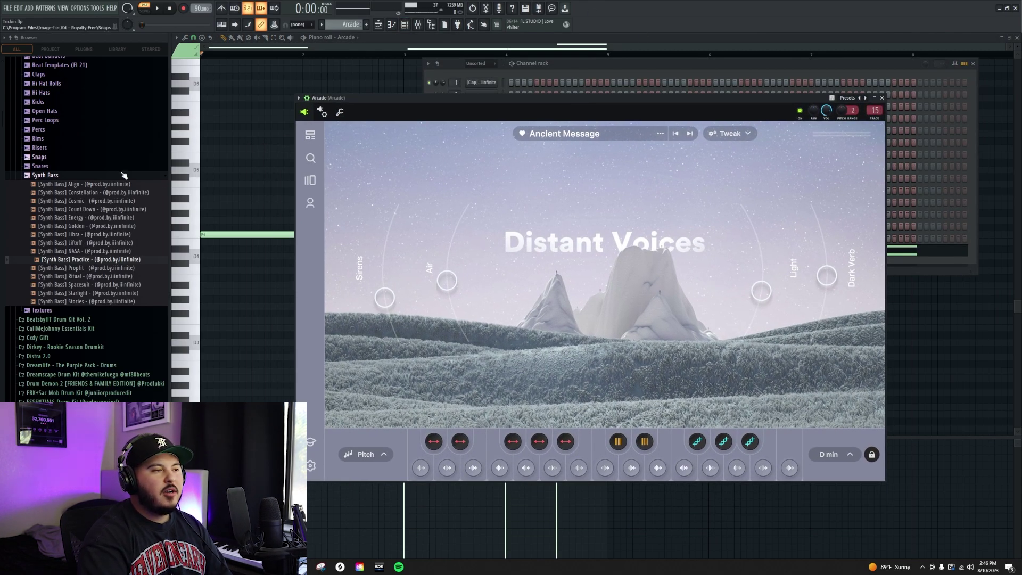
{"action": "left_click", "coordinate": [262, 118]}
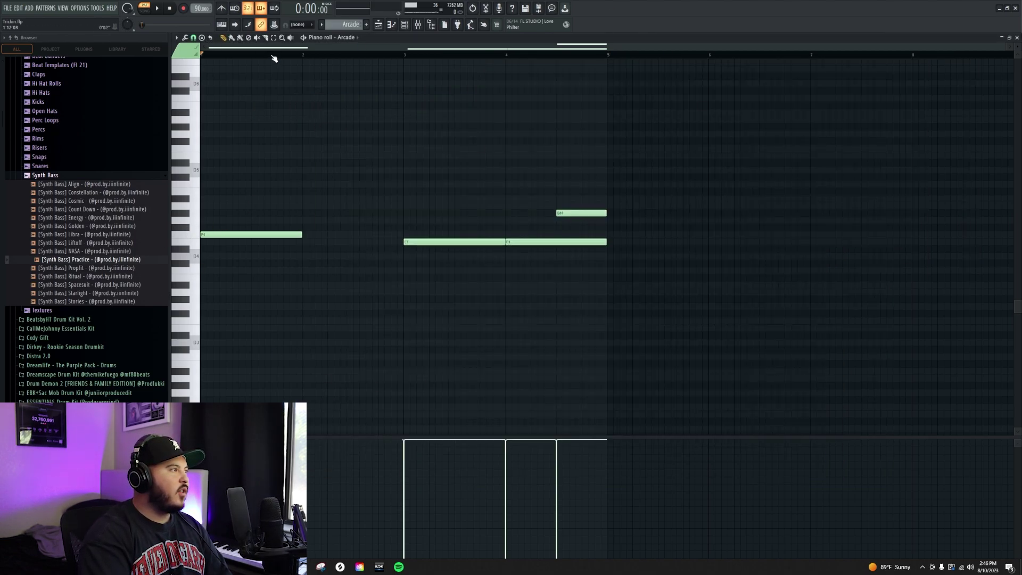
Select the highest note in the Arcade pattern, play the pattern and stop playback
{"action": "left_click_drag", "start_coordinate": [563, 212], "coordinate": [611, 233]}
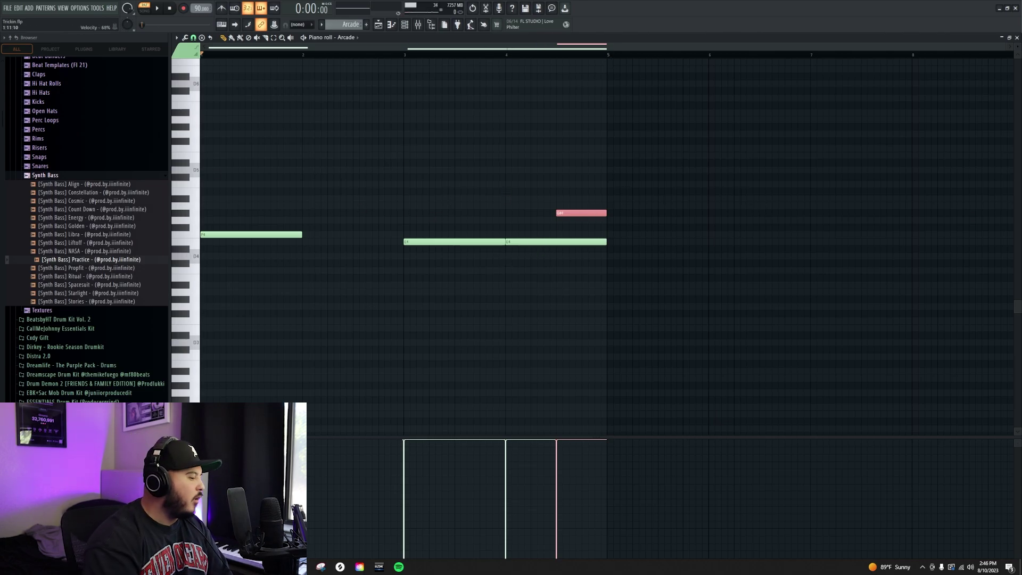
{"action": "key", "text": "space"}
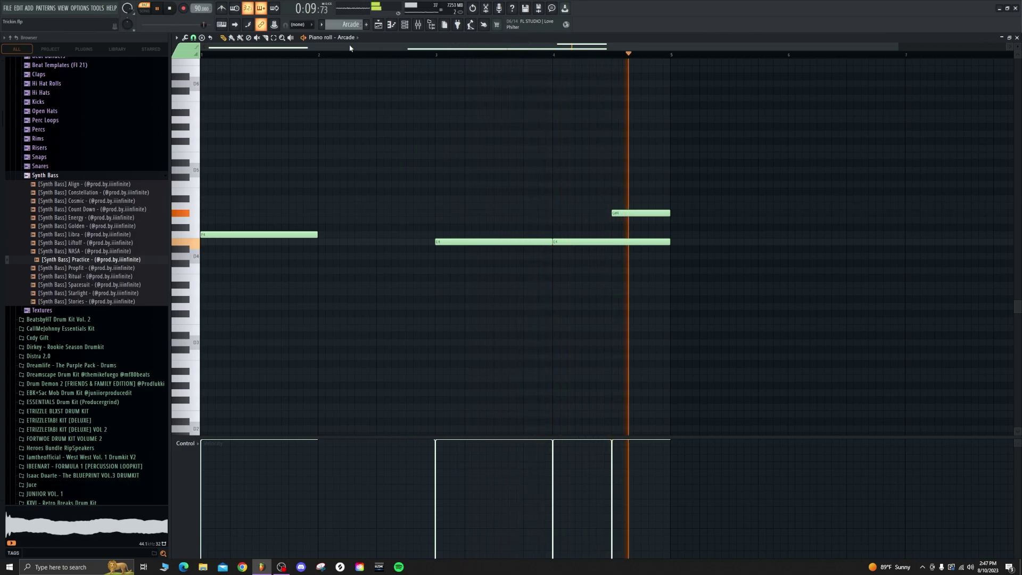
{"action": "key", "text": "space"}
Show the Fruity parametric EQ 2 and ValhallaVintageVerb on the Arcade mixer track and close the windows
{"action": "key", "text": "F9"}
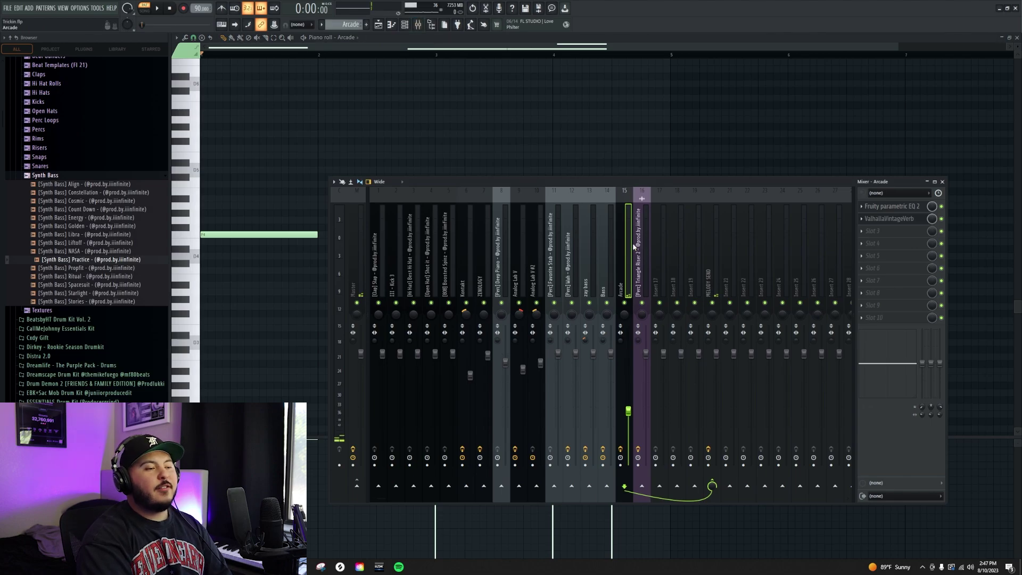
{"action": "left_click", "coordinate": [899, 207]}
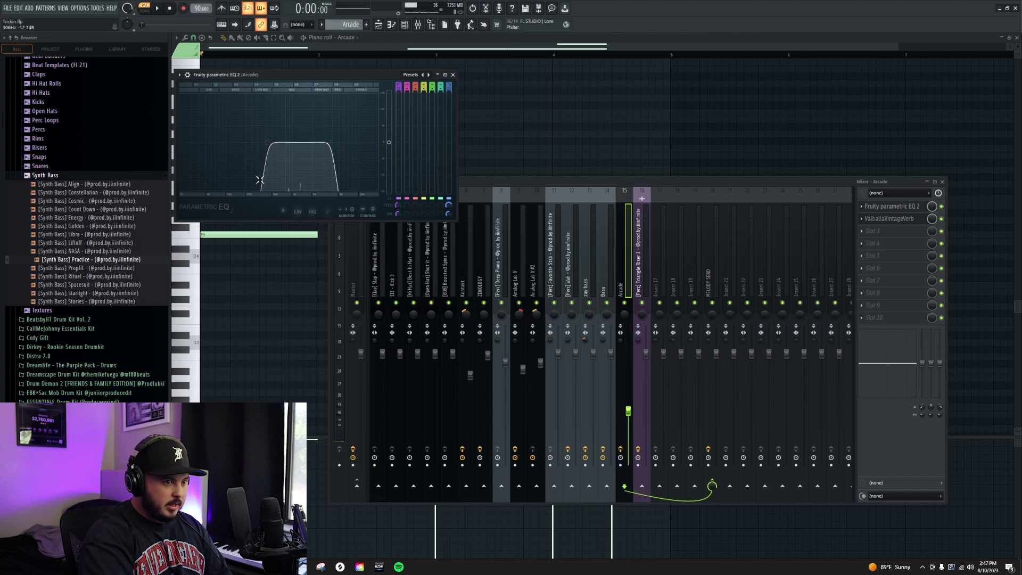
{"action": "left_click", "coordinate": [889, 219]}
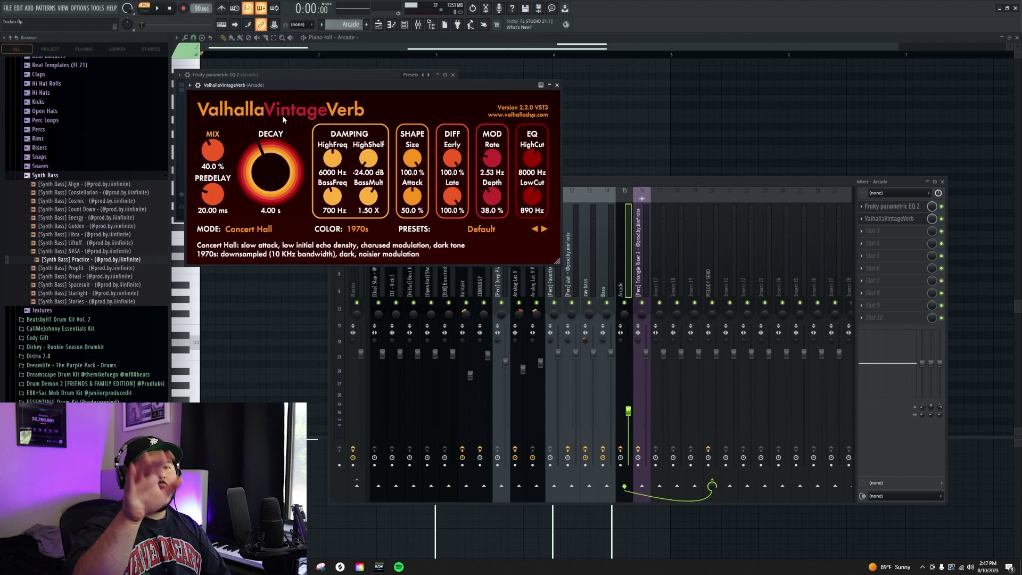
{"action": "key", "text": "F12"}
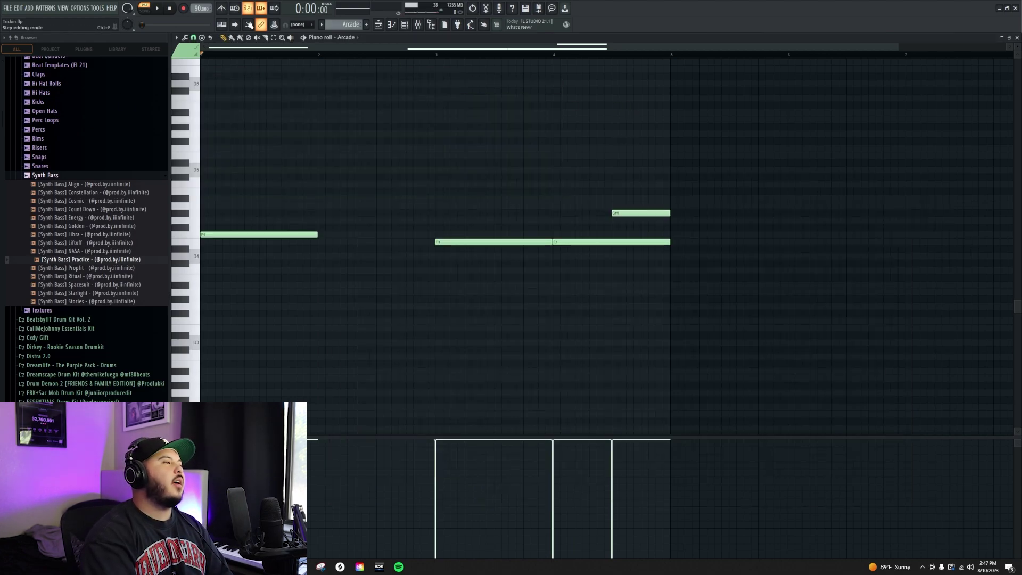
Place the Trickin (Dm) 90 bpm loop from the Loops folder at the start of Track 1 in the new project's playlist
{"action": "key", "text": "F5"}
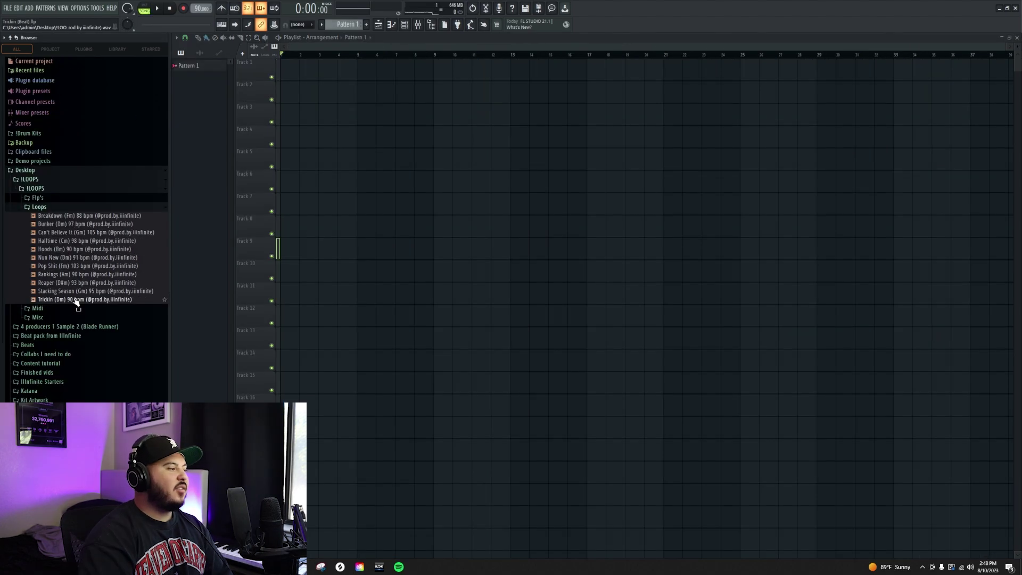
{"action": "left_click_drag", "start_coordinate": [88, 299], "coordinate": [341, 88]}
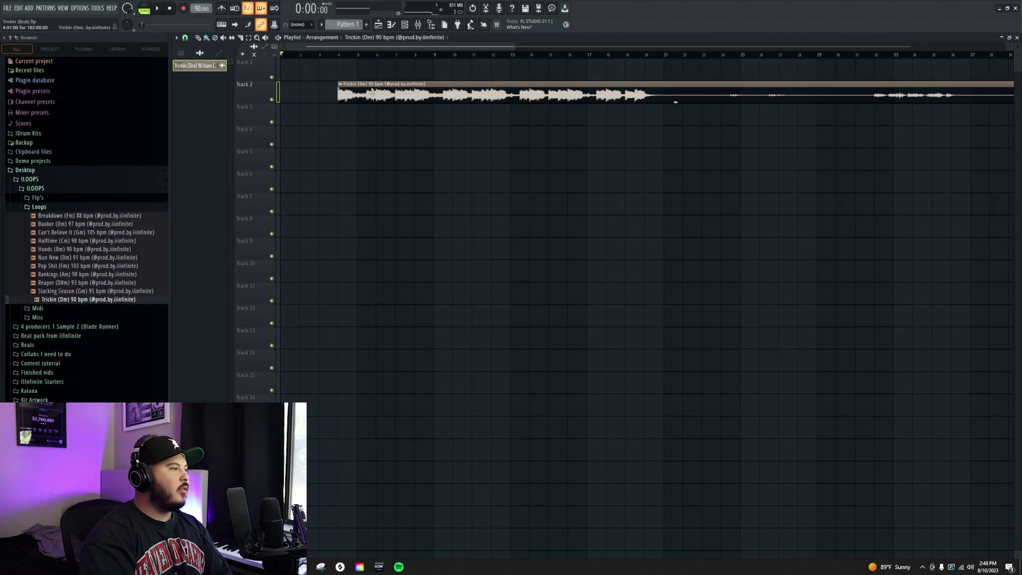
Collapse the Desktop folders in the browser and expand The Multiverse Drum Kit - Royalty Free inside Drum Vault
{"action": "left_click", "coordinate": [40, 208]}
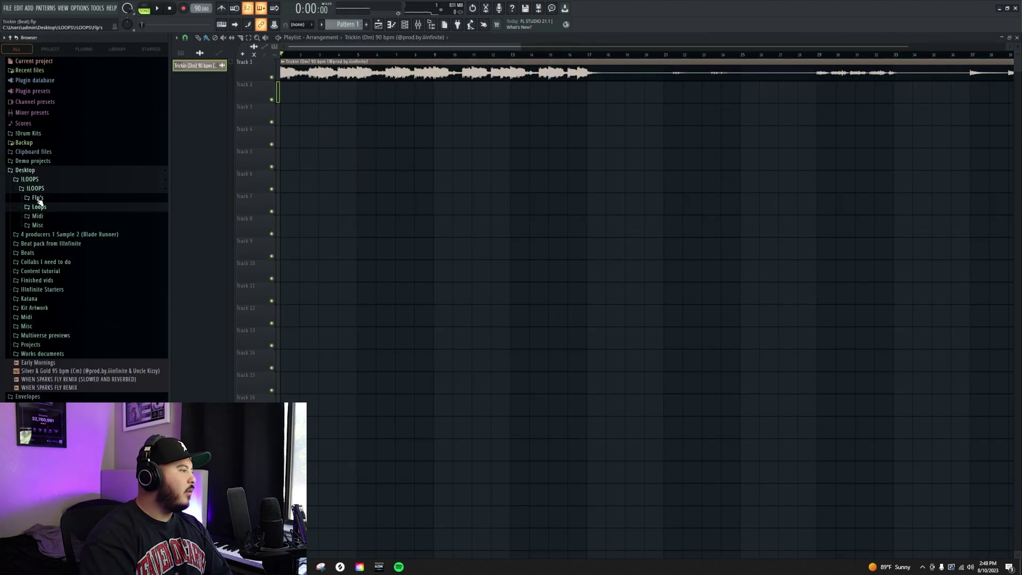
{"action": "left_click", "coordinate": [35, 189]}
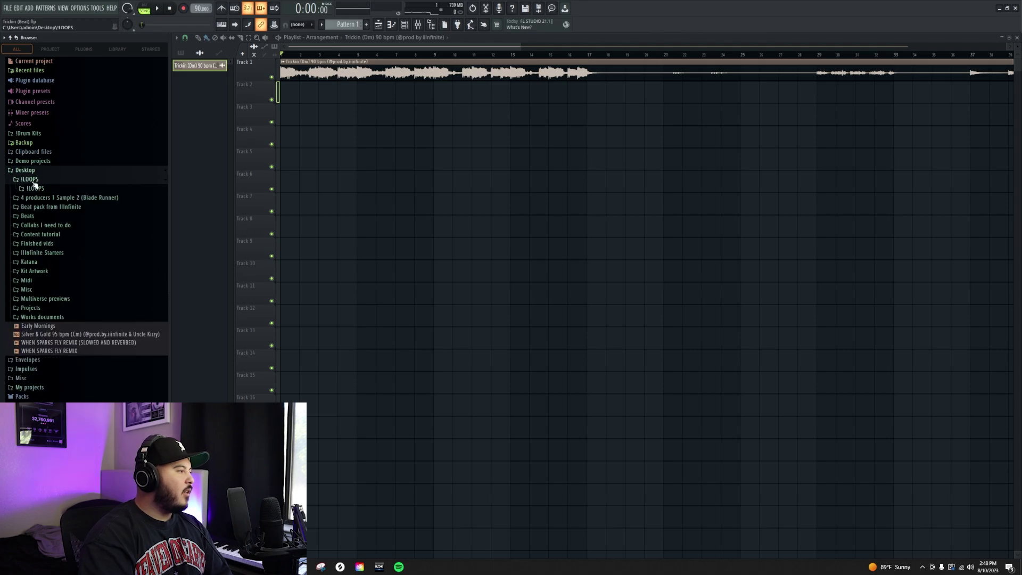
{"action": "left_click", "coordinate": [32, 180]}
{"action": "left_click", "coordinate": [27, 170]}
{"action": "left_click", "coordinate": [24, 133]}
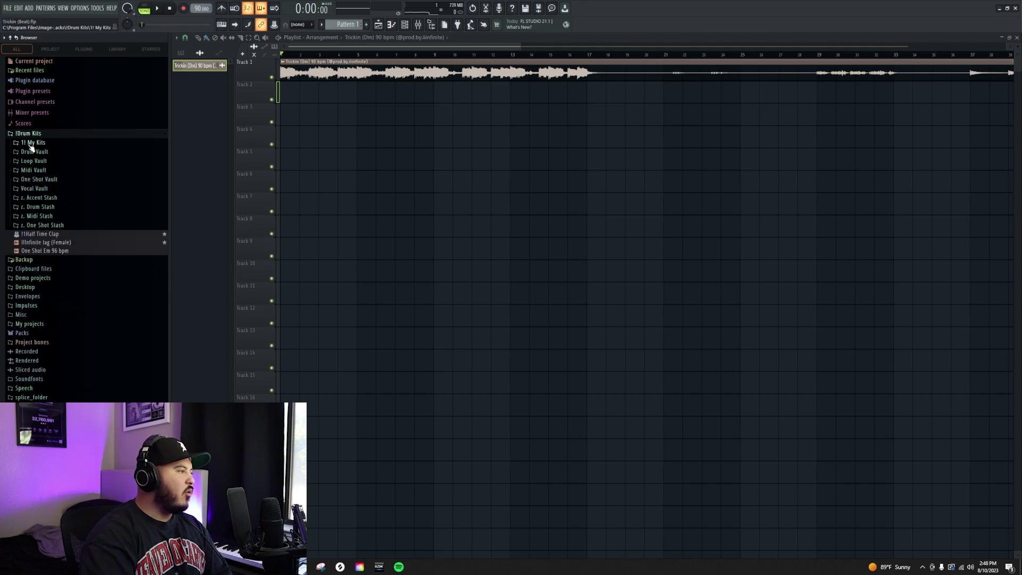
{"action": "left_click", "coordinate": [32, 152]}
{"action": "left_click", "coordinate": [56, 170]}
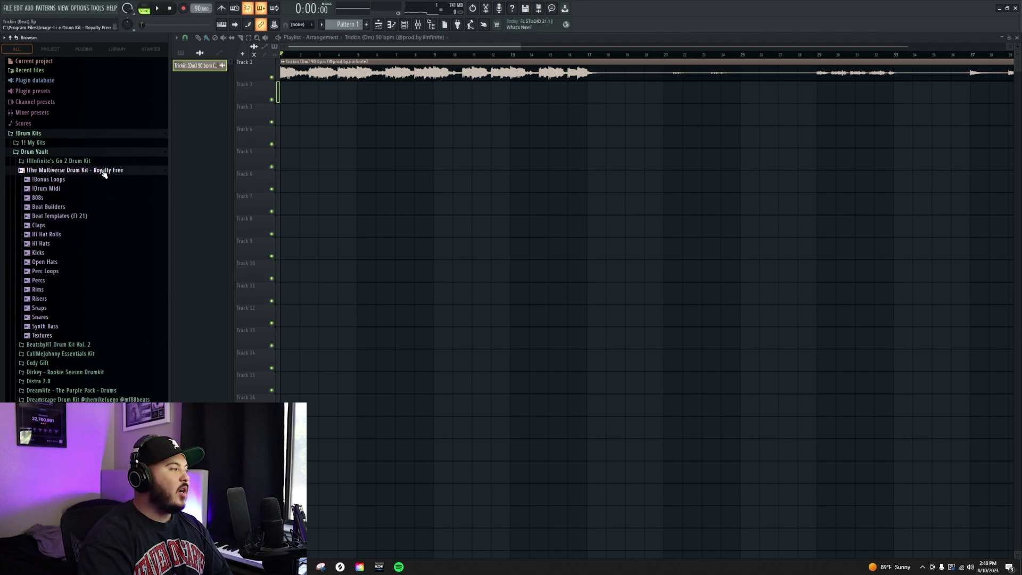
Expand the kit's Bonus Loops folder and preview the A Rosa, Buy You Flowers, Heros and Do too much loops
{"action": "left_click", "coordinate": [43, 179]}
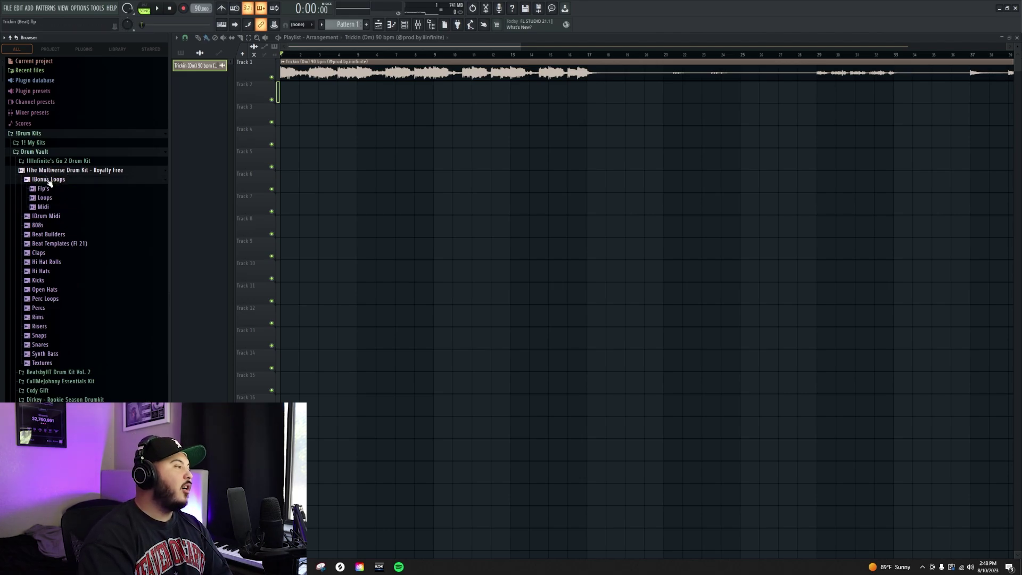
{"action": "left_click", "coordinate": [45, 198]}
{"action": "scroll", "coordinate": [63, 241], "scroll_direction": "down", "scroll_amount": 3}
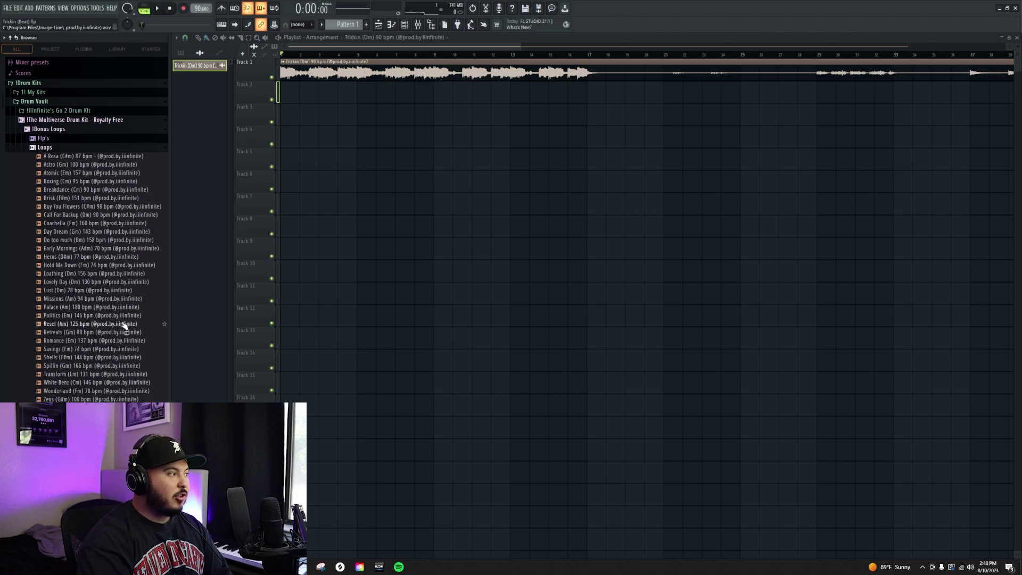
{"action": "left_click", "coordinate": [103, 159]}
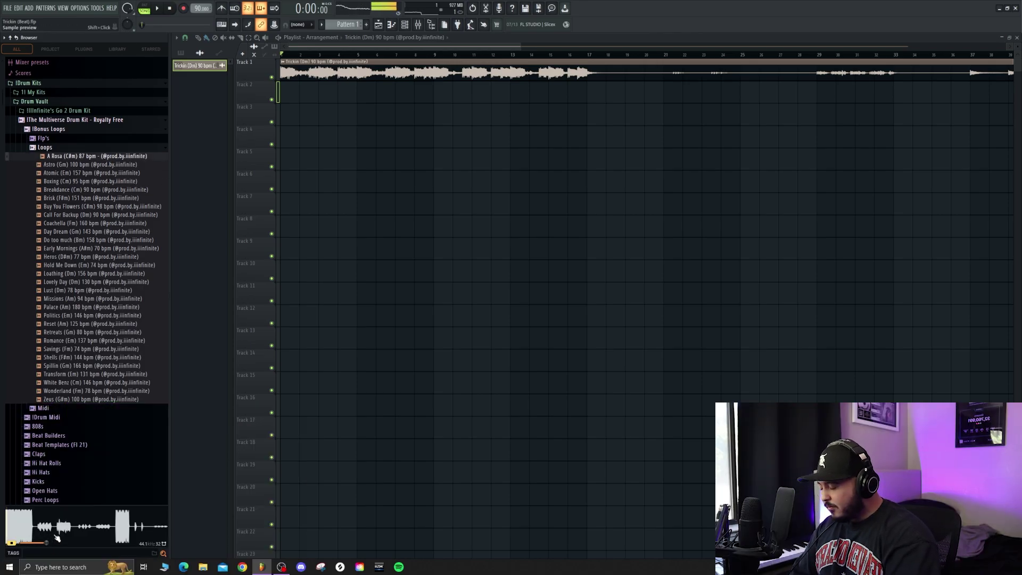
{"action": "left_click", "coordinate": [105, 207]}
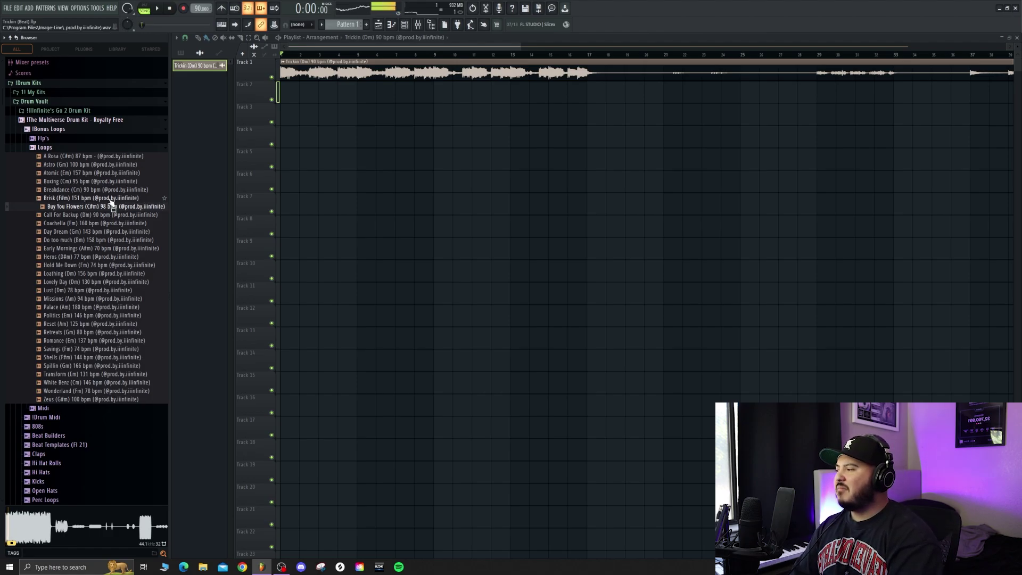
{"action": "left_click", "coordinate": [104, 257]}
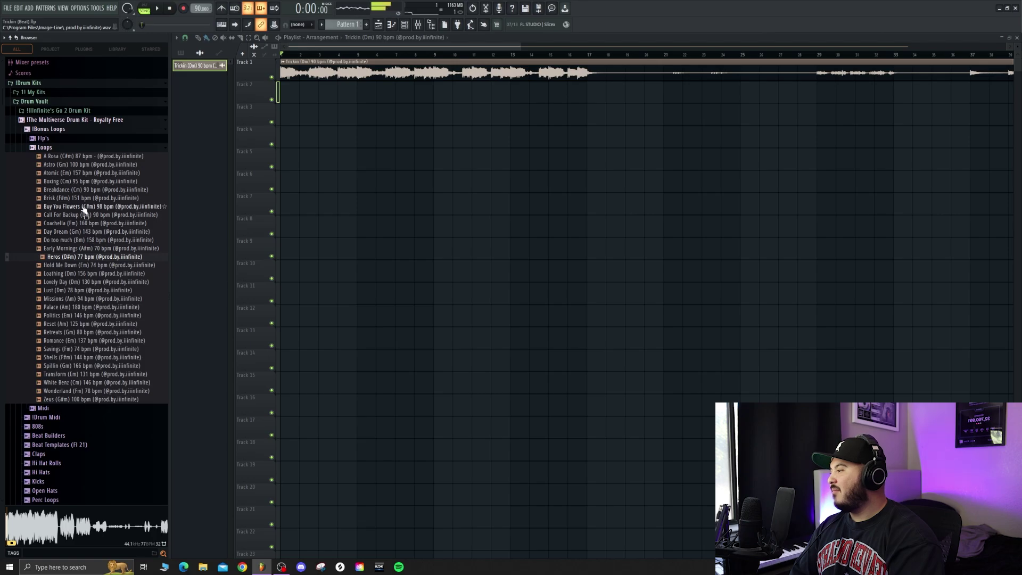
{"action": "left_click", "coordinate": [77, 241]}
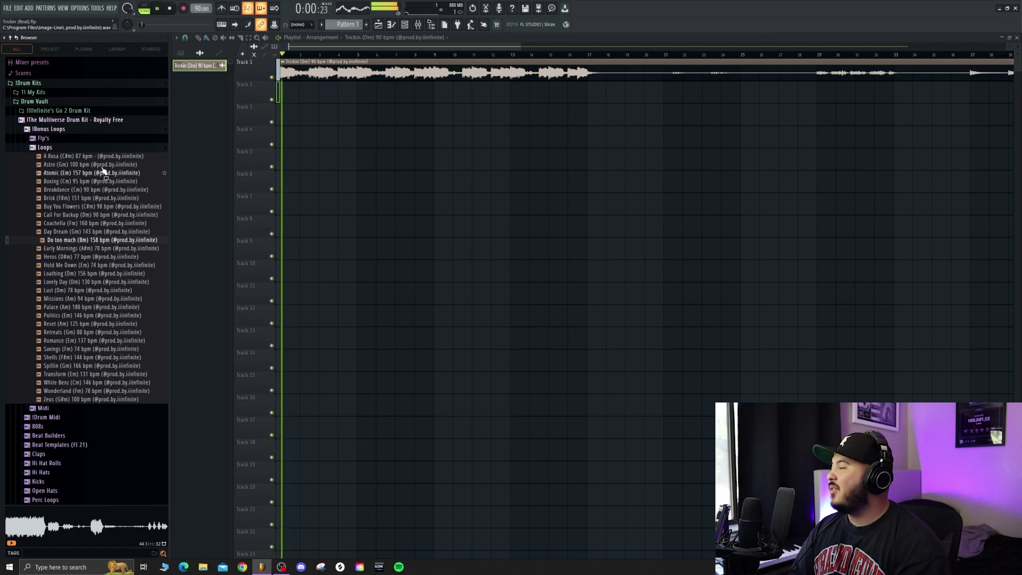
Look through the Bonus Loops' Midi folder, including the A Rosa files, and its Flp's folder
{"action": "left_click", "coordinate": [46, 148]}
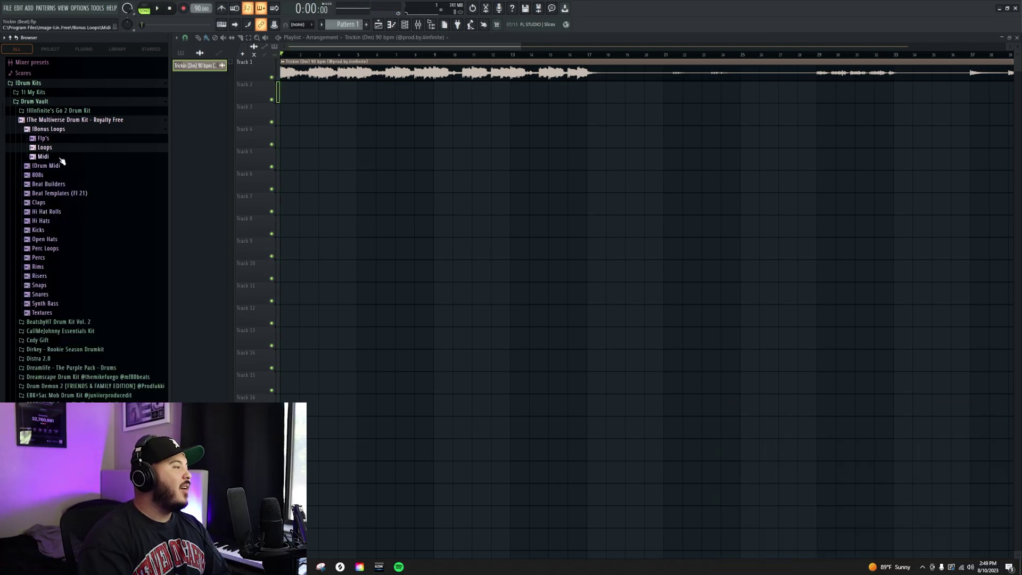
{"action": "left_click", "coordinate": [60, 157]}
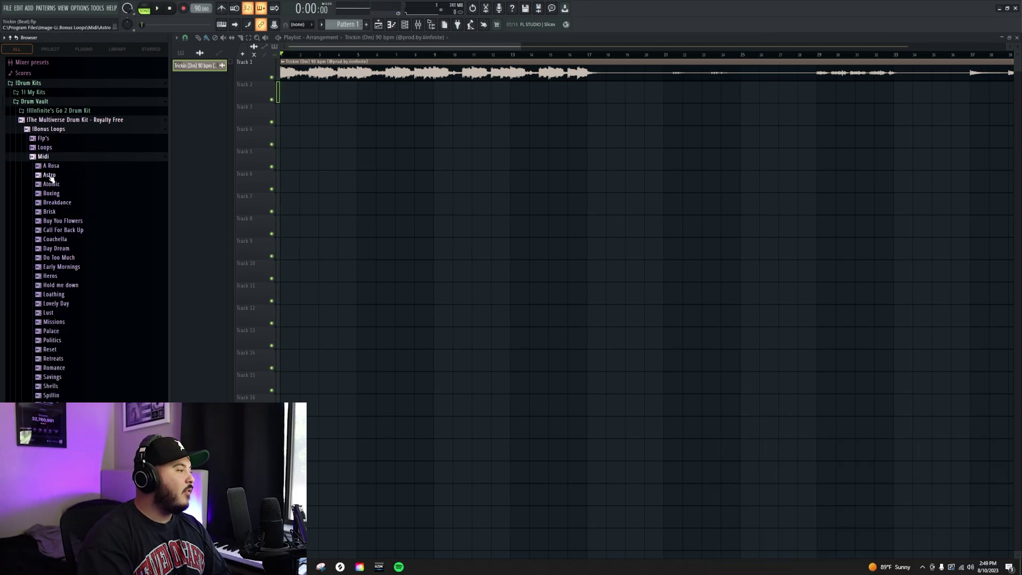
{"action": "left_click", "coordinate": [51, 166]}
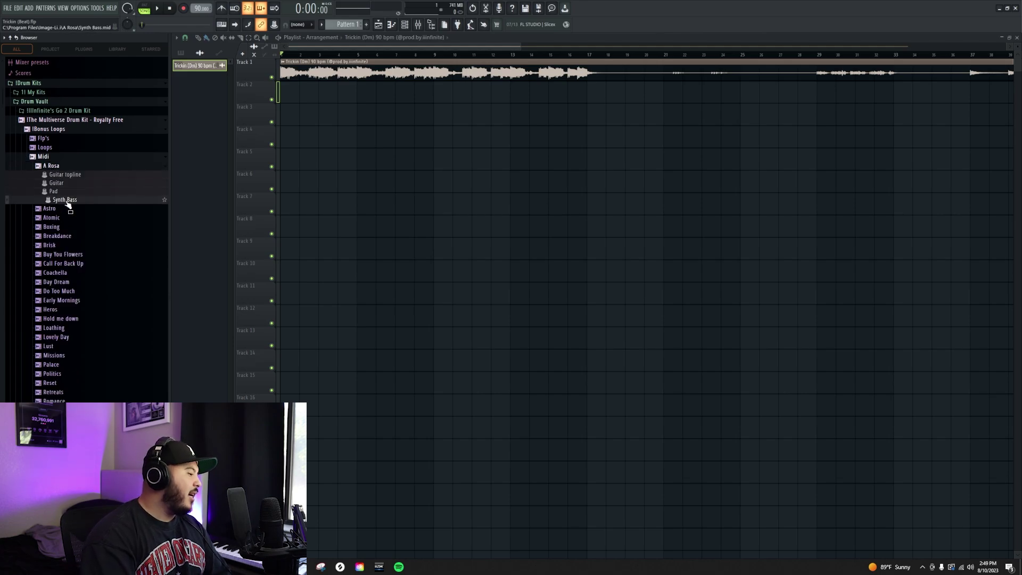
{"action": "left_click", "coordinate": [50, 158]}
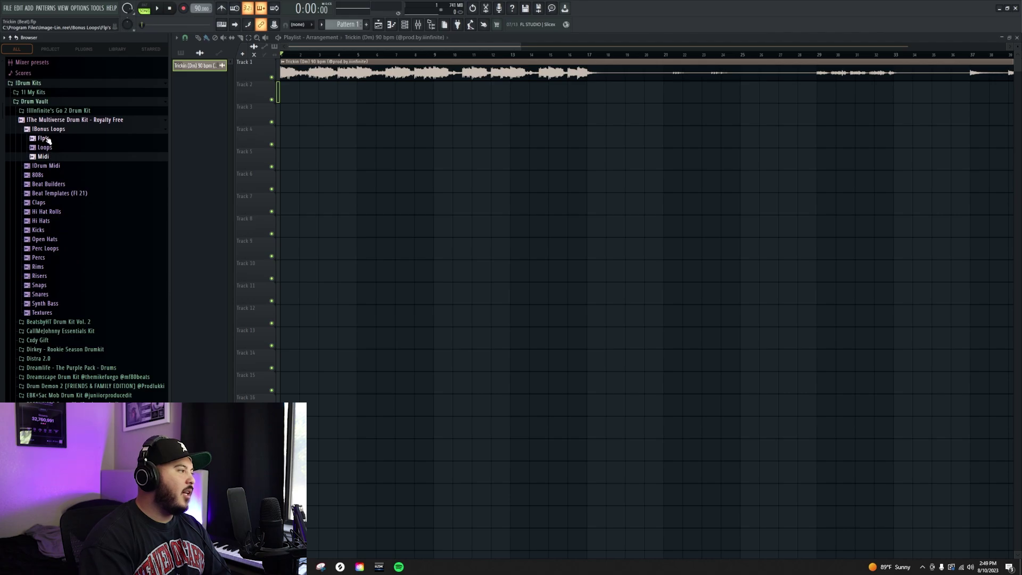
{"action": "left_click", "coordinate": [43, 138]}
{"action": "left_click", "coordinate": [41, 138]}
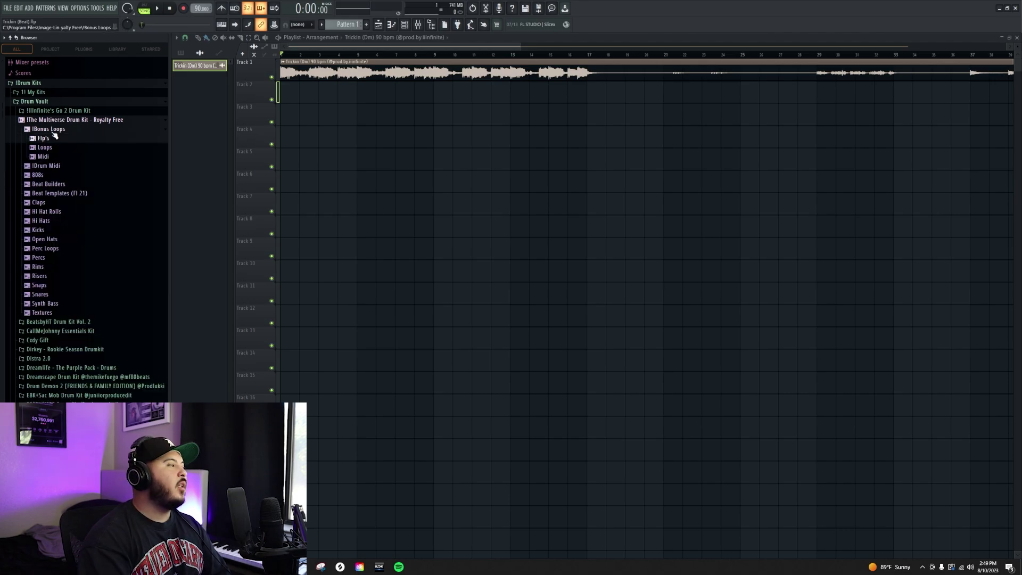
Collapse the Bonus Loops folder and expand the kit's Drum Midi folder
{"action": "left_click", "coordinate": [53, 130]}
{"action": "left_click", "coordinate": [47, 138]}
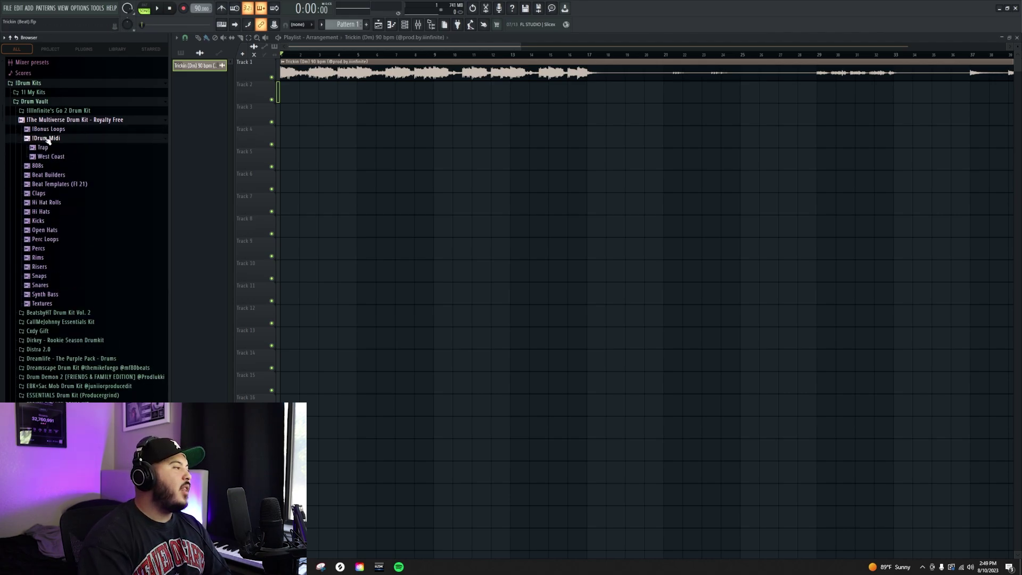
Look through the Trap and West Coast folders inside Drum Midi, and collapse the Drum Midi folder
{"action": "left_click", "coordinate": [49, 157]}
{"action": "scroll", "coordinate": [61, 168], "scroll_direction": "down", "scroll_amount": 6}
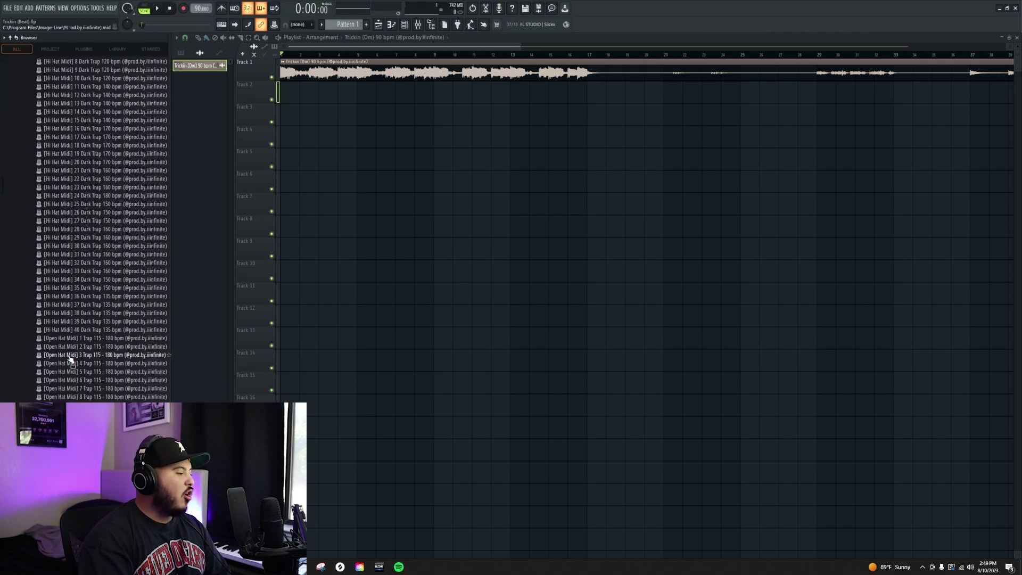
{"action": "scroll", "coordinate": [68, 358], "scroll_direction": "up", "scroll_amount": 8}
{"action": "left_click", "coordinate": [73, 112]}
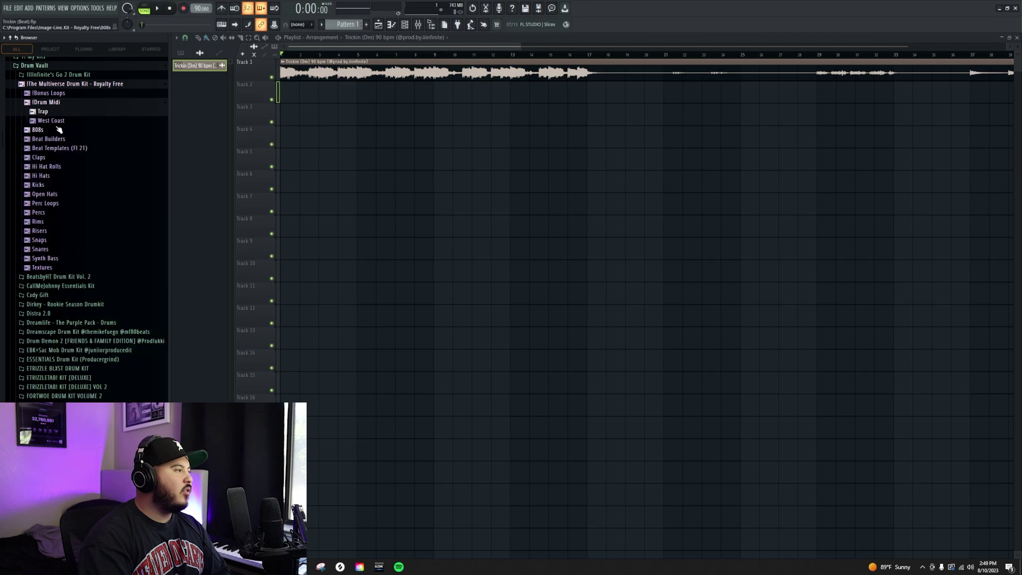
{"action": "left_click", "coordinate": [51, 121]}
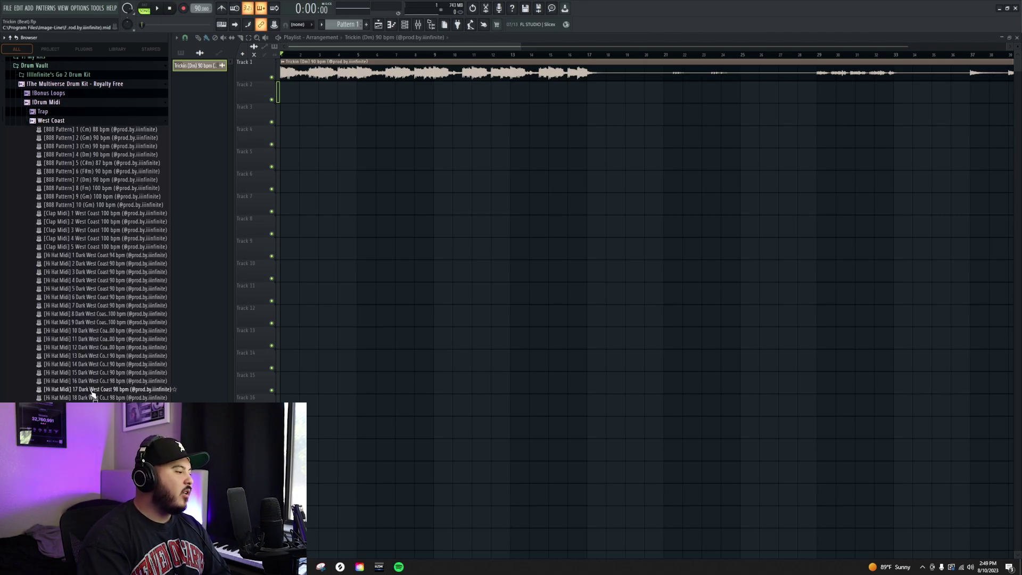
{"action": "left_click", "coordinate": [51, 121]}
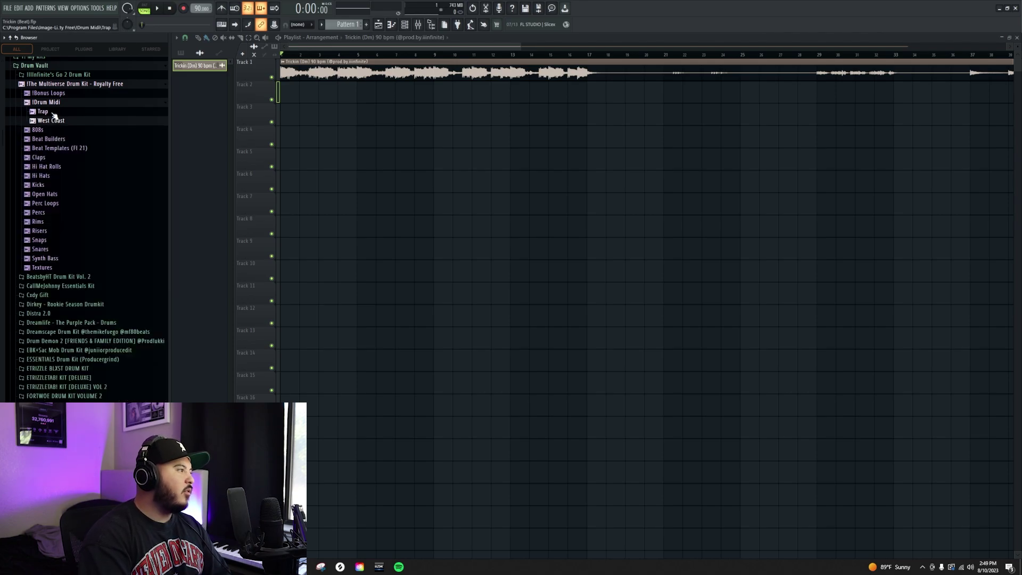
{"action": "left_click", "coordinate": [49, 103]}
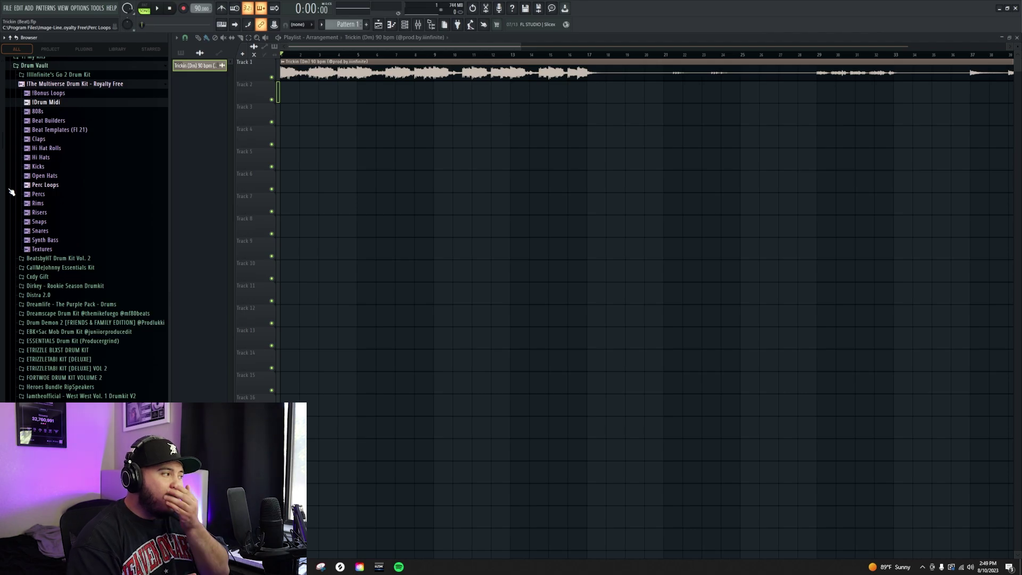
Expand the kit's Beat Builders and Perc Loops folders and preview the Clouded 151 bpm perc loop
{"action": "left_click", "coordinate": [60, 122]}
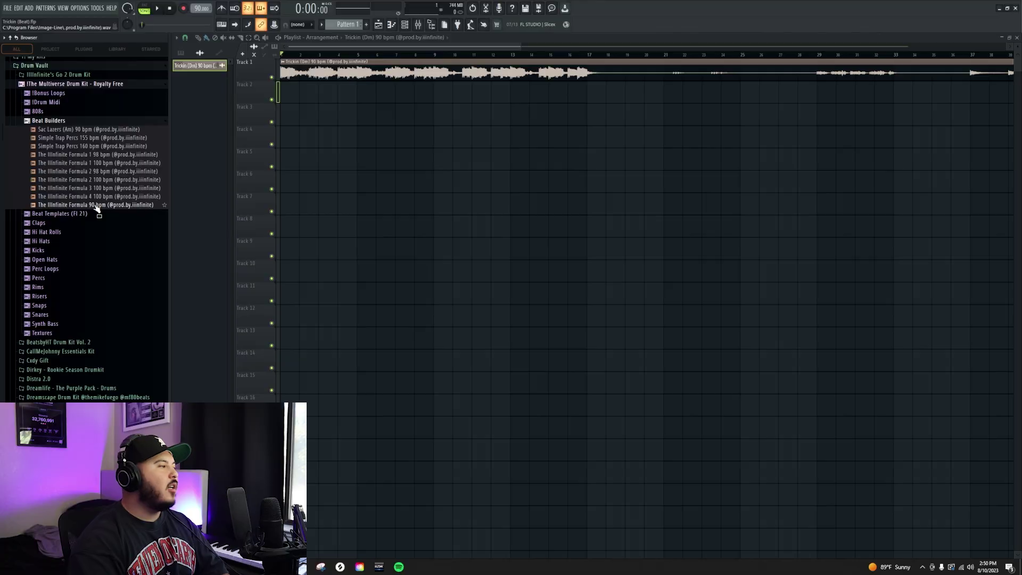
{"action": "left_click", "coordinate": [51, 268]}
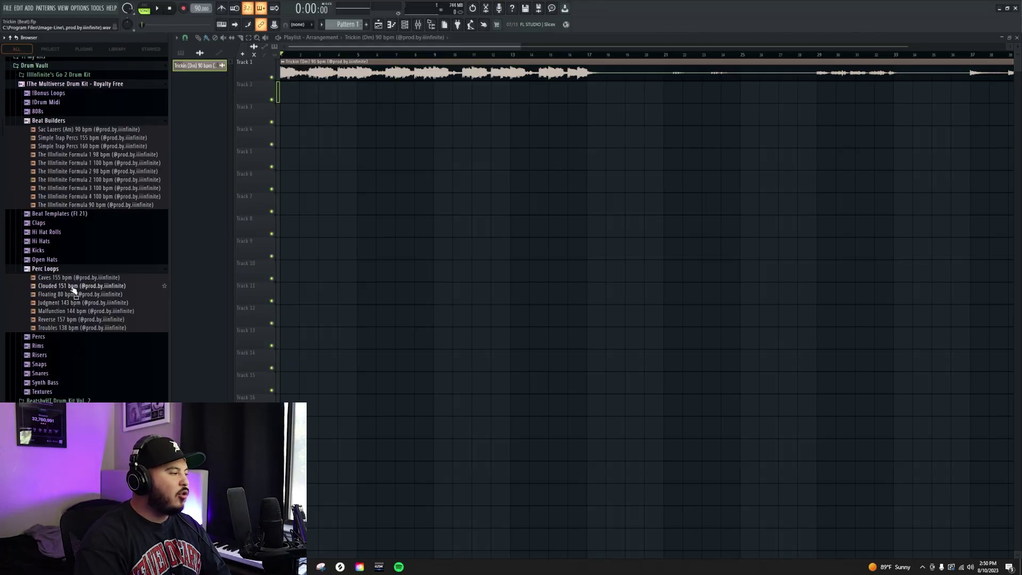
{"action": "left_click", "coordinate": [74, 287]}
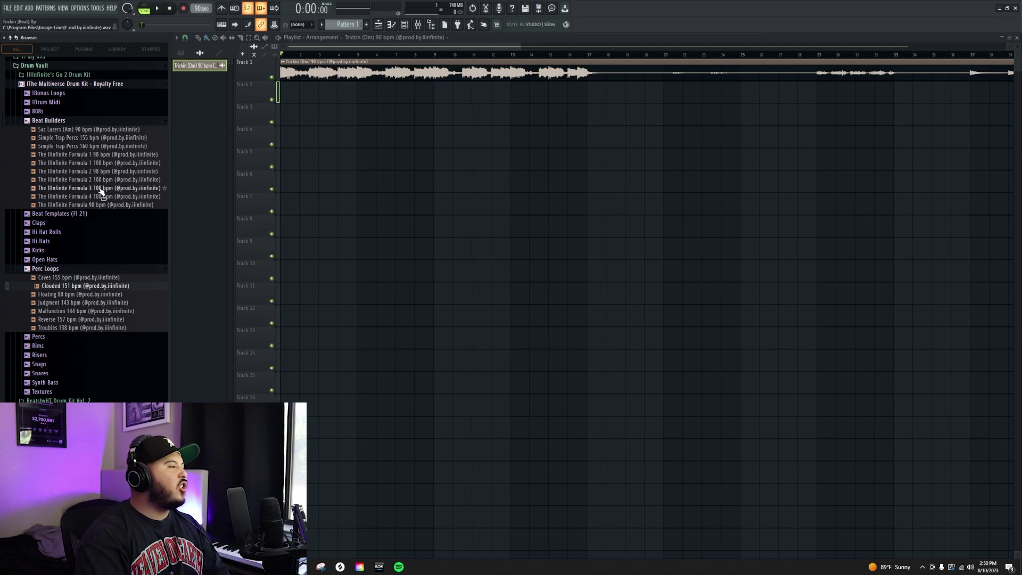
Preview the Sac Lazers (Am) 90 bpm loop from Beat Builders and place it at the start of Track 2
{"action": "left_click", "coordinate": [91, 131]}
{"action": "left_click_drag", "start_coordinate": [90, 134], "coordinate": [311, 98]}
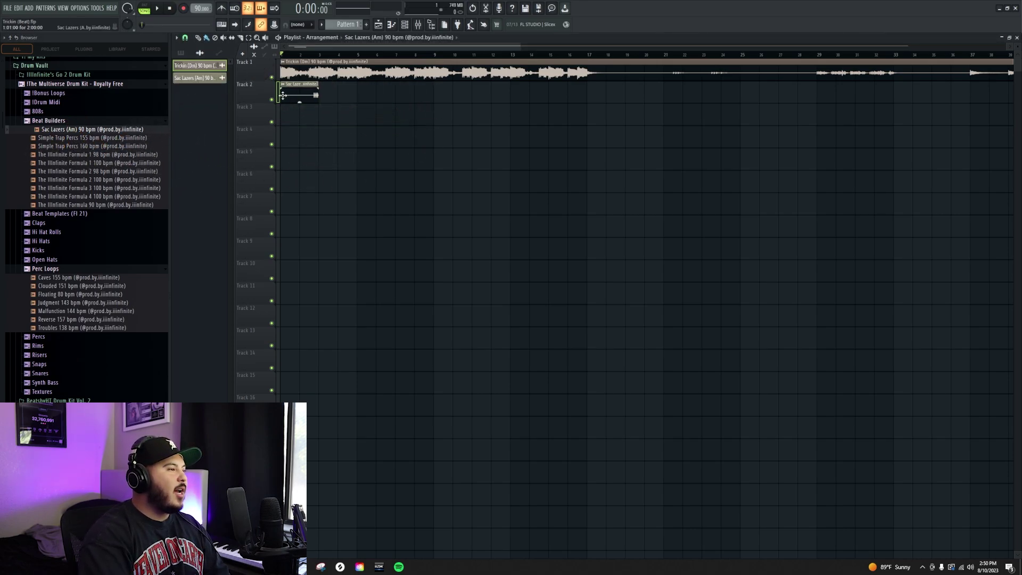
{"action": "scroll", "coordinate": [282, 95], "scroll_direction": "up", "scroll_amount": 5}
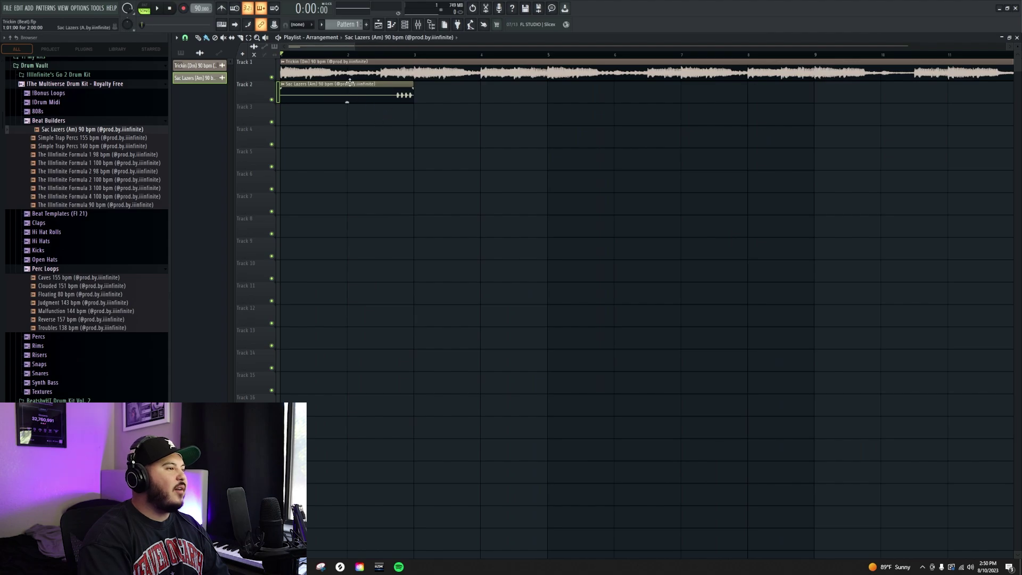
Pitch the Sac Lazers clip up by 500 cents and play it with the melody from bar 2
{"action": "double_click", "coordinate": [346, 92]}
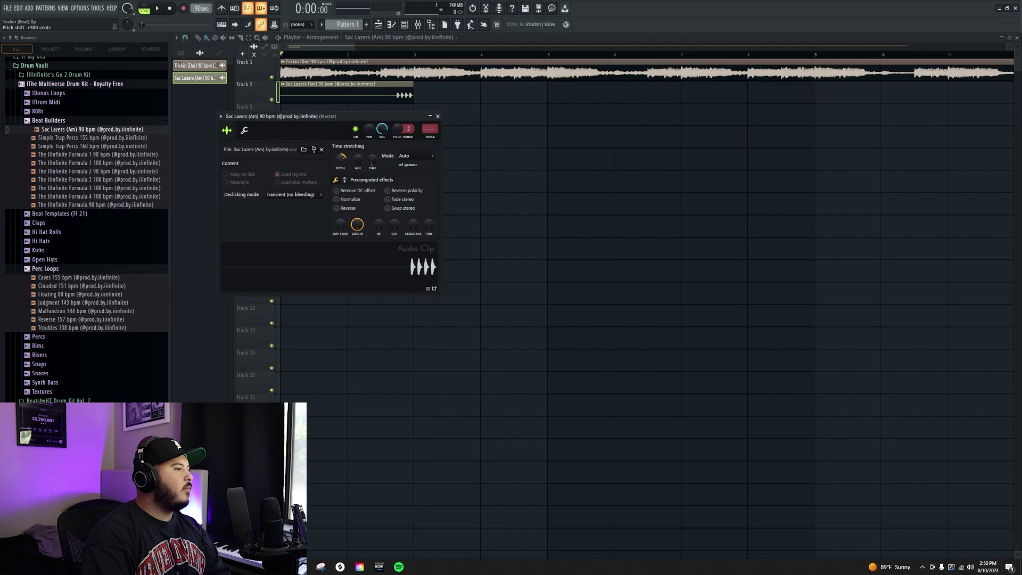
{"action": "key", "text": "Escape"}
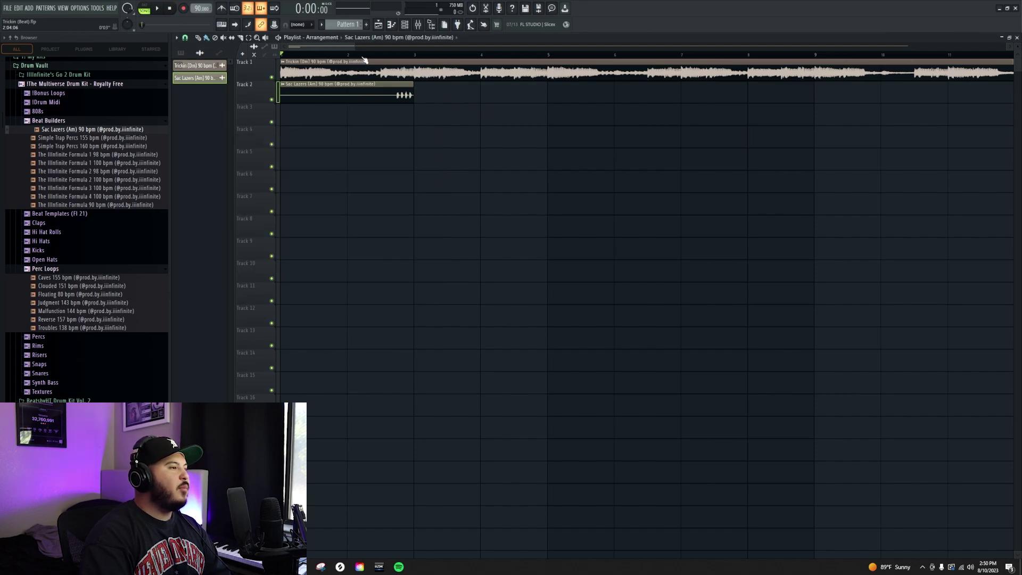
{"action": "left_click", "coordinate": [364, 55]}
{"action": "key", "text": "space"}
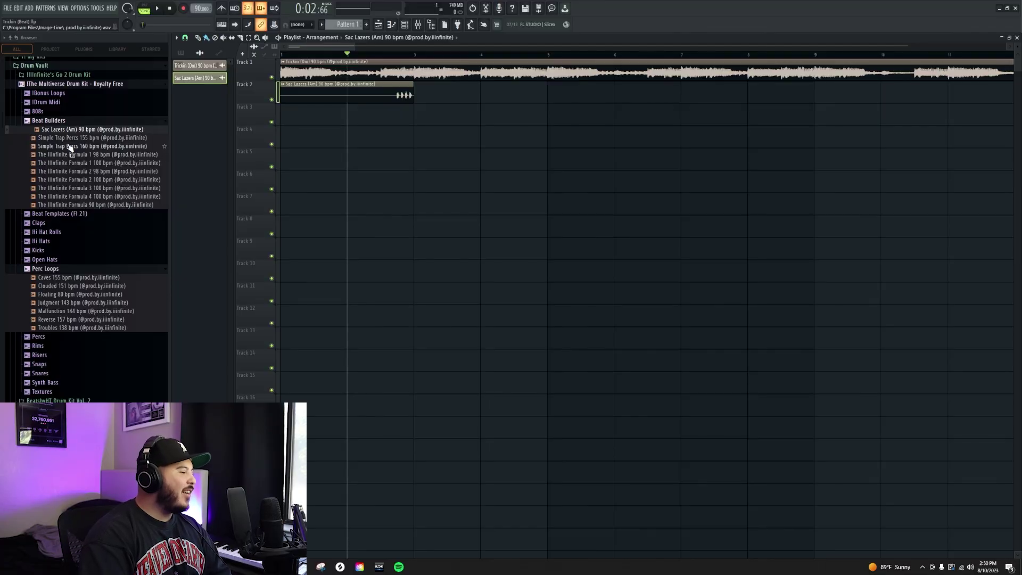
Preview the 160 and 155 bpm Simple Trap Percs, and play the IIInfinite Formula 1 98 bpm loop placed at the start of Track 3
{"action": "left_click", "coordinate": [69, 146]}
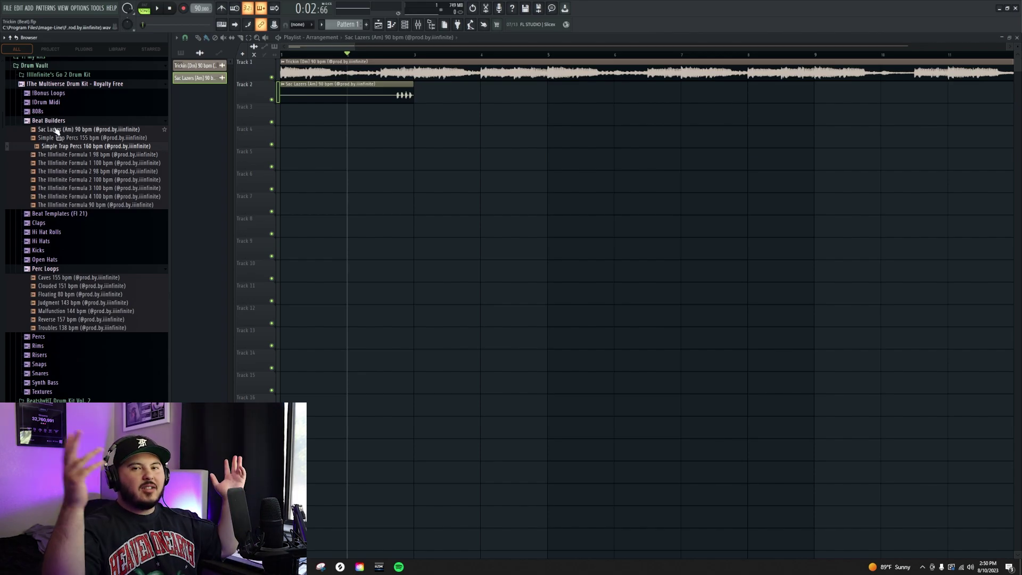
{"action": "left_click", "coordinate": [73, 138]}
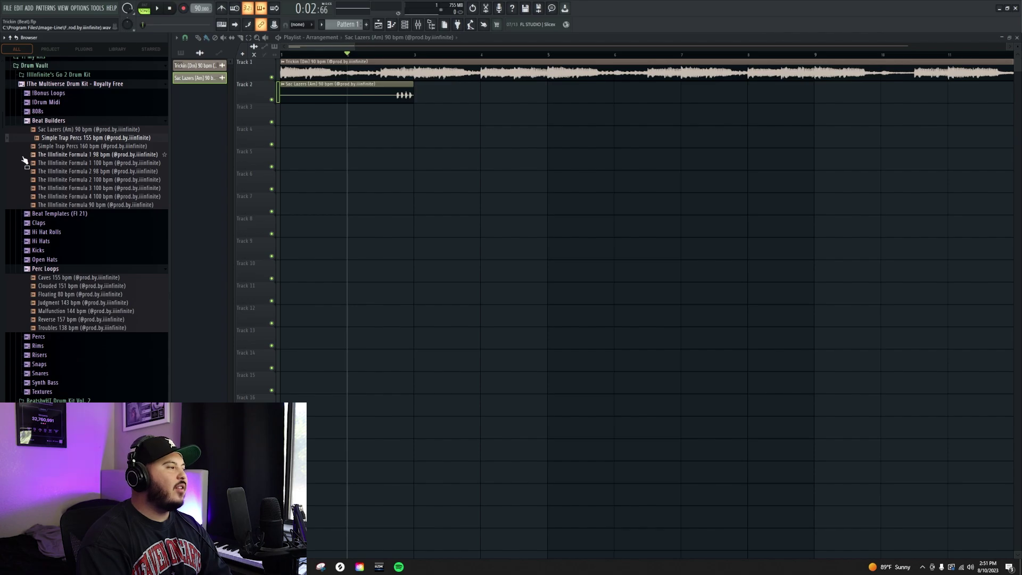
{"action": "left_click_drag", "start_coordinate": [24, 160], "coordinate": [343, 111]}
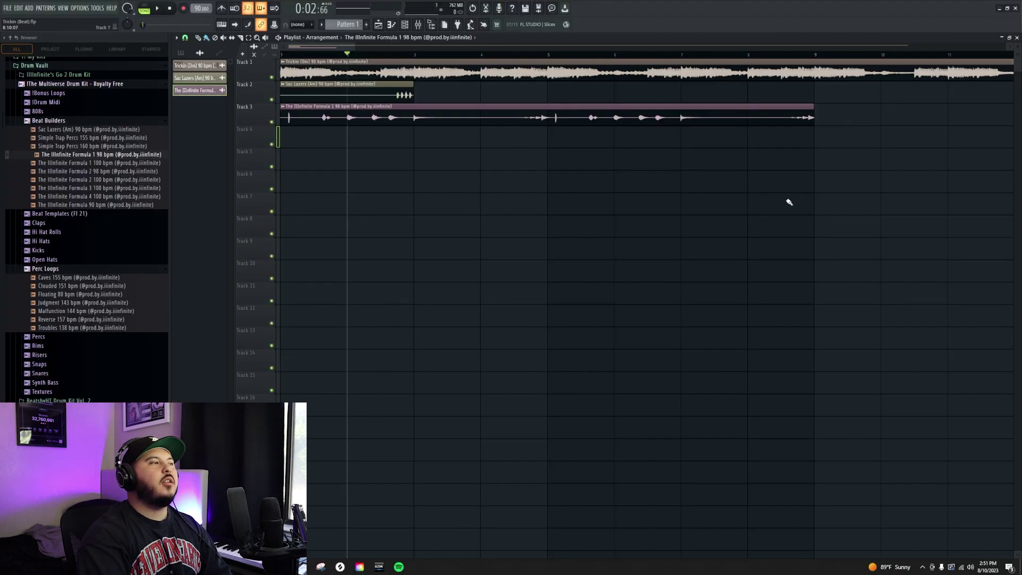
{"action": "key", "text": "space"}
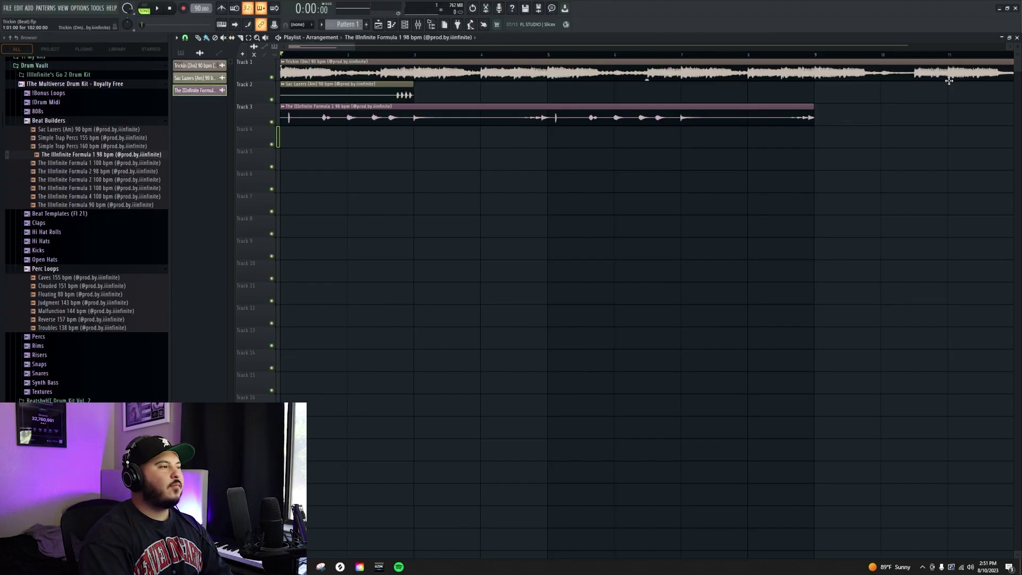
{"action": "key", "text": "space"}
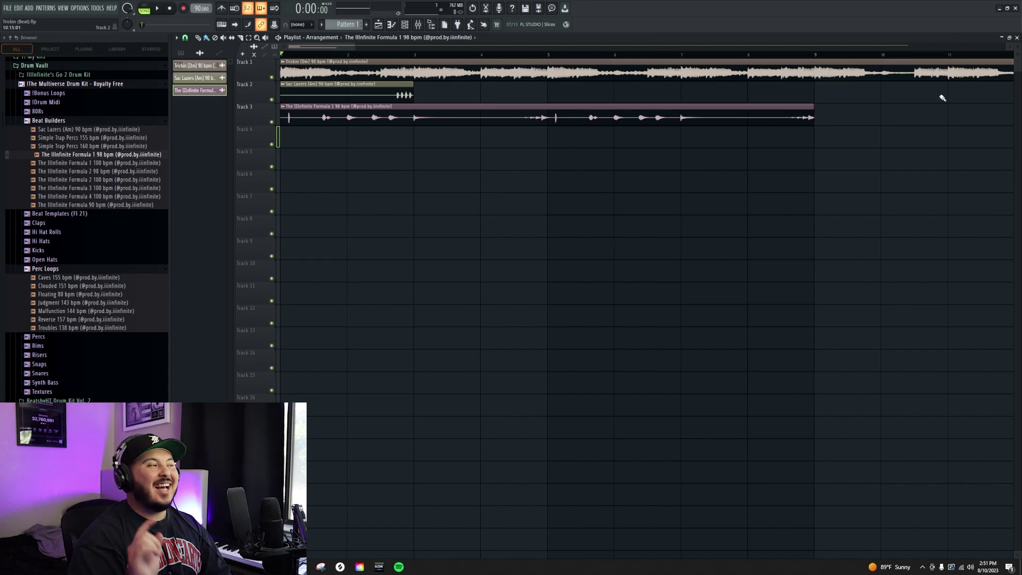
Repeat the Sac Lazers clip on Track 2 until it fills the arrangement up to bar 9
{"action": "left_click", "coordinate": [479, 92]}
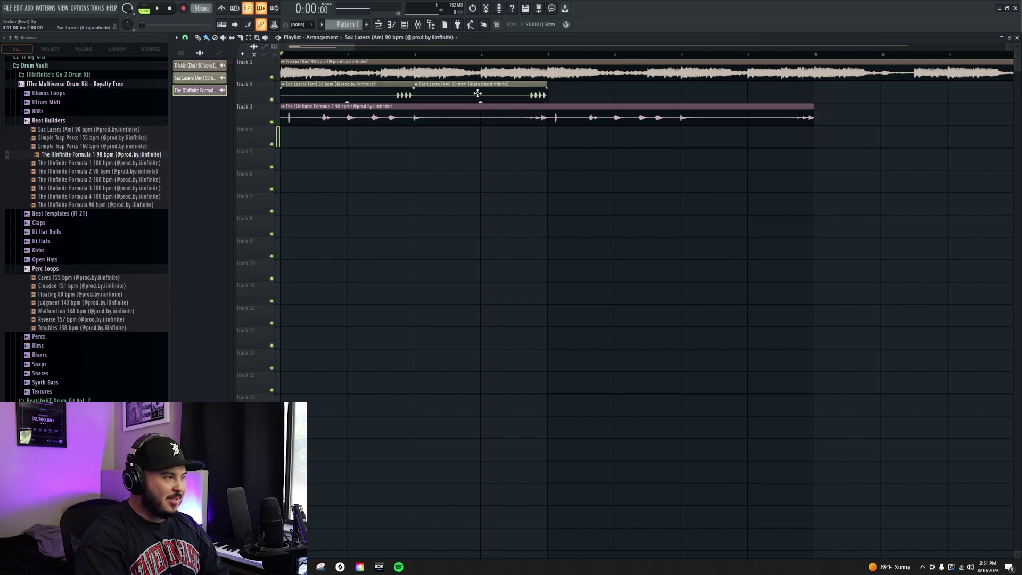
{"action": "left_click_drag", "start_coordinate": [546, 91], "coordinate": [283, 92]}
{"action": "key", "text": "ctrl+b"}
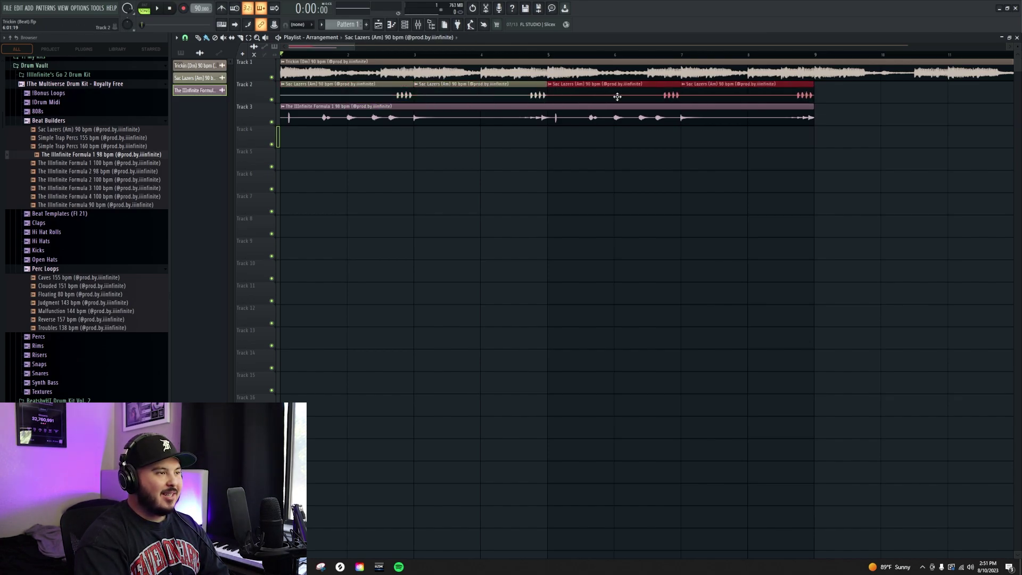
{"action": "scroll", "coordinate": [595, 168], "scroll_direction": "down", "scroll_amount": 4}
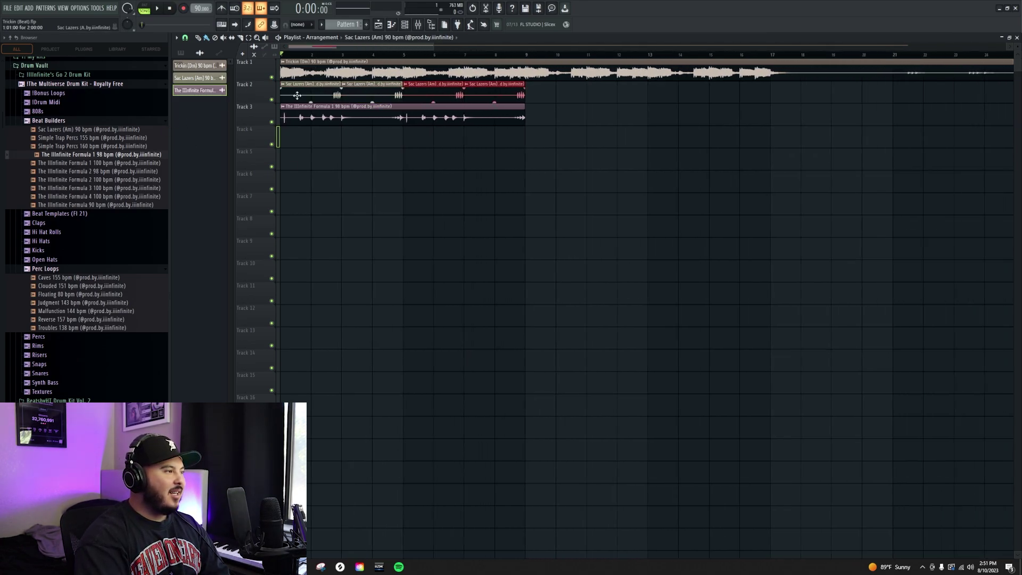
Duplicate the Sac Lazers and Formula clips to extend them to bar 17, and remove the Trickin clip's tail beyond that bar
{"action": "left_click_drag", "start_coordinate": [293, 80], "coordinate": [558, 169]}
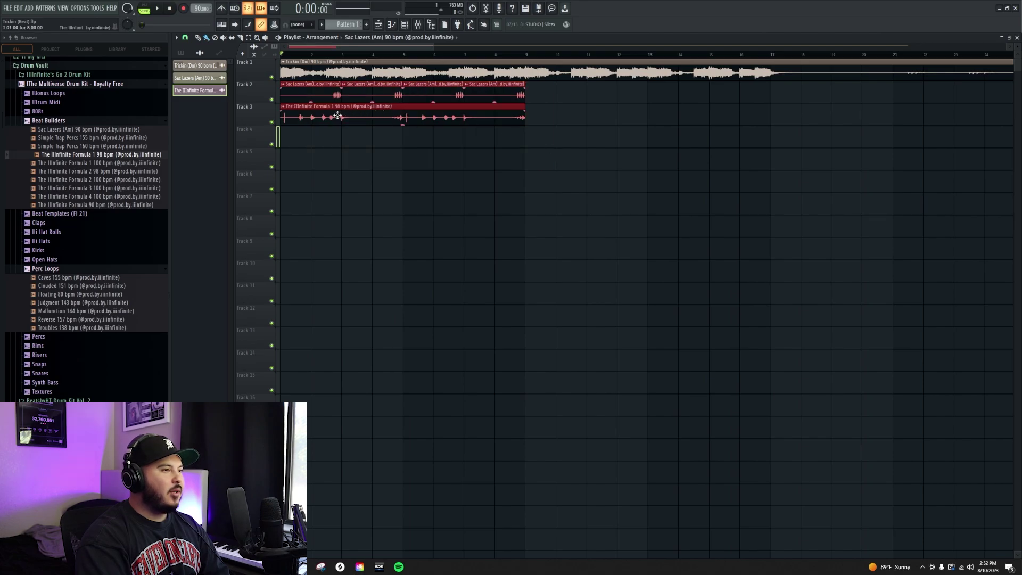
{"action": "key", "text": "ctrl+b"}
{"action": "left_click", "coordinate": [763, 228]}
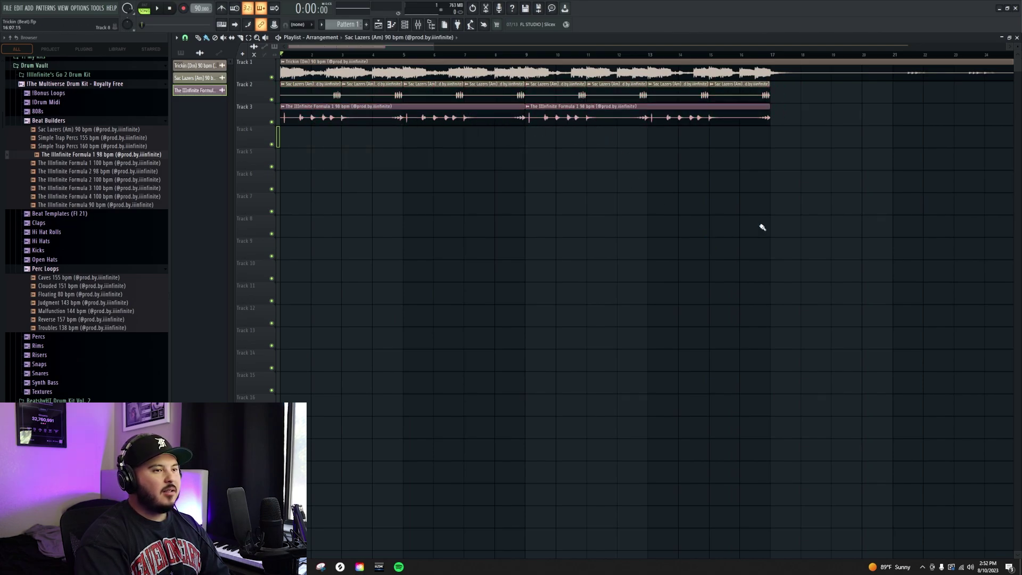
{"action": "left_click", "coordinate": [793, 74]}
{"action": "key", "text": "Delete"}
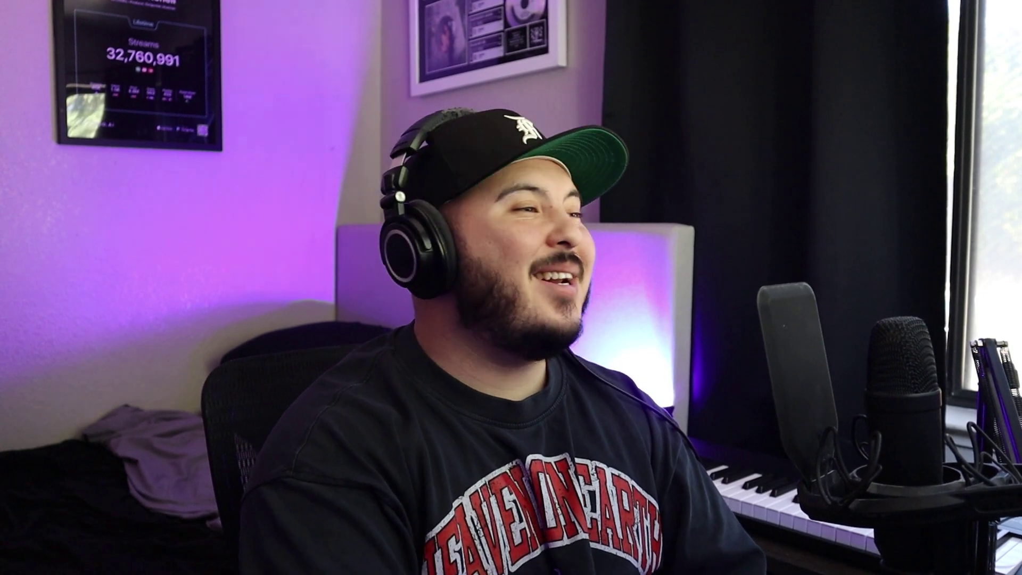
Show all channels in the Channel rack and route the three audio clips to mixer tracks 6 to 8
{"action": "left_click", "coordinate": [405, 27]}
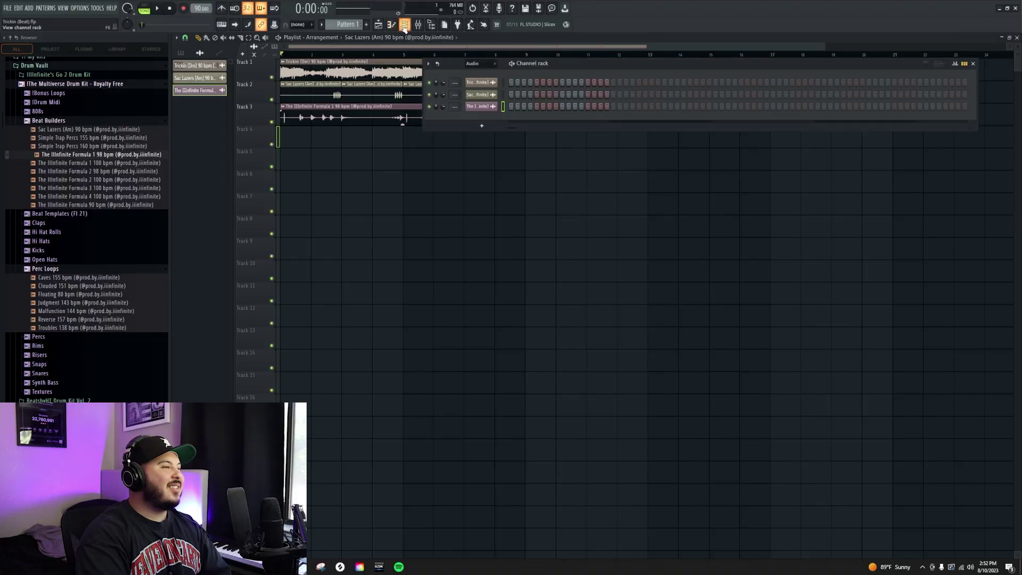
{"action": "left_click", "coordinate": [488, 63]}
{"action": "left_click", "coordinate": [486, 72]}
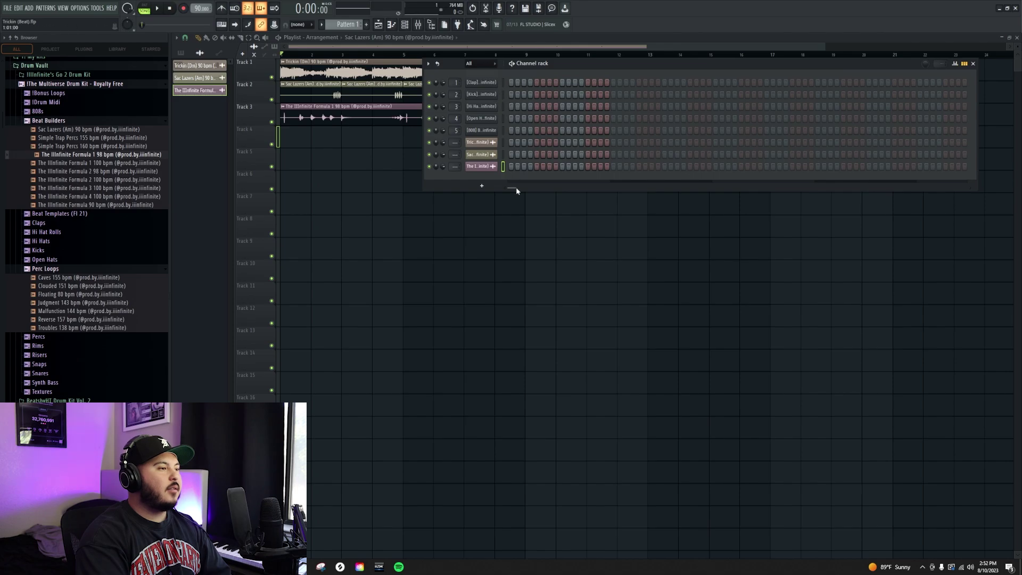
{"action": "key", "text": "ctrl+l"}
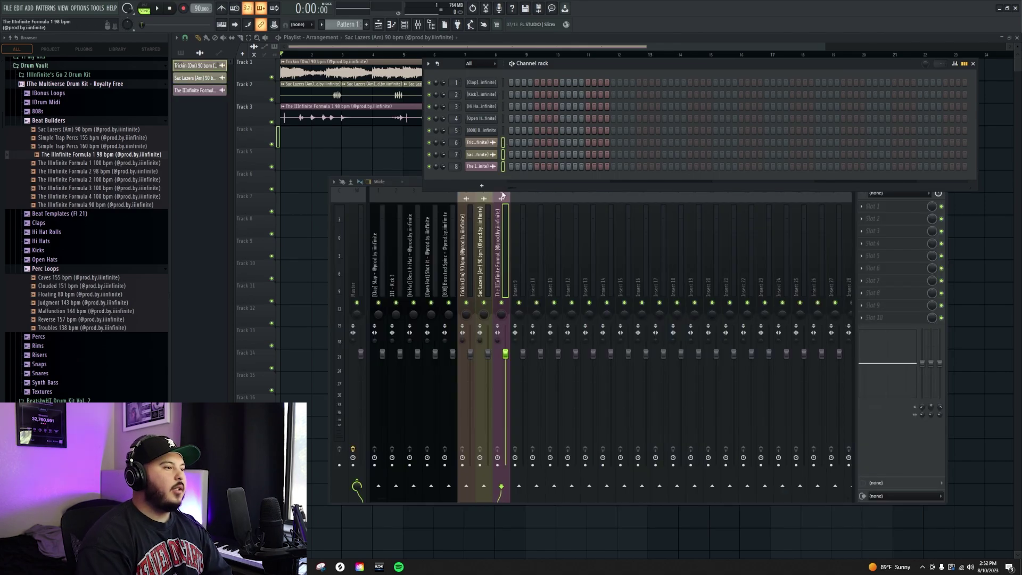
Add Fruity Parametric EQ 2 with the 20Hz + 18kHz cut preset to the Trickin mixer track and set its low cut to 195 Hz, 60% bandwidth
{"action": "left_click", "coordinate": [464, 251]}
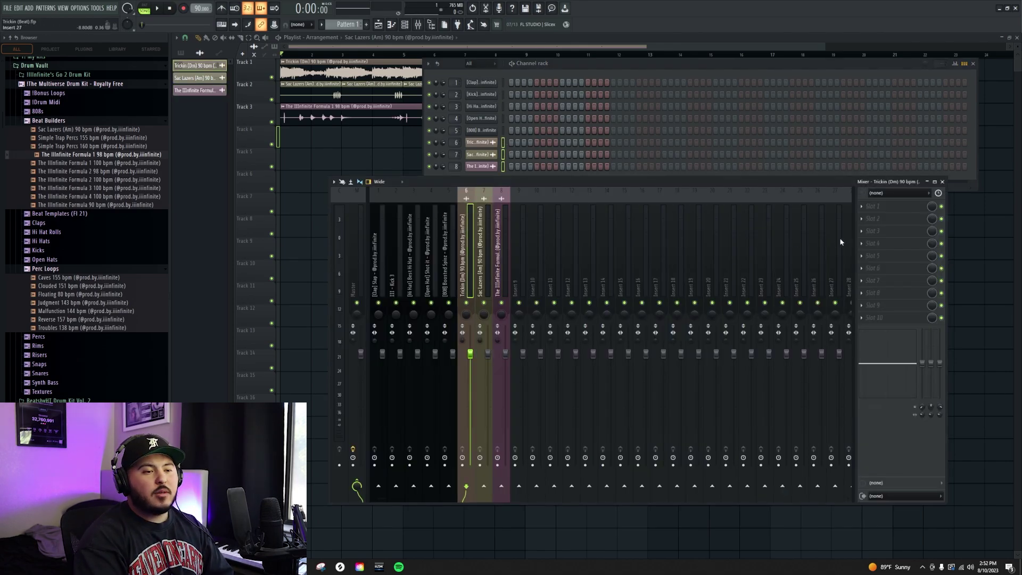
{"action": "left_click", "coordinate": [871, 211]}
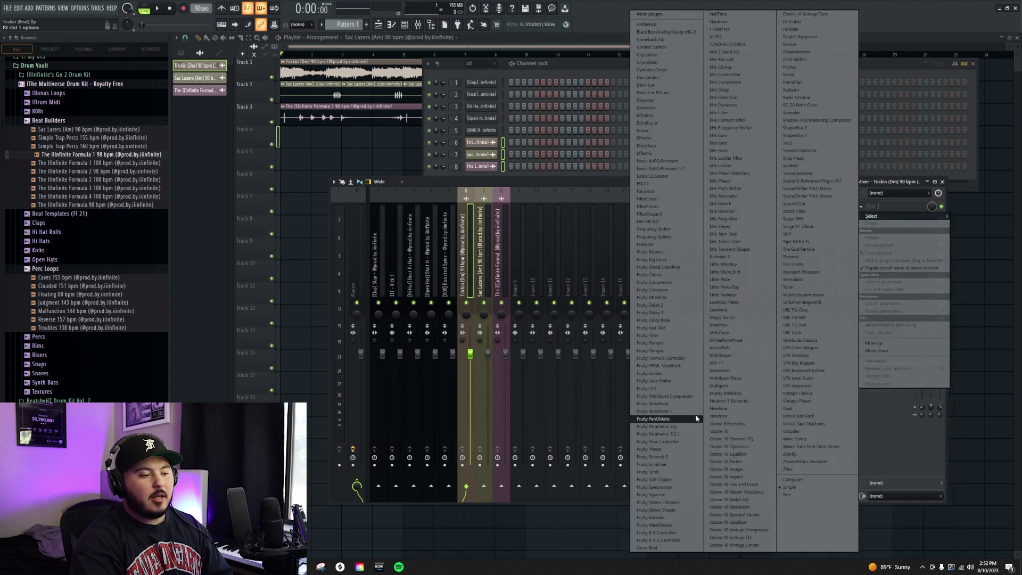
{"action": "left_click", "coordinate": [660, 434]}
{"action": "left_click_drag", "start_coordinate": [360, 133], "coordinate": [458, 132]}
{"action": "left_click", "coordinate": [589, 136]}
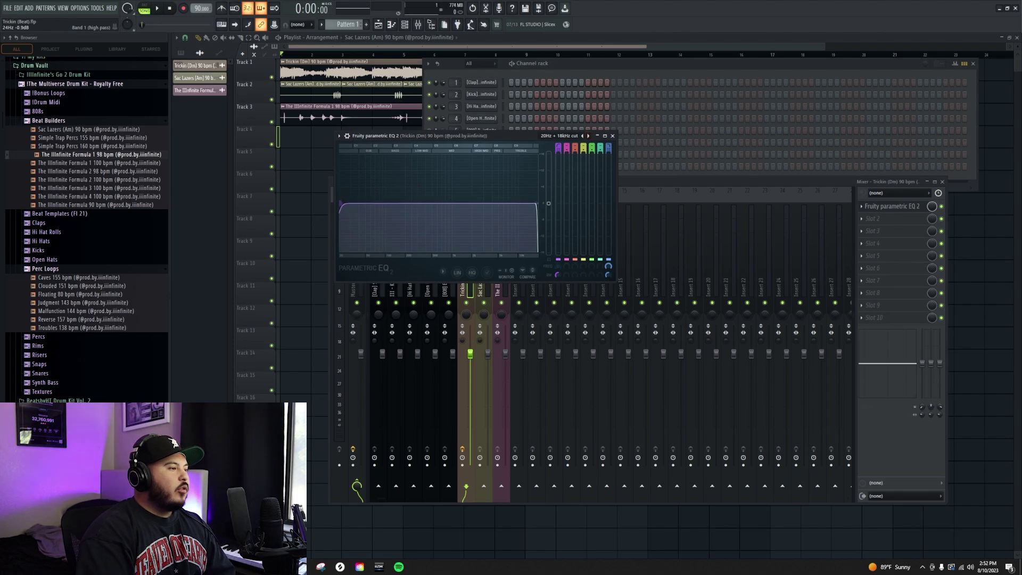
{"action": "left_click_drag", "start_coordinate": [341, 204], "coordinate": [405, 206]}
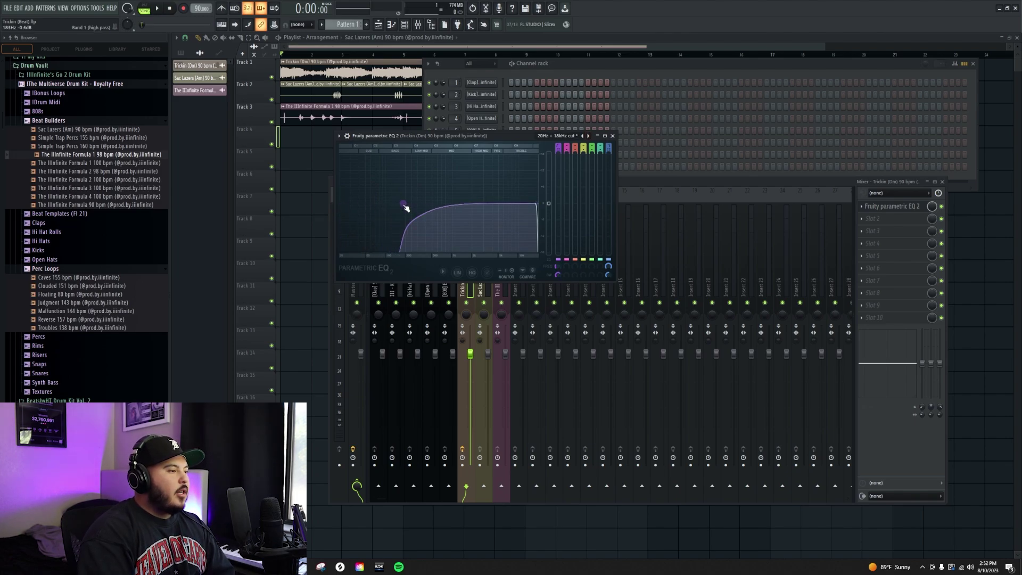
{"action": "scroll", "coordinate": [405, 208], "scroll_direction": "down", "scroll_amount": 2}
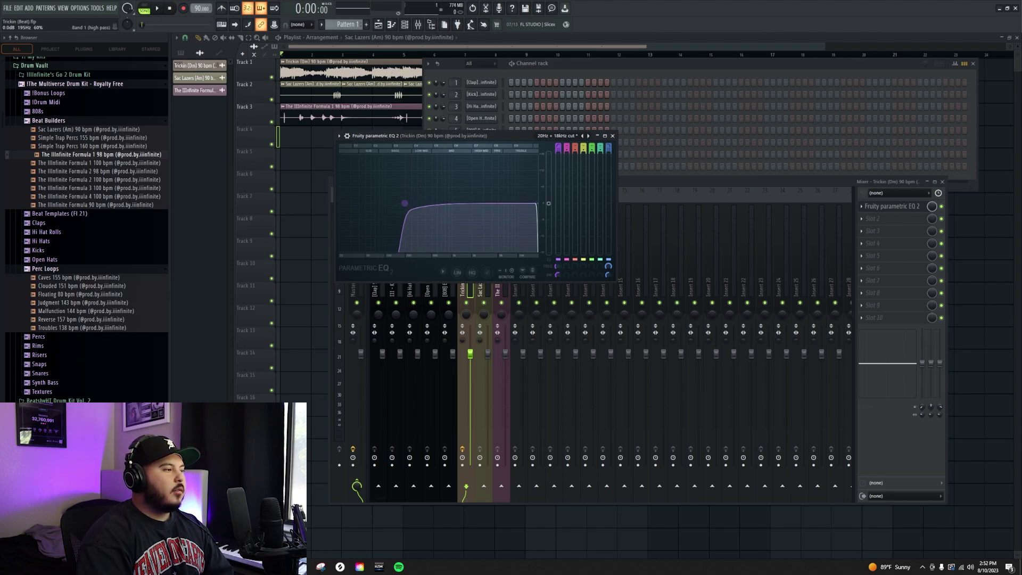
Load the Anomaly sample from the drum kit's 808s folder into a new channel and route it to mixer track 9
{"action": "left_click", "coordinate": [55, 271]}
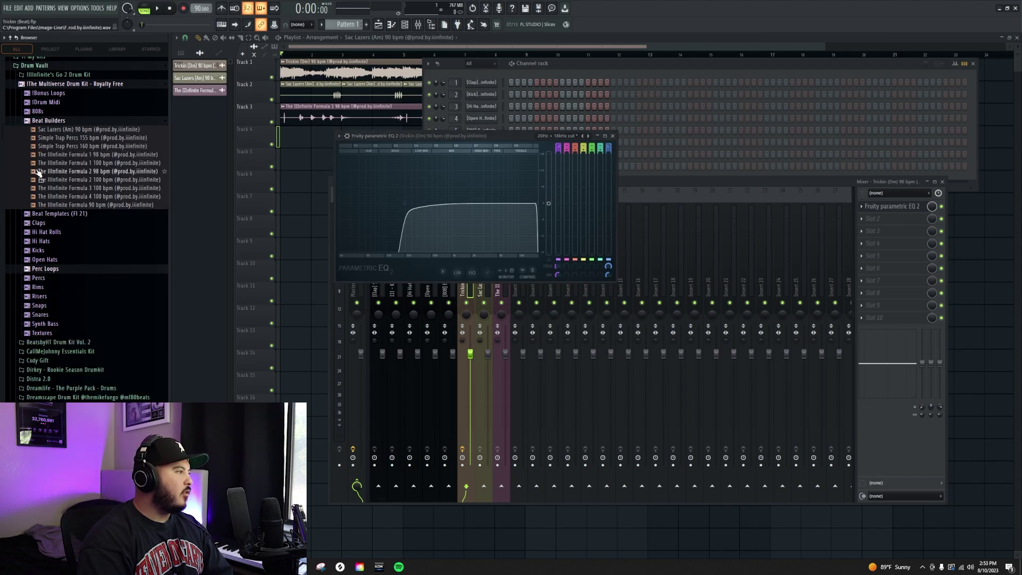
{"action": "left_click", "coordinate": [47, 120]}
{"action": "left_click", "coordinate": [39, 111]}
{"action": "left_click", "coordinate": [68, 121]}
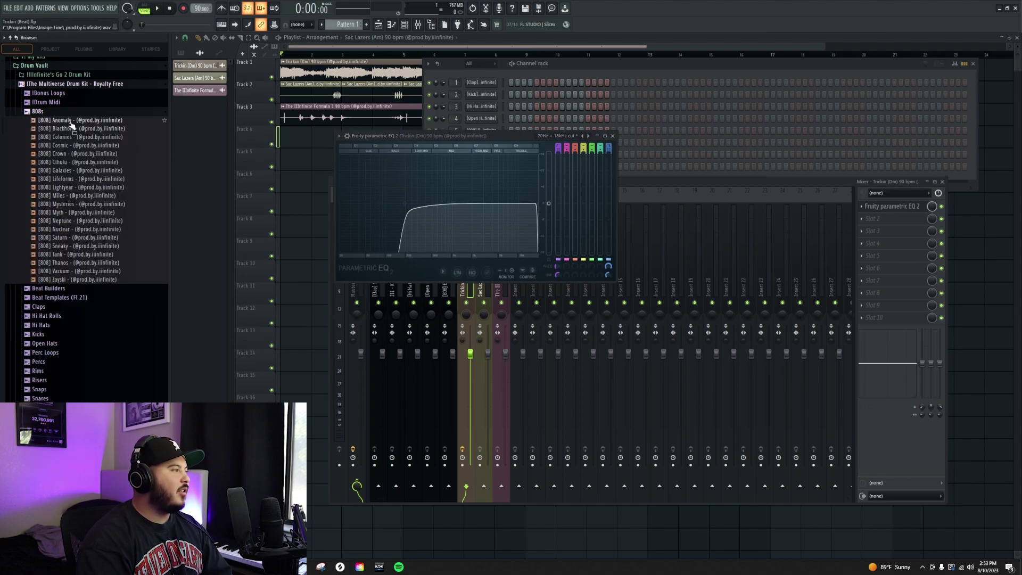
{"action": "right_click", "coordinate": [70, 122]}
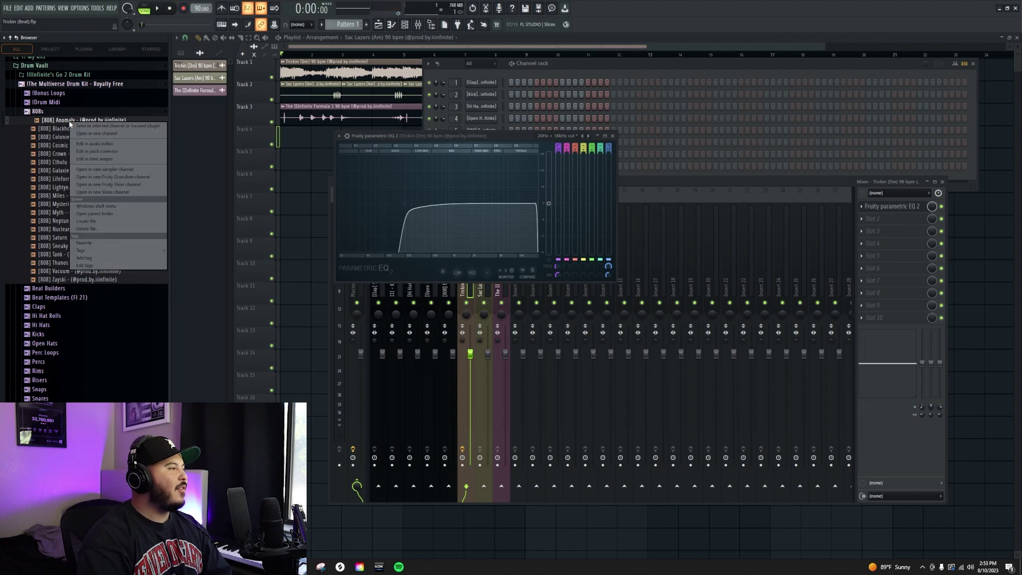
{"action": "left_click", "coordinate": [81, 142]}
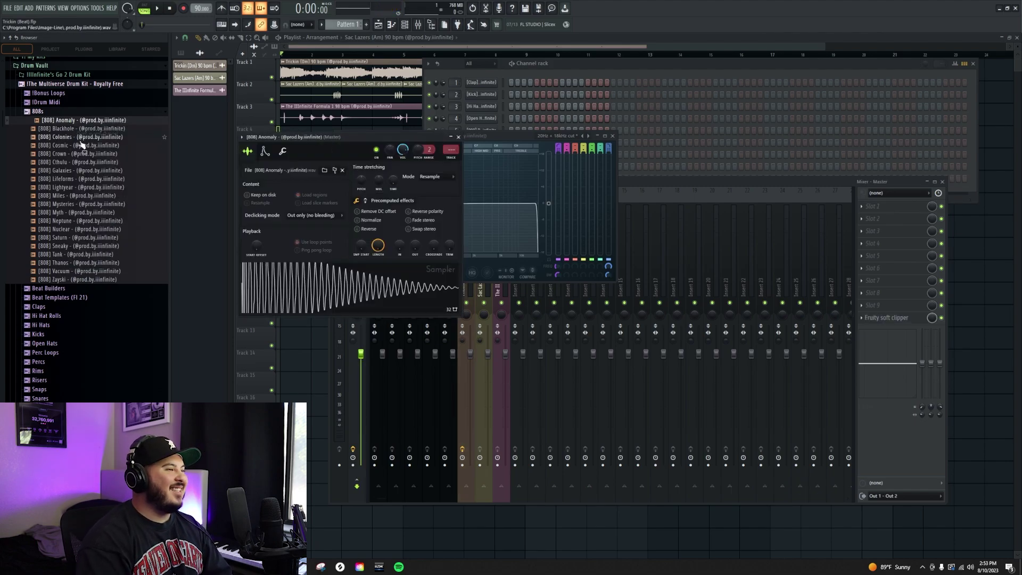
{"action": "left_click", "coordinate": [452, 160]}
{"action": "left_click", "coordinate": [591, 63]}
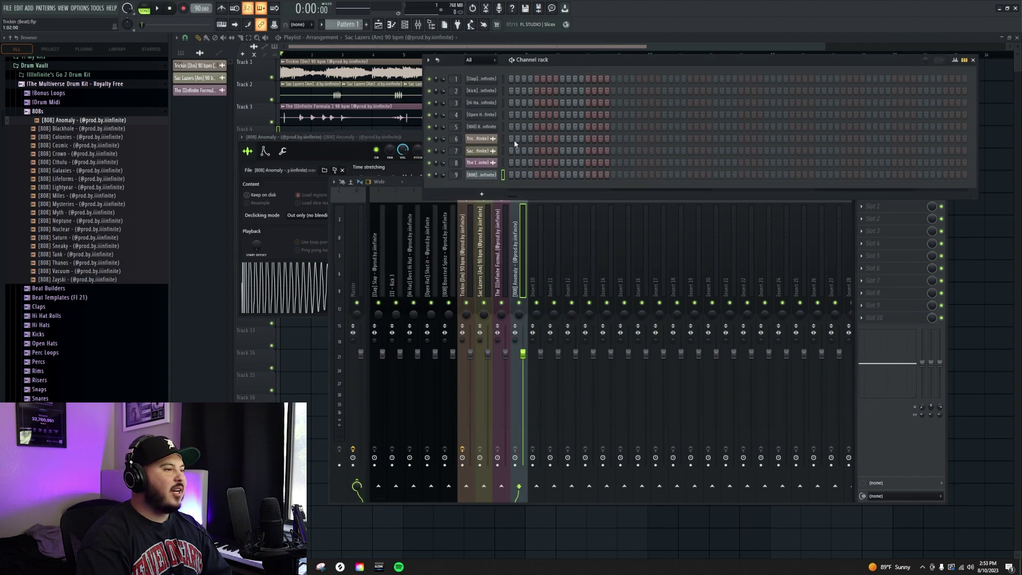
Open the Anomaly 808 channel in the Piano roll and place a D5 note at the start of bar 1
{"action": "right_click", "coordinate": [487, 180]}
{"action": "left_click", "coordinate": [513, 176]}
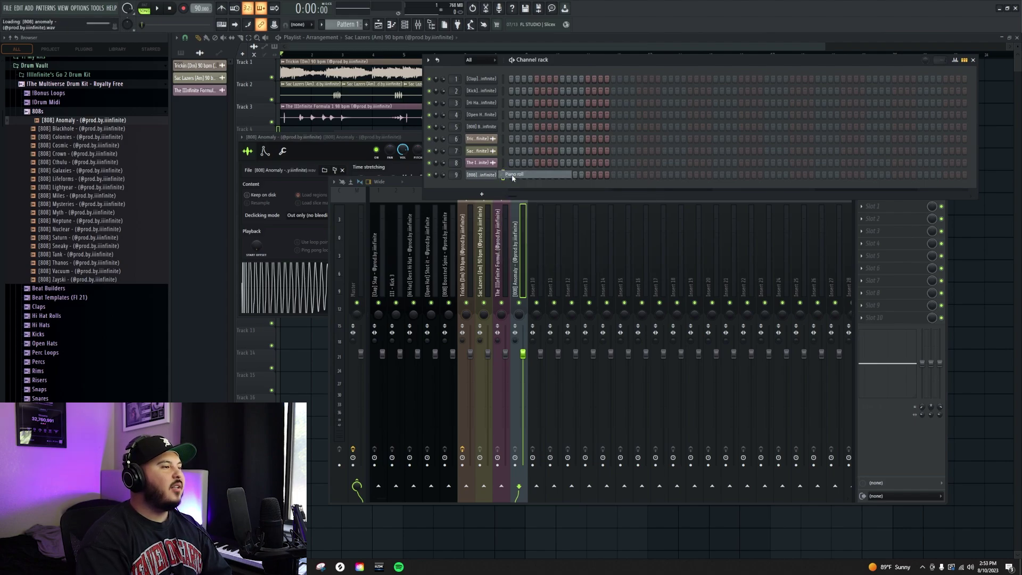
{"action": "left_click", "coordinate": [210, 170]}
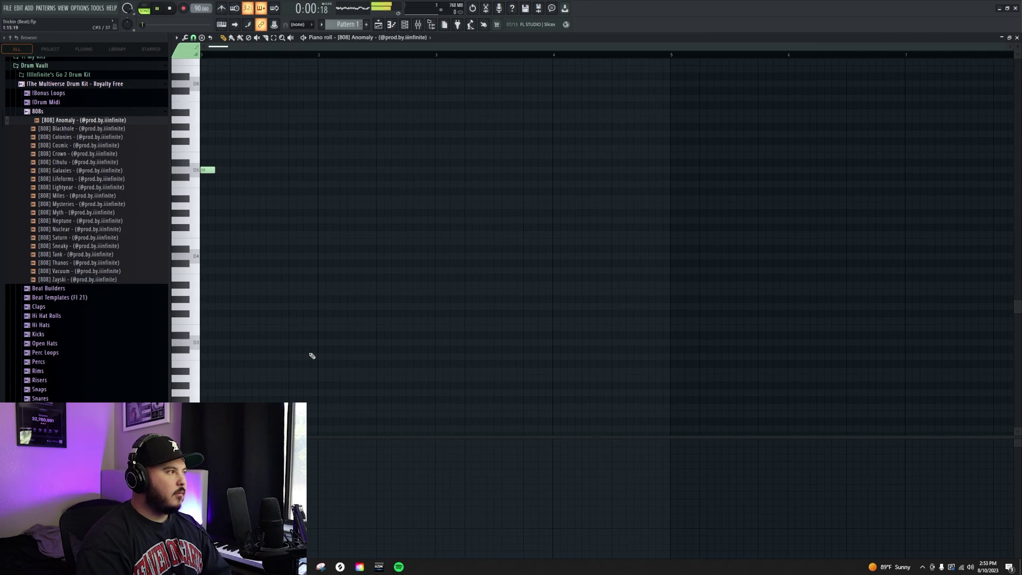
Place Pattern 1 at the start of Track 4 in the Playlist and reopen its 808 notes for editing
{"action": "key", "text": "F5"}
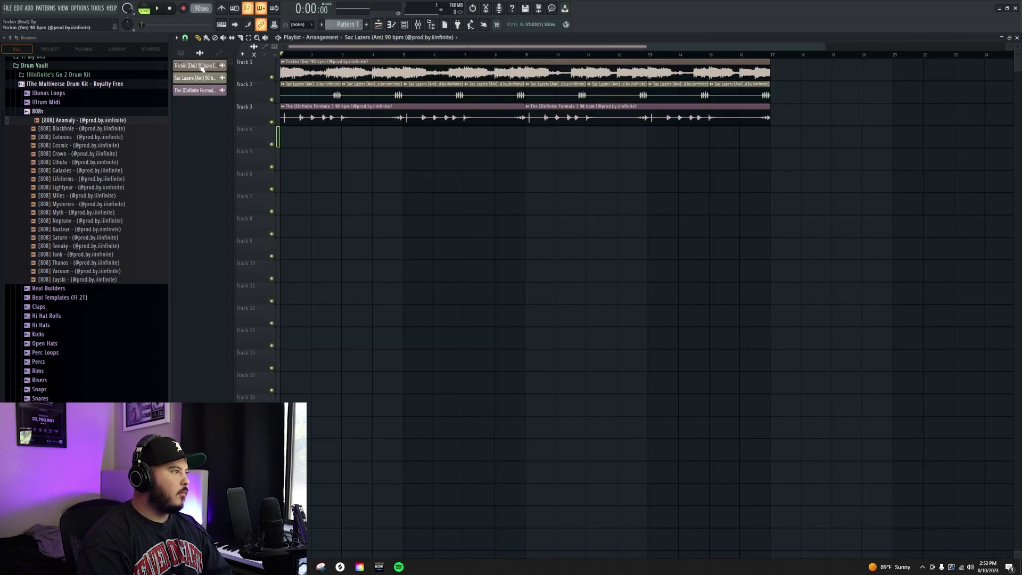
{"action": "left_click", "coordinate": [180, 52]}
{"action": "left_click_drag", "start_coordinate": [194, 66], "coordinate": [288, 139]}
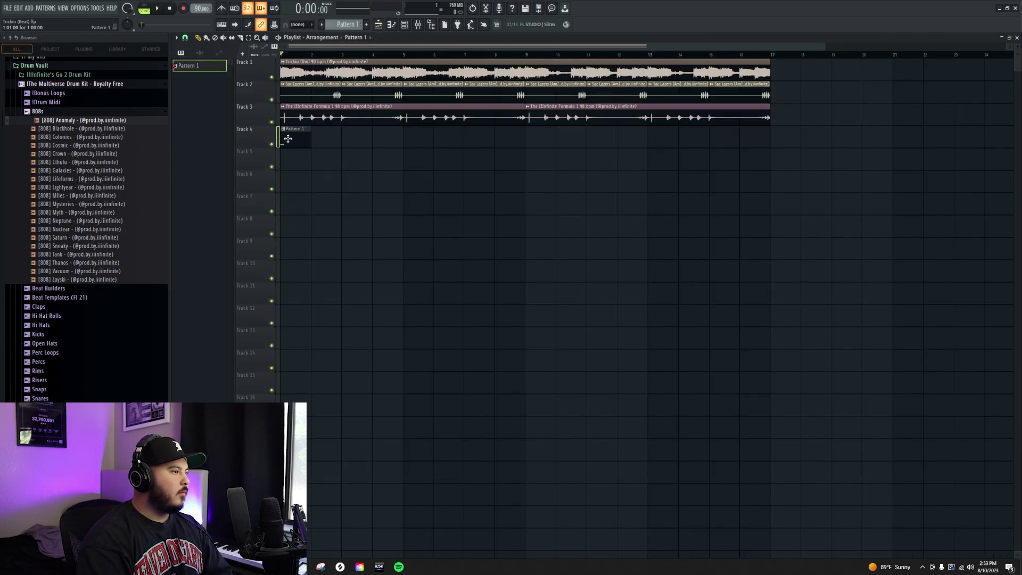
{"action": "double_click", "coordinate": [292, 139]}
Play the arrangement with the mixer and Channel rack open to check the Trickin track's level against the 808
{"action": "key", "text": "space"}
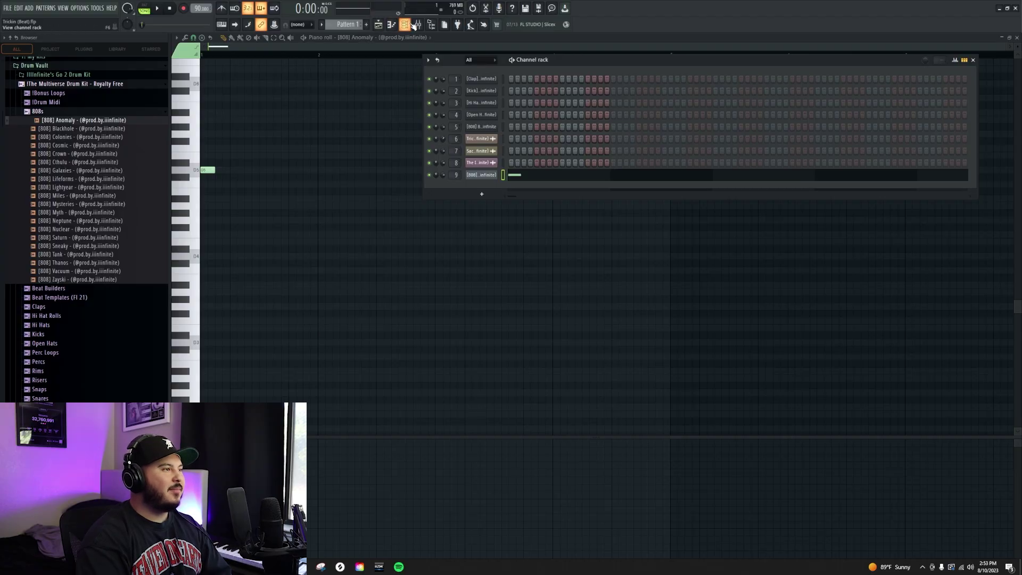
{"action": "left_click", "coordinate": [417, 25]}
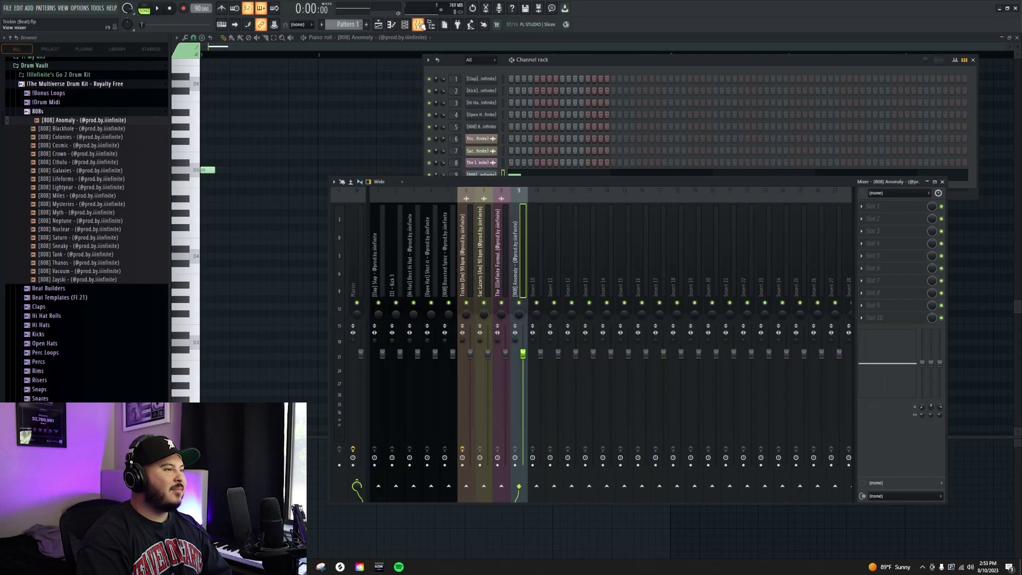
{"action": "left_click", "coordinate": [444, 137]}
{"action": "key", "text": "space"}
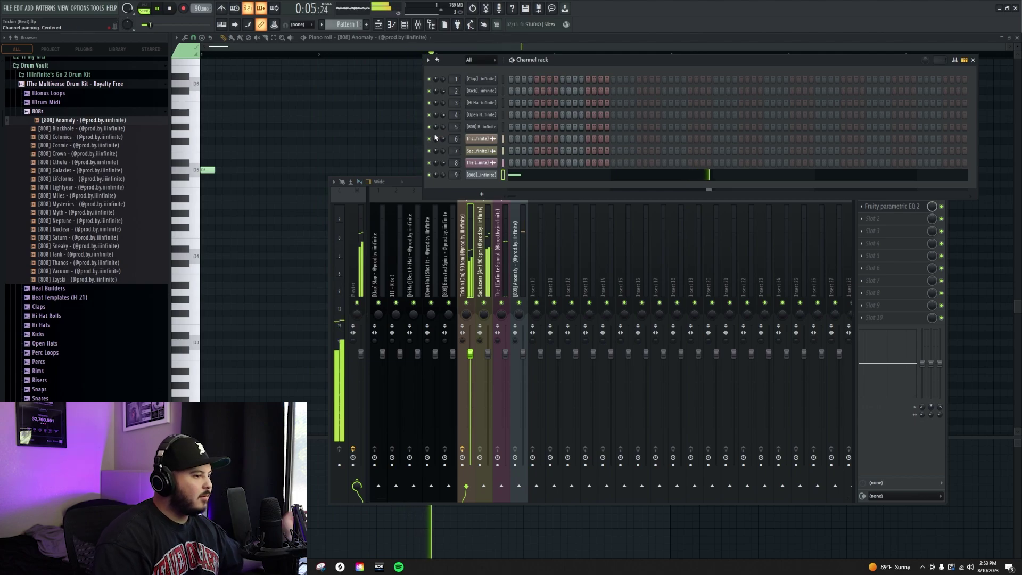
{"action": "key", "text": "space"}
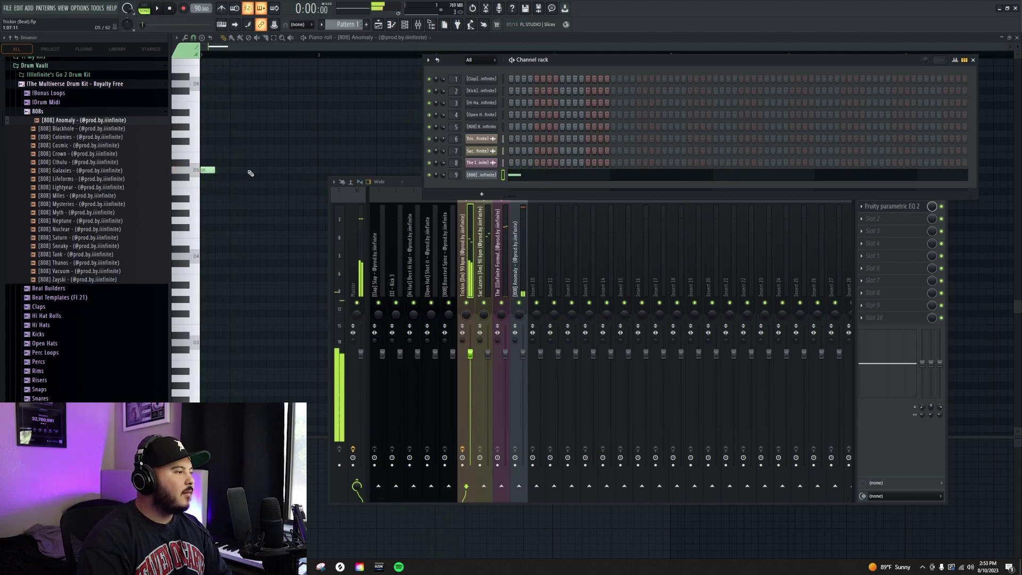
Add 808 notes on D5 at step 7 of bar 1 and steps 1 and 11 of bar 2, plus A4 at step 13
{"action": "key", "text": "space"}
{"action": "left_click", "coordinate": [246, 170]}
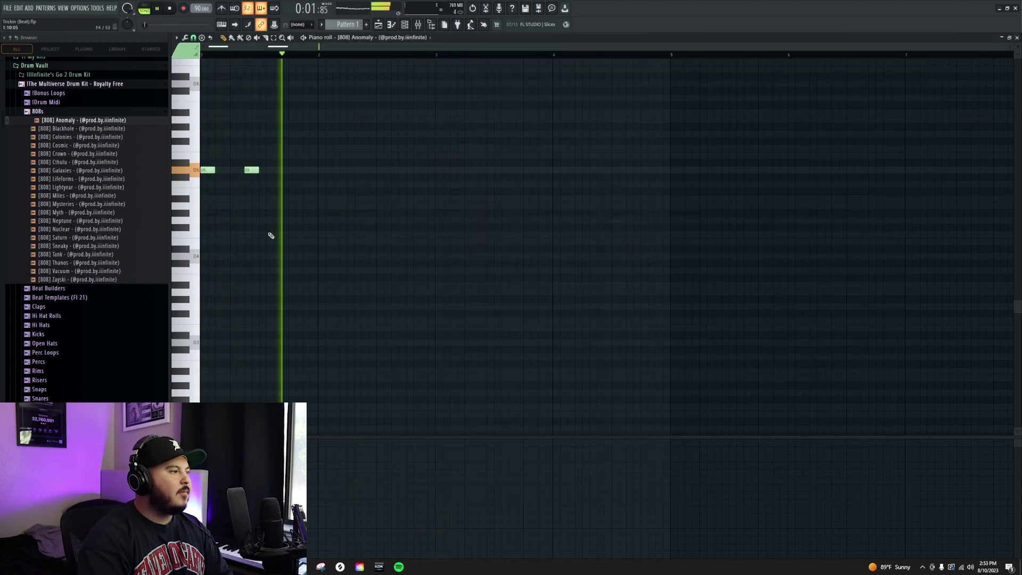
{"action": "left_click", "coordinate": [324, 170]}
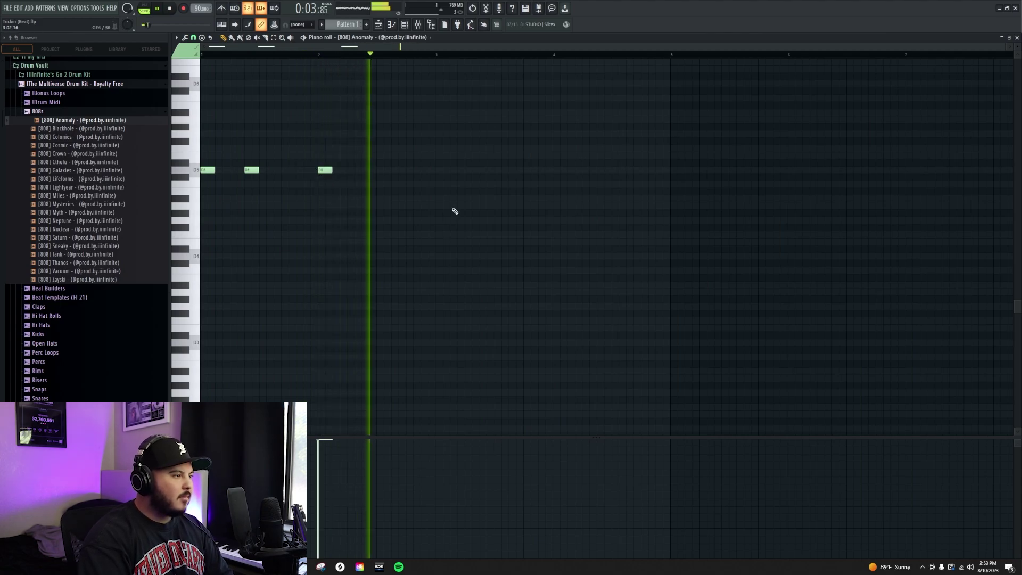
{"action": "scroll", "coordinate": [418, 169], "scroll_direction": "up", "scroll_amount": 2}
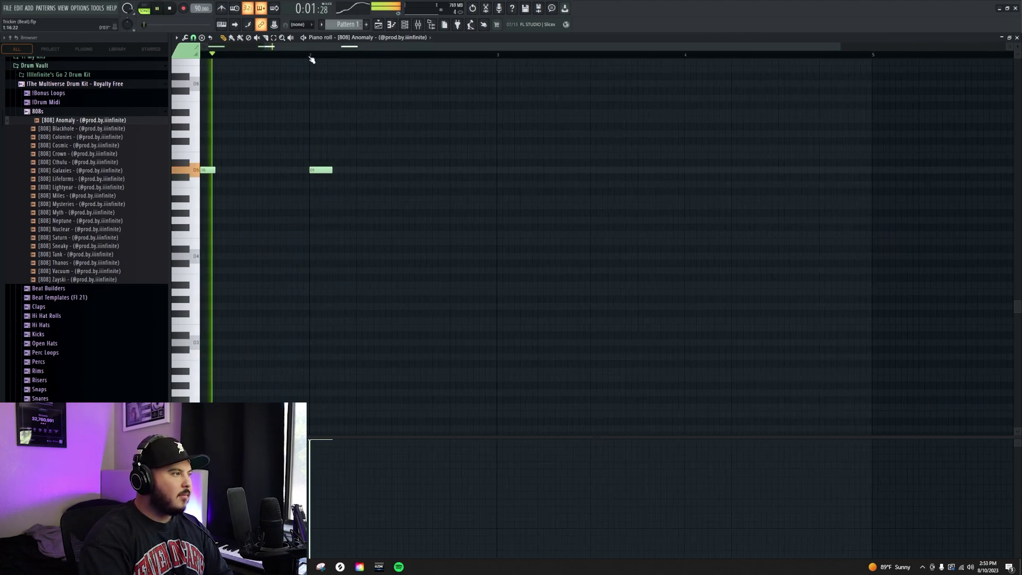
{"action": "left_click", "coordinate": [432, 169]}
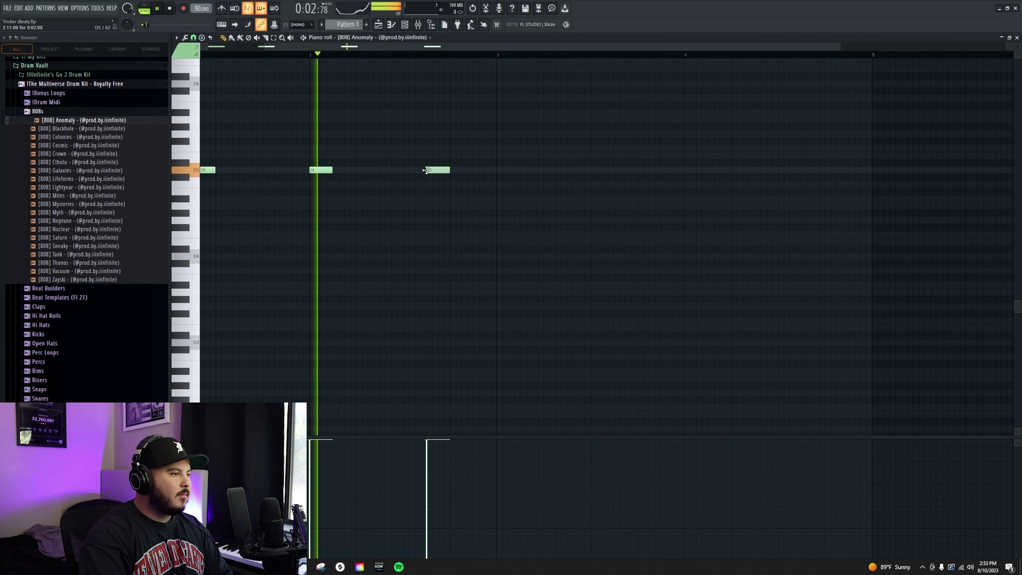
{"action": "left_click", "coordinate": [456, 199]}
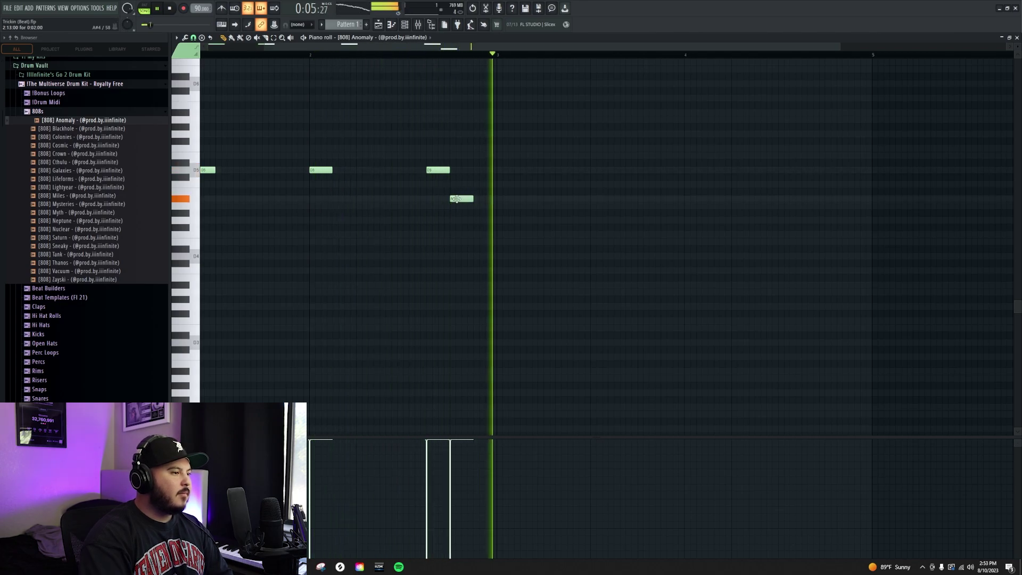
{"action": "left_click_drag", "start_coordinate": [456, 199], "coordinate": [456, 205]}
{"action": "key", "text": "space"}
Add a D5 note above the A4, lengthen both to the start of bar 3, and make the A4 a slide note
{"action": "left_click", "coordinate": [461, 170]}
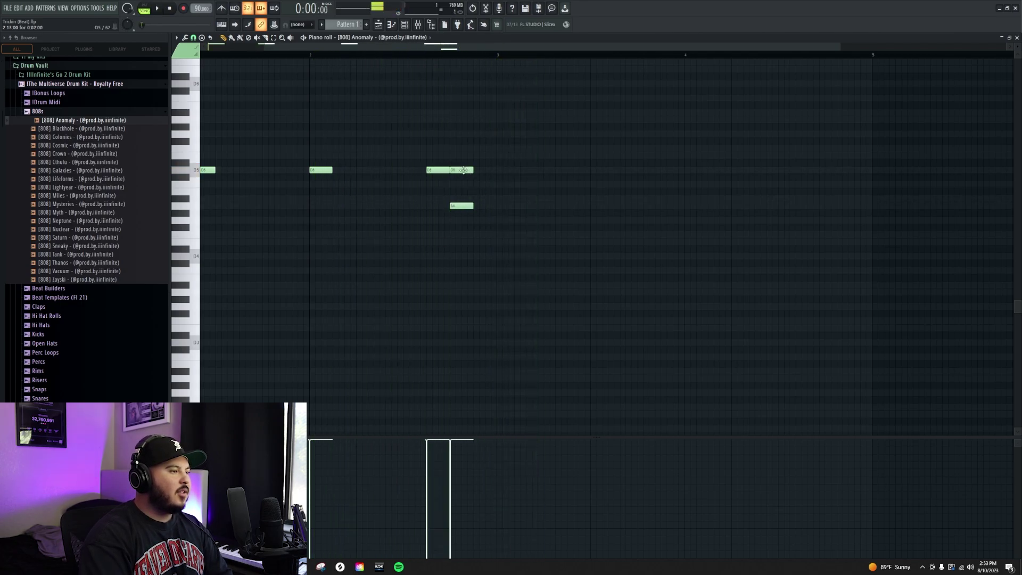
{"action": "left_click_drag", "start_coordinate": [463, 170], "coordinate": [473, 218]}
{"action": "left_click", "coordinate": [507, 209]}
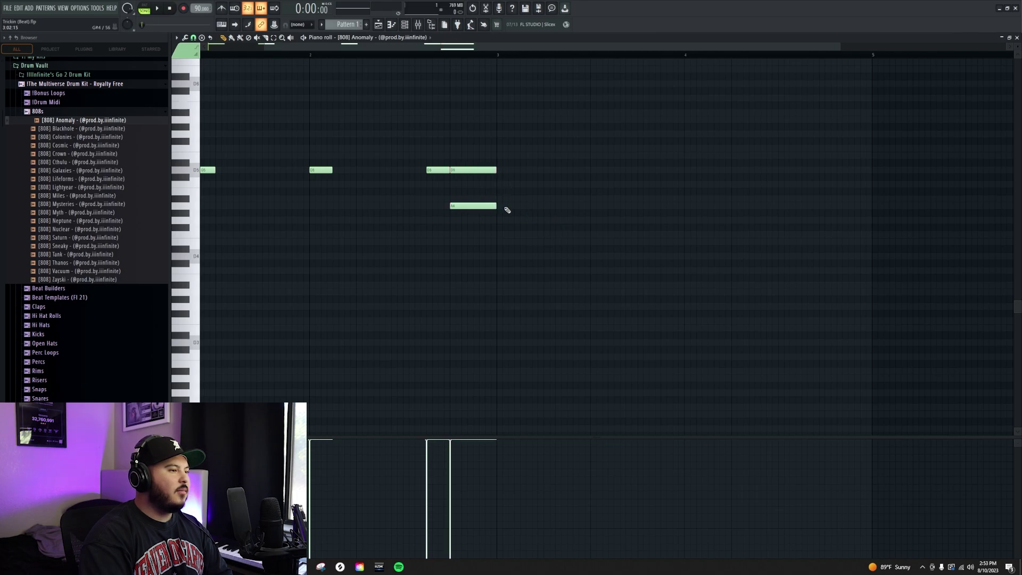
{"action": "double_click", "coordinate": [477, 207]}
{"action": "left_click", "coordinate": [553, 328]}
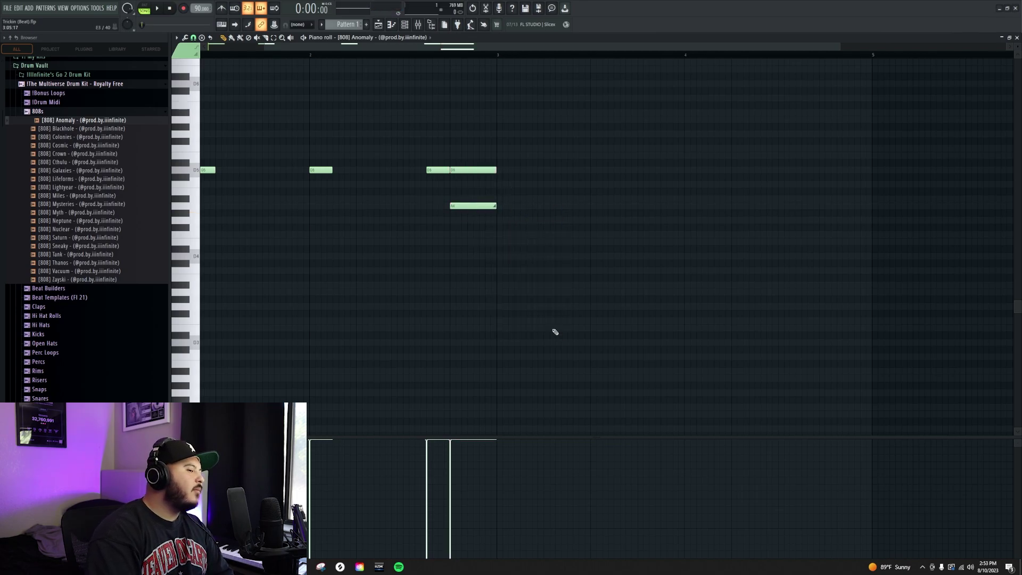
{"action": "scroll", "coordinate": [557, 251], "scroll_direction": "down", "scroll_amount": 2}
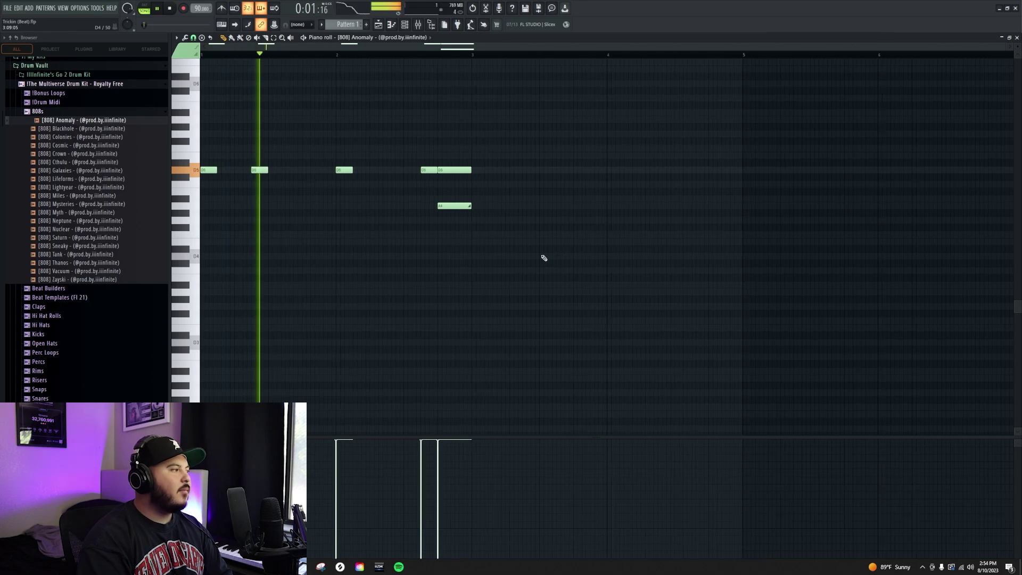
{"action": "key", "text": "space"}
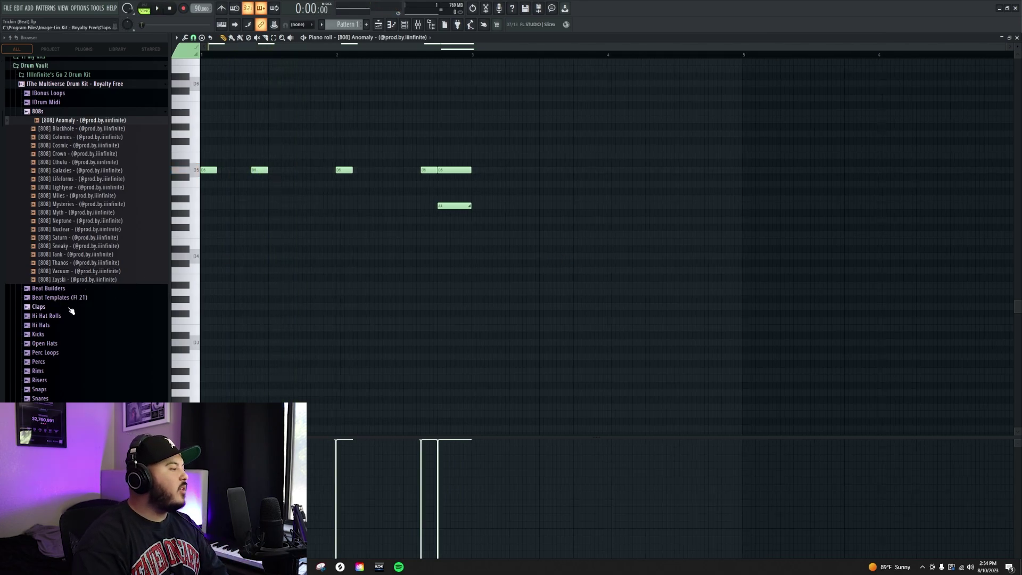
Audition samples in the Hi Hat Rolls folder and open EBK Roll 2.0 90 bpm in a new channel
{"action": "scroll", "coordinate": [63, 290], "scroll_direction": "down", "scroll_amount": 2}
{"action": "left_click", "coordinate": [53, 265]}
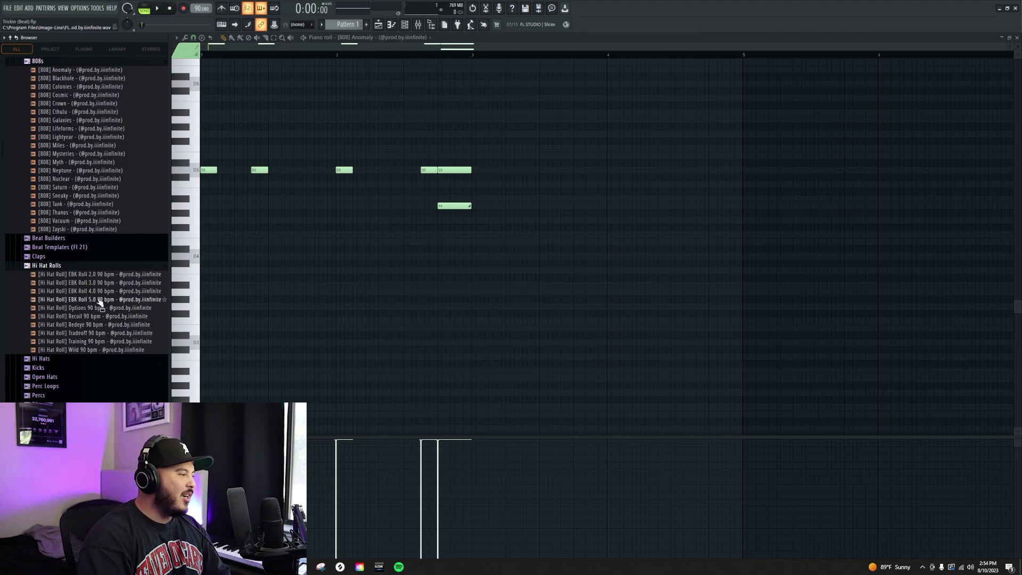
{"action": "left_click", "coordinate": [96, 324]}
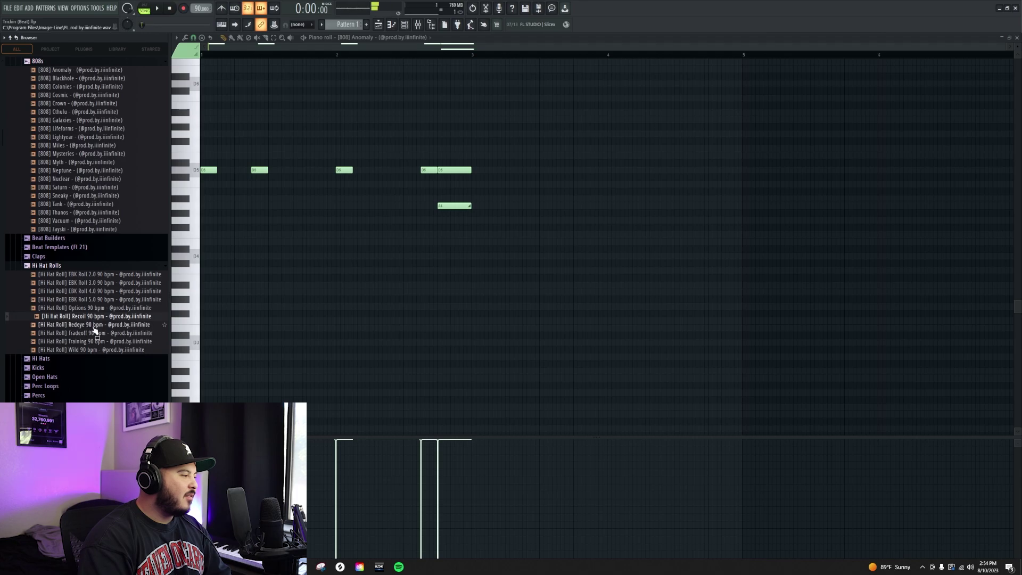
{"action": "left_click", "coordinate": [94, 341]}
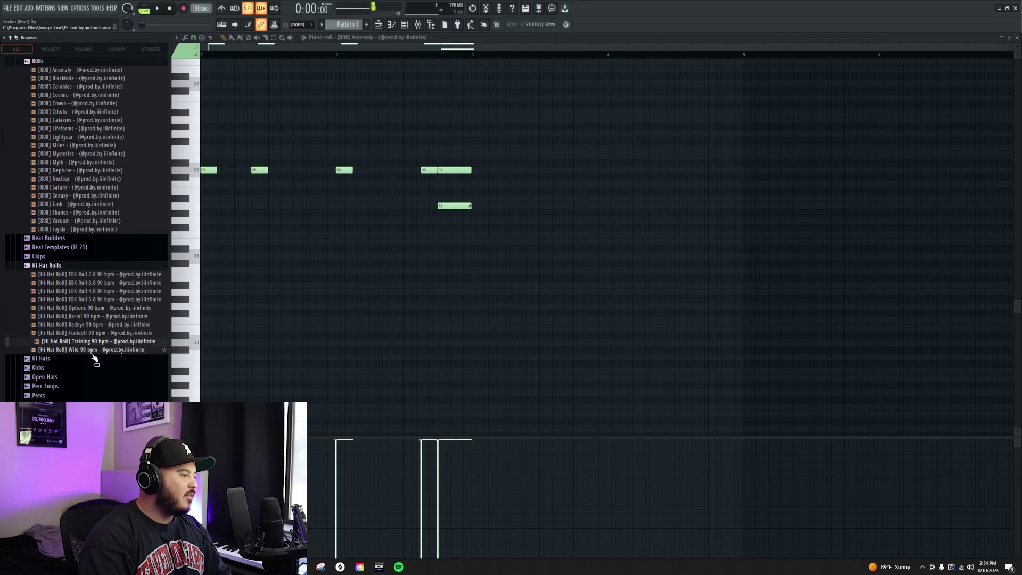
{"action": "left_click", "coordinate": [93, 350]}
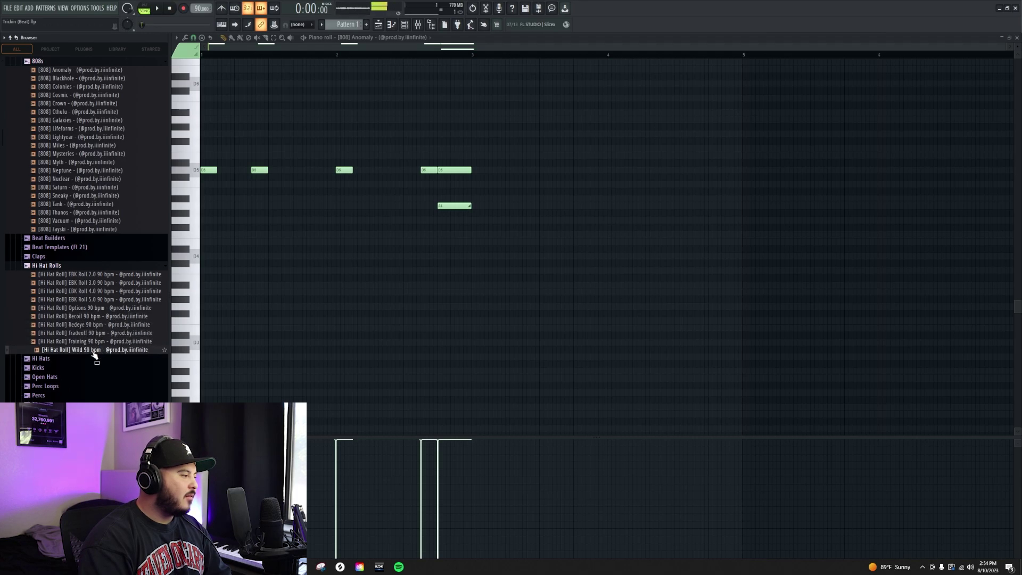
{"action": "left_click", "coordinate": [94, 275]}
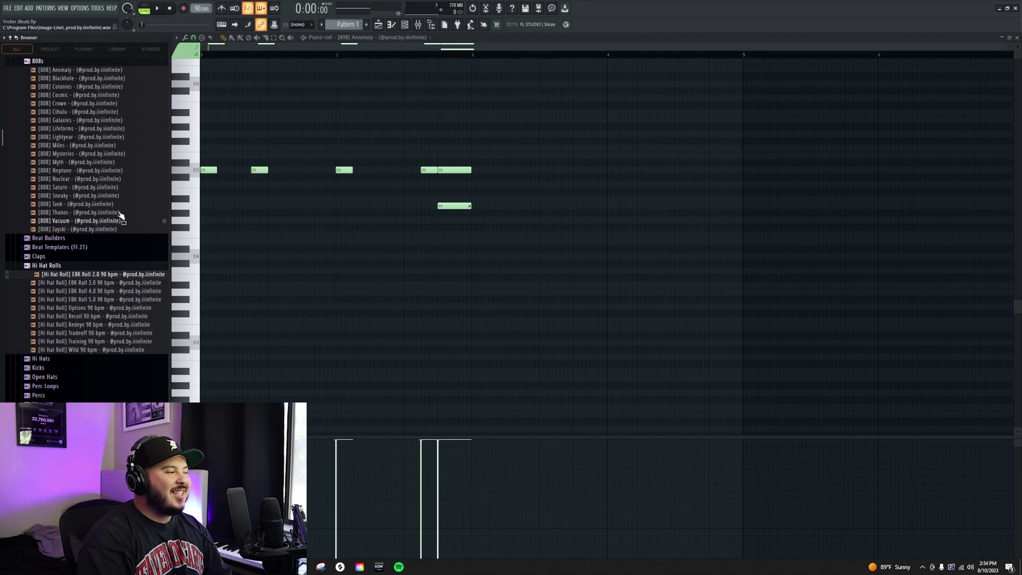
{"action": "right_click", "coordinate": [142, 274]}
{"action": "left_click", "coordinate": [156, 286]}
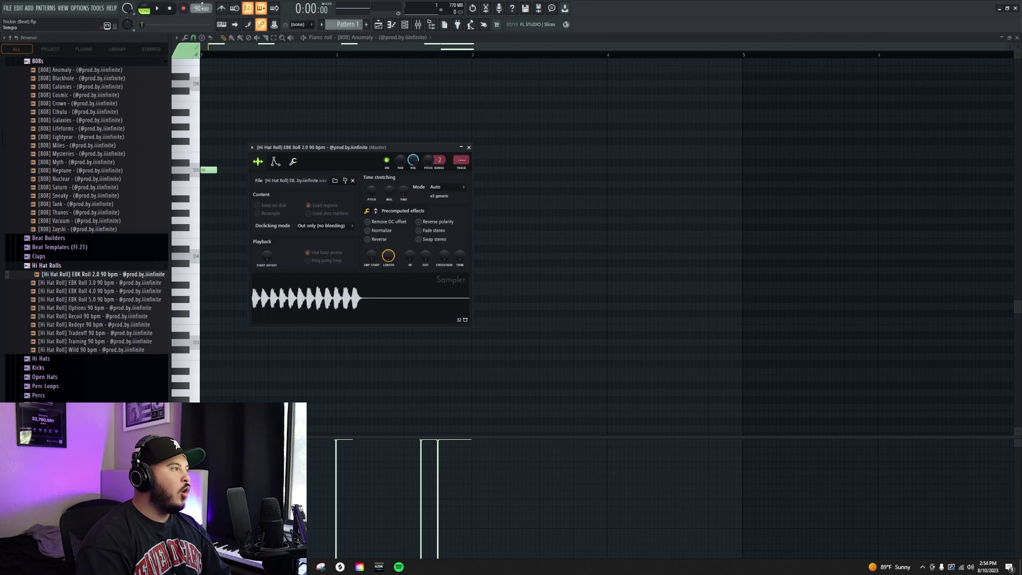
Place D5 notes for the EBK Roll 2.0 channel at step 9 of bars 2 and 4 in the Piano roll
{"action": "left_click", "coordinate": [405, 25]}
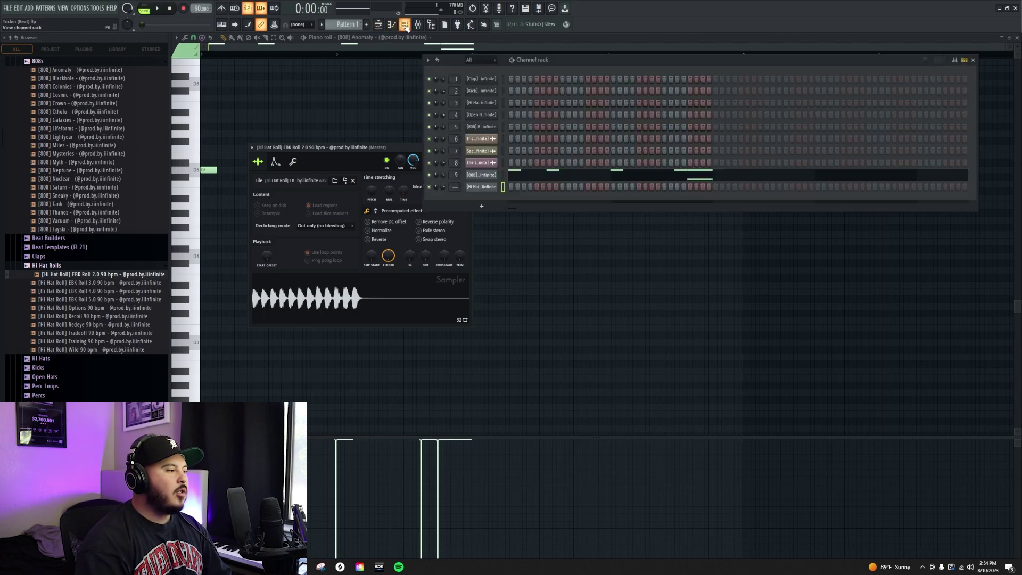
{"action": "right_click", "coordinate": [497, 187]}
{"action": "left_click", "coordinate": [514, 188]}
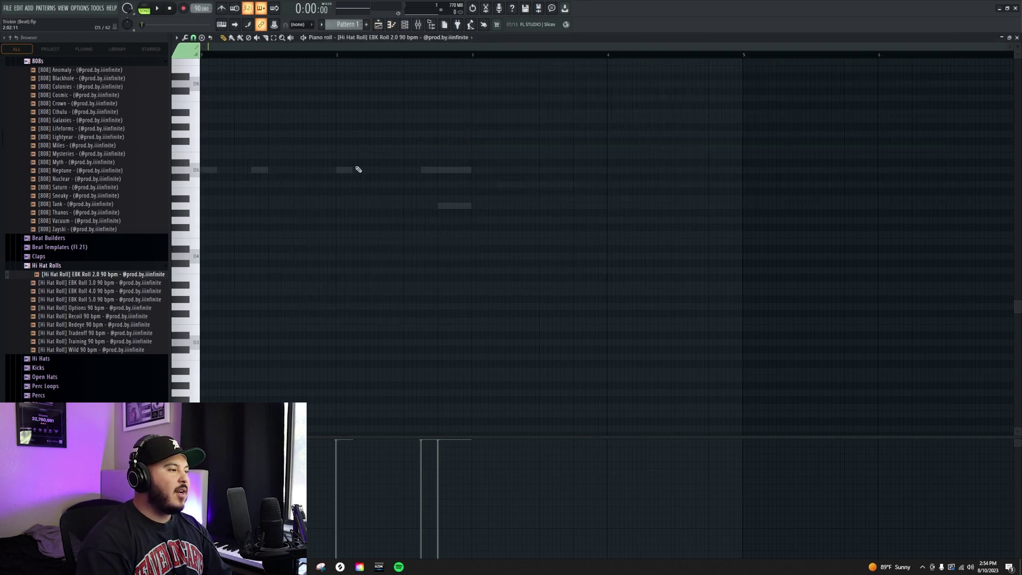
{"action": "key", "text": "space"}
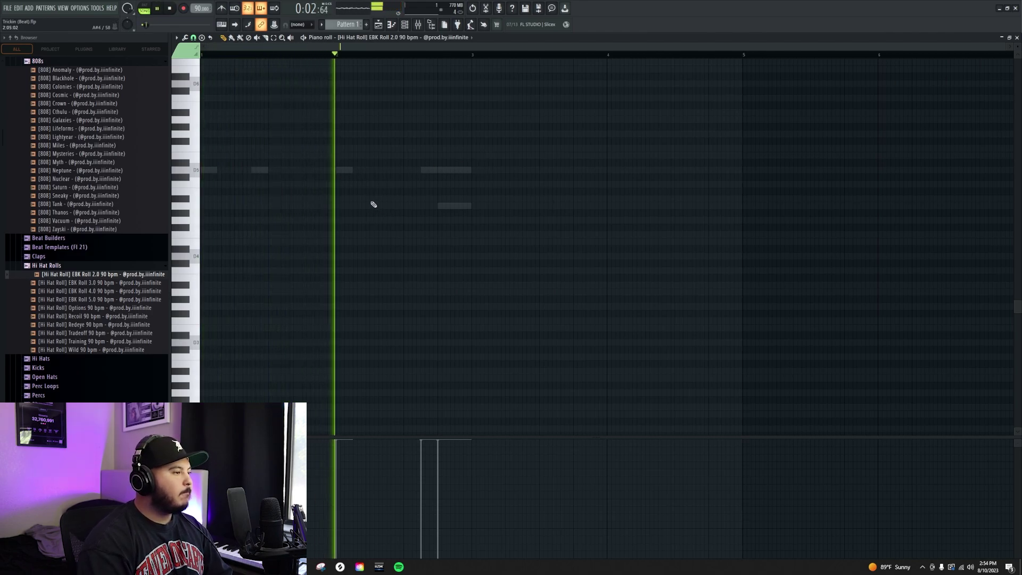
{"action": "left_click", "coordinate": [406, 171]}
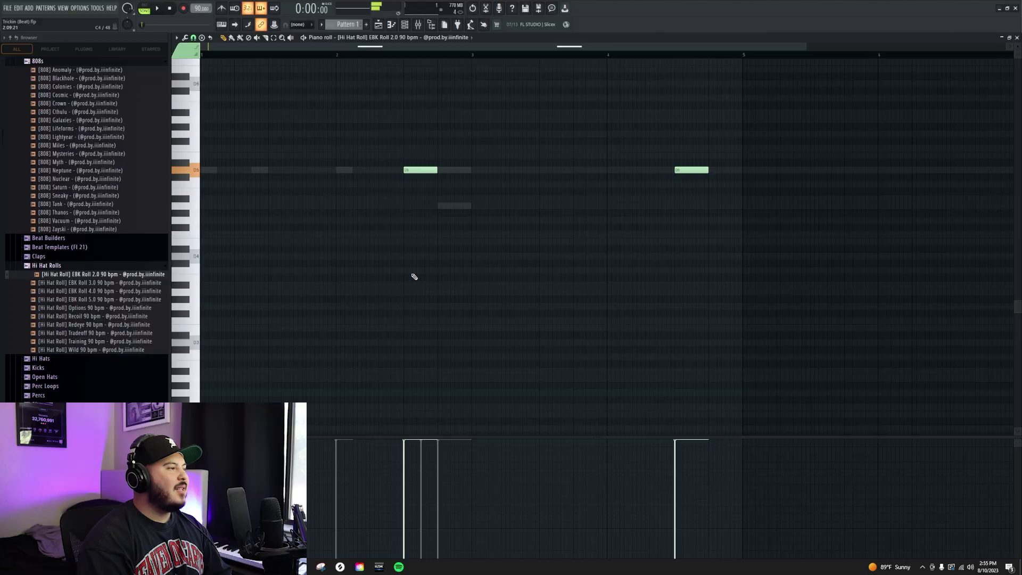
Transpose both hi-hat roll notes down two semitones to C5 and move the playback position to the first one
{"action": "key", "text": "shift+Down"}
{"action": "key", "text": "shift+Down"}
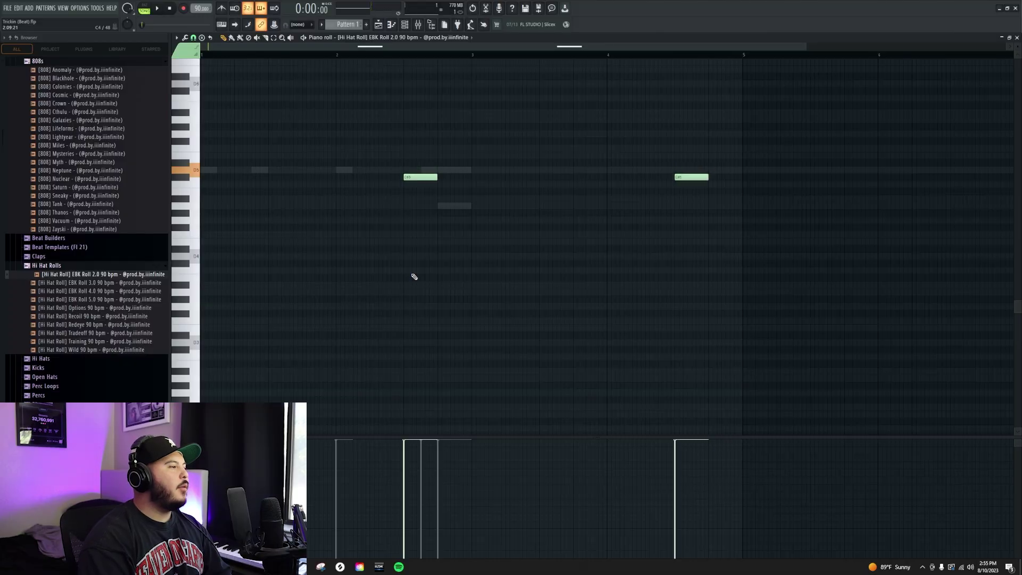
{"action": "left_click", "coordinate": [403, 56]}
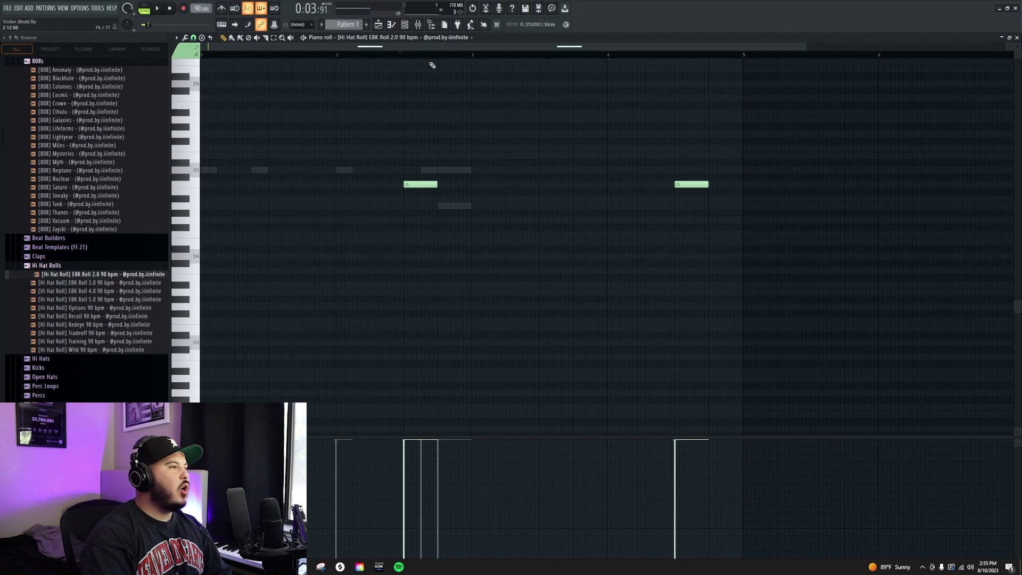
Switch the Piano roll to the 808 Anomaly channel, duplicate its two-bar pattern, and delete the copied notes at the end of bar 4
{"action": "left_click", "coordinate": [396, 37]}
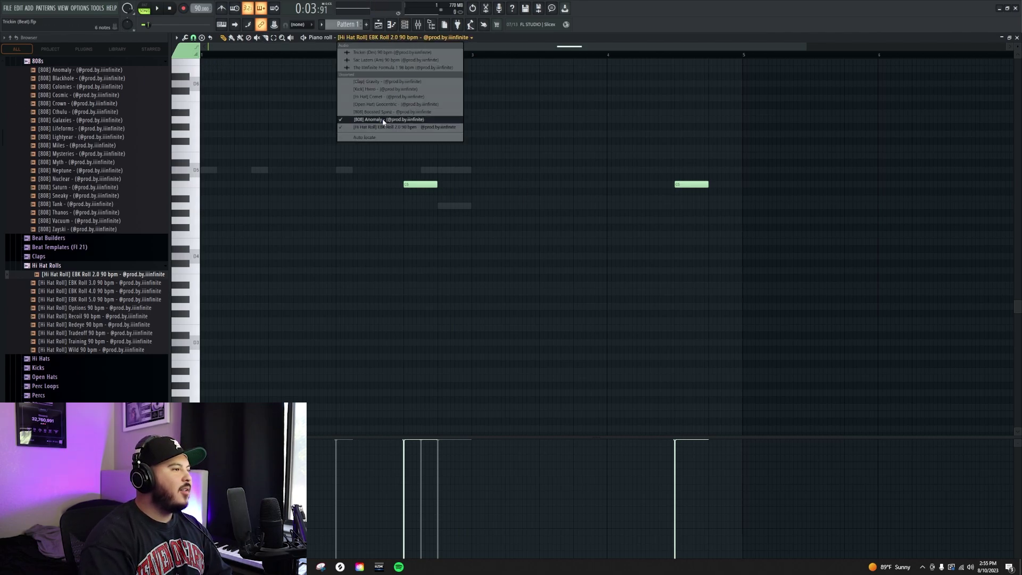
{"action": "left_click", "coordinate": [385, 122]}
{"action": "key", "text": "ctrl+b"}
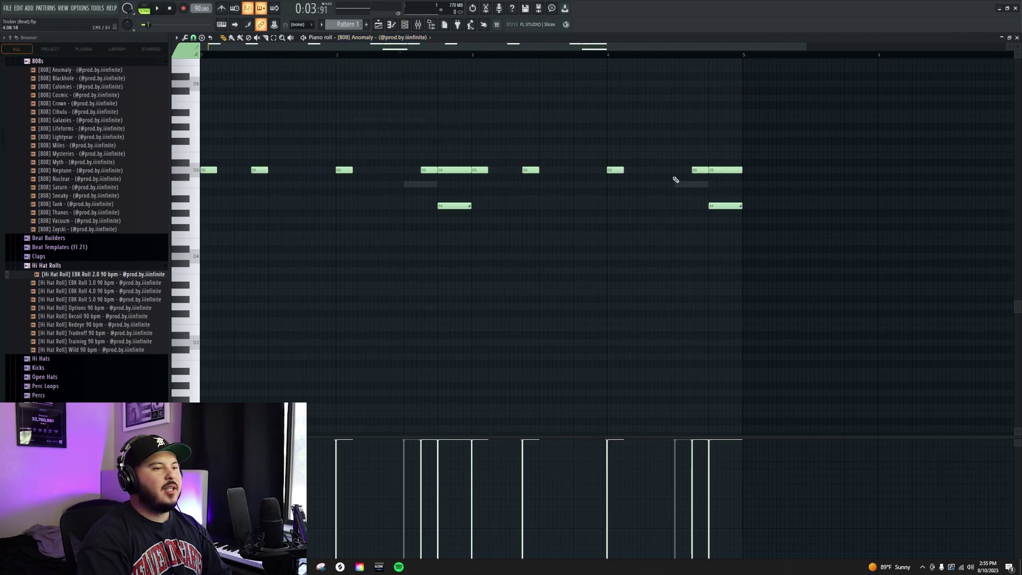
{"action": "right_click", "coordinate": [695, 169]}
{"action": "right_click", "coordinate": [722, 170]}
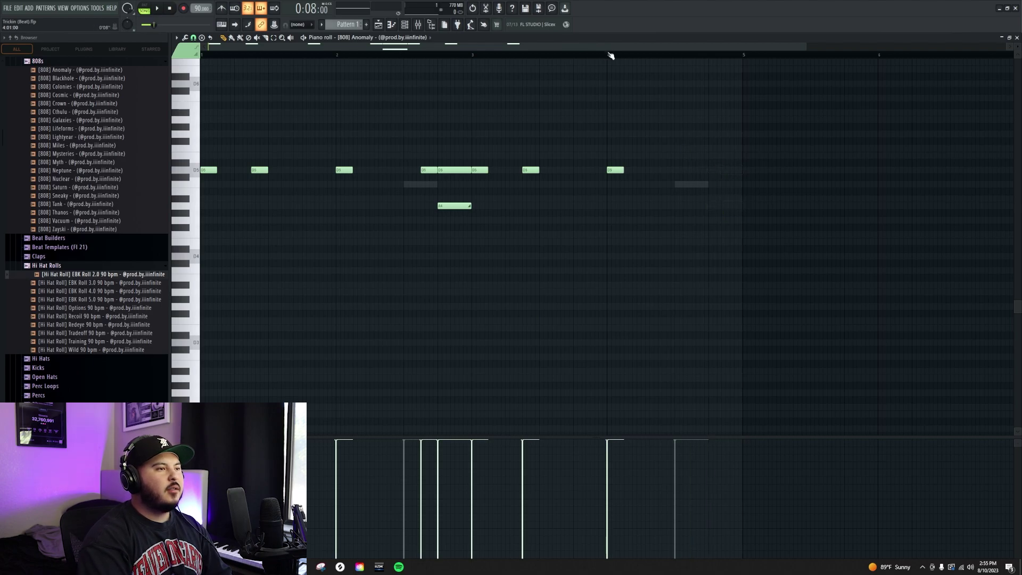
Loop bar 4 and add a four-step D5 note for the 808 Anomaly at step 9 of that bar
{"action": "key", "text": "space"}
{"action": "scroll", "coordinate": [795, 200], "scroll_direction": "up", "scroll_amount": 3}
{"action": "scroll", "coordinate": [701, 198], "scroll_direction": "up", "scroll_amount": 1}
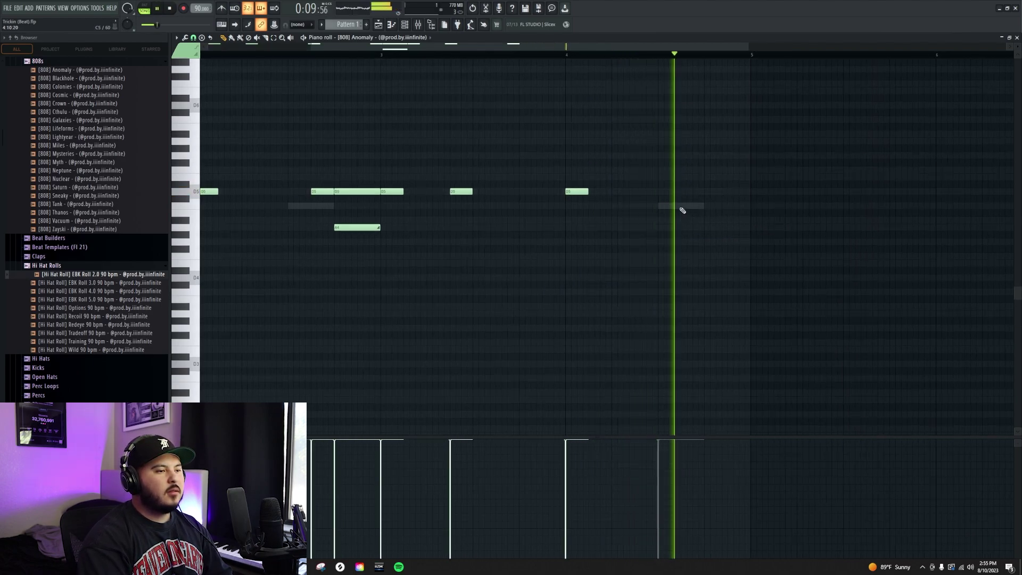
{"action": "left_click", "coordinate": [665, 192]}
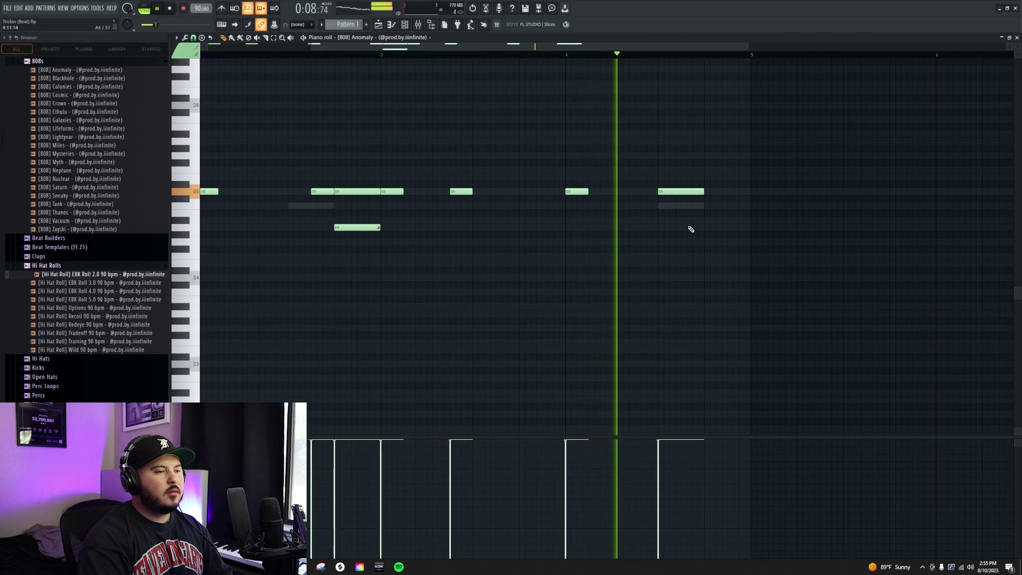
{"action": "key", "text": "space"}
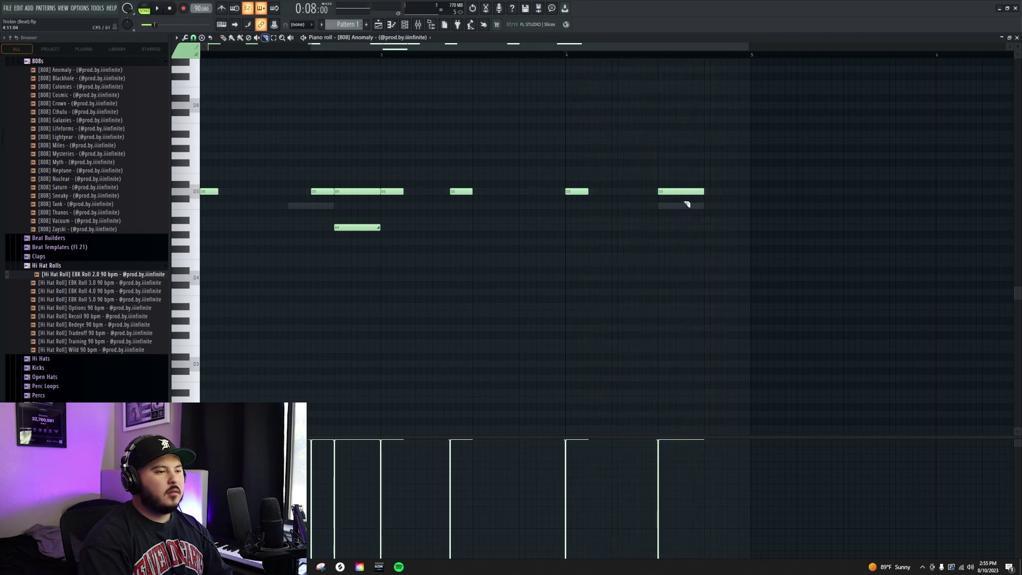
Slice the new D5 note in half, duplicate both pieces to fill the rest of bar 4, and play the pattern from the start
{"action": "left_click_drag", "start_coordinate": [682, 193], "coordinate": [668, 160]}
{"action": "key", "text": "ctrl+b"}
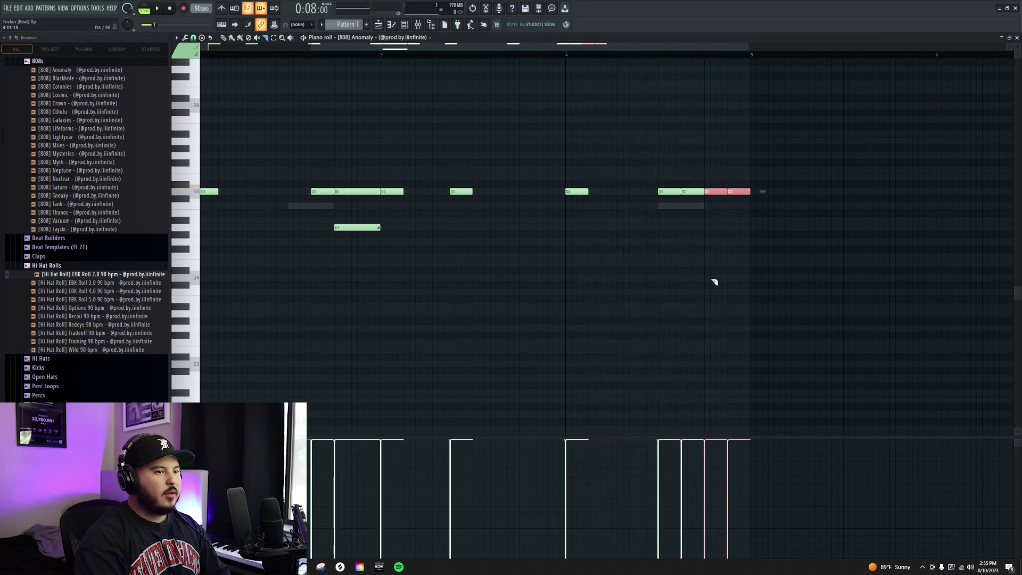
{"action": "scroll", "coordinate": [639, 282], "scroll_direction": "down", "scroll_amount": 2}
{"action": "key", "text": "ctrl+d"}
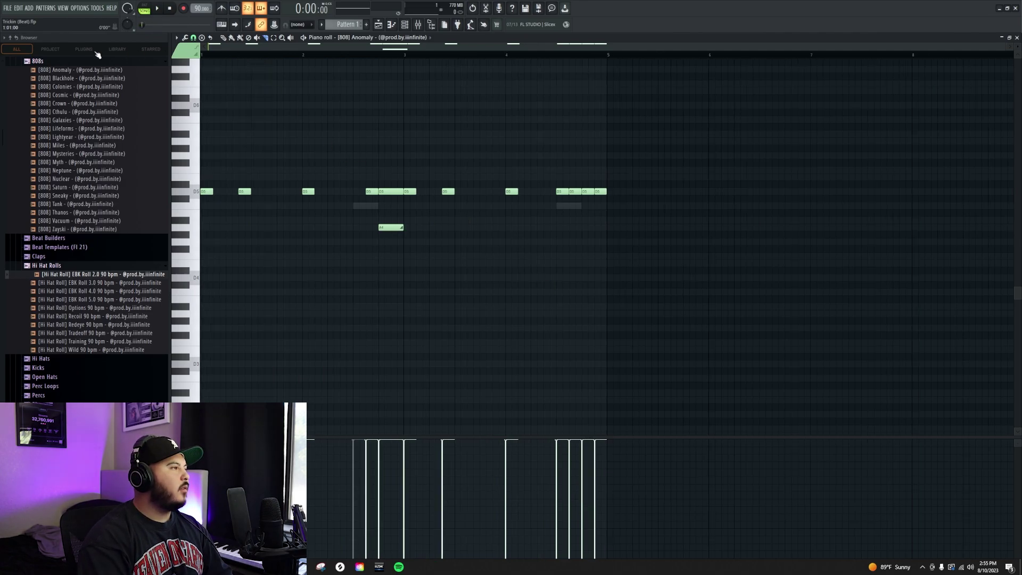
{"action": "key", "text": "space"}
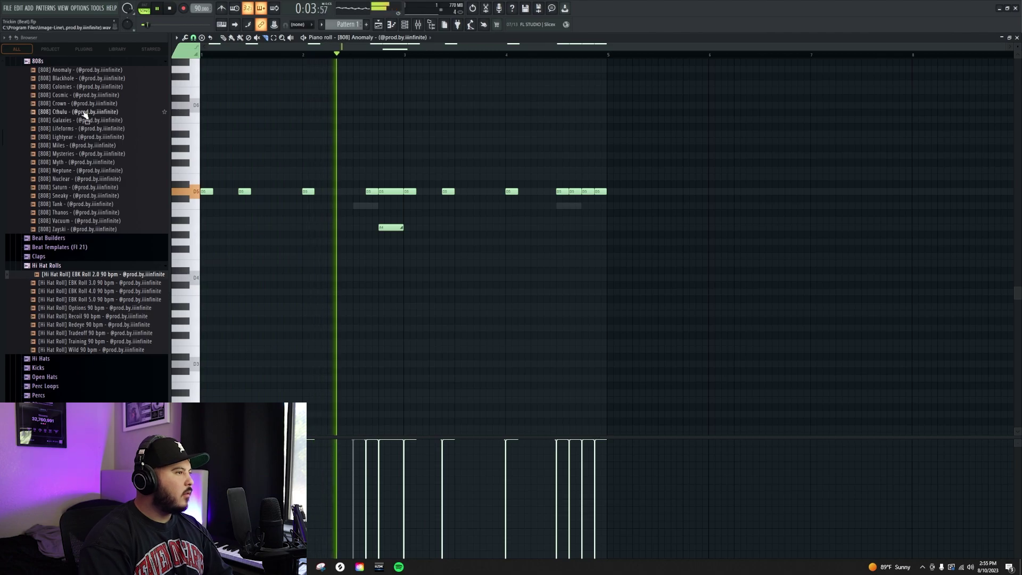
{"action": "scroll", "coordinate": [85, 115], "scroll_direction": "up", "scroll_amount": 4}
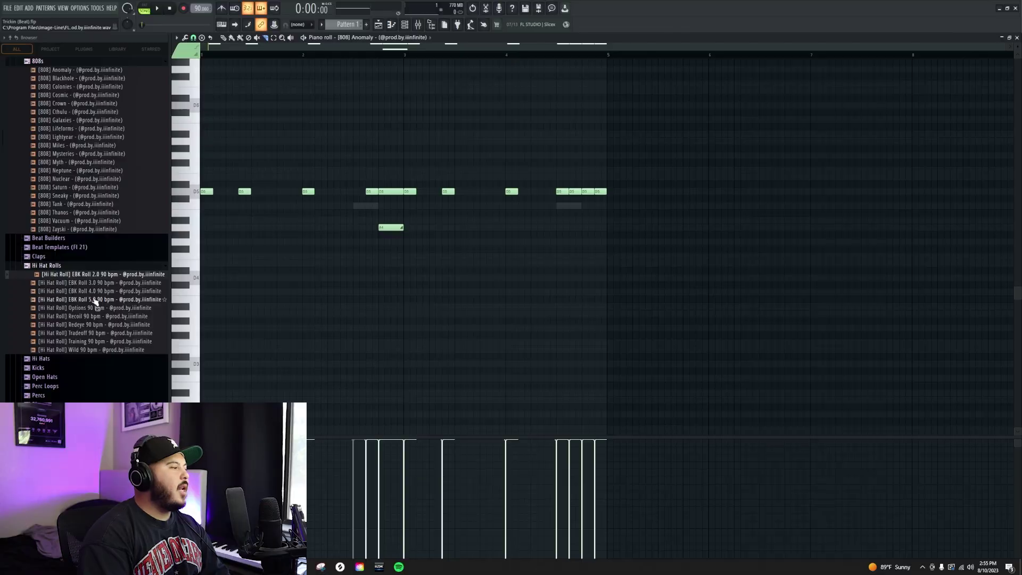
Audition samples in the Claps folder and replace the first channel's clap sample with Clap Galaxy in the Channel rack
{"action": "left_click", "coordinate": [52, 257]}
{"action": "scroll", "coordinate": [69, 272], "scroll_direction": "down", "scroll_amount": 2}
{"action": "left_click", "coordinate": [65, 248]}
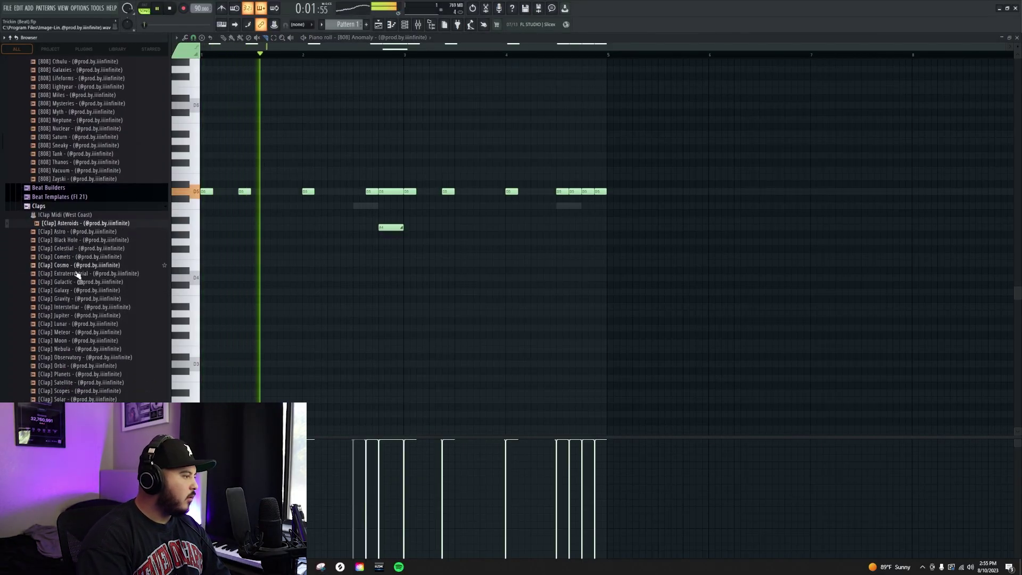
{"action": "scroll", "coordinate": [77, 274], "scroll_direction": "down", "scroll_amount": 2}
{"action": "left_click", "coordinate": [71, 240]}
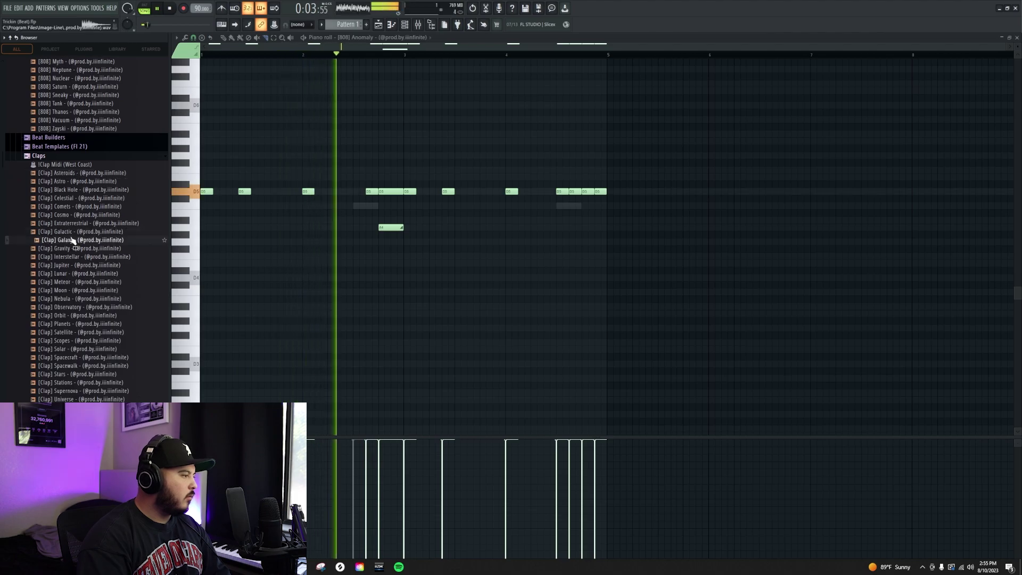
{"action": "right_click", "coordinate": [72, 240]}
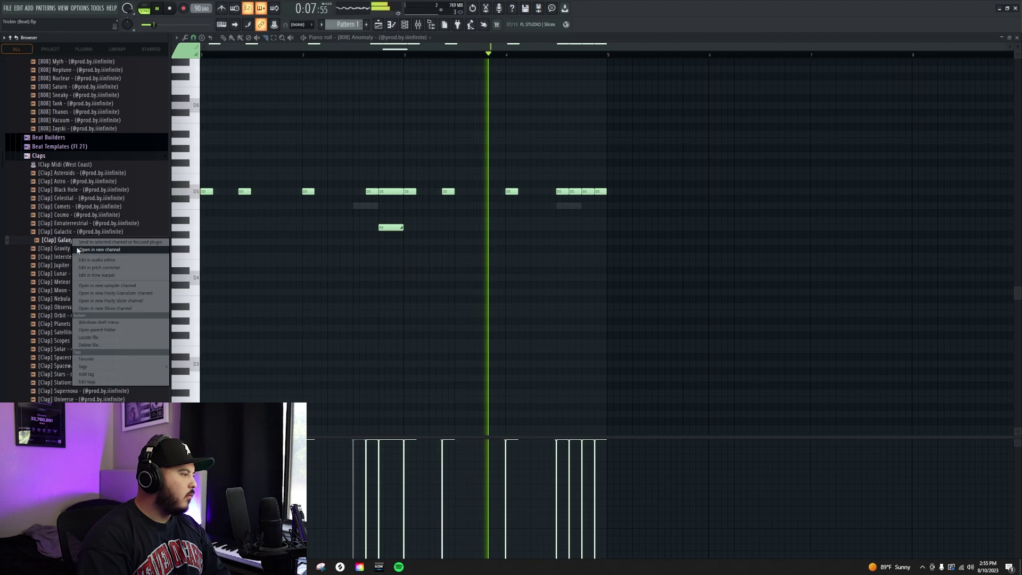
{"action": "right_click", "coordinate": [61, 242]}
{"action": "key", "text": "Escape"}
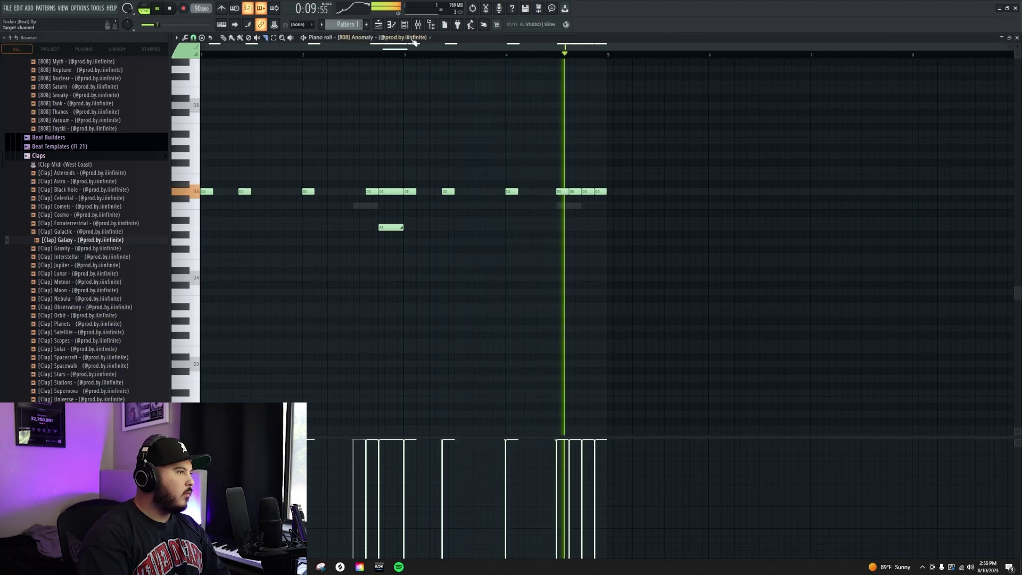
{"action": "key", "text": "F6"}
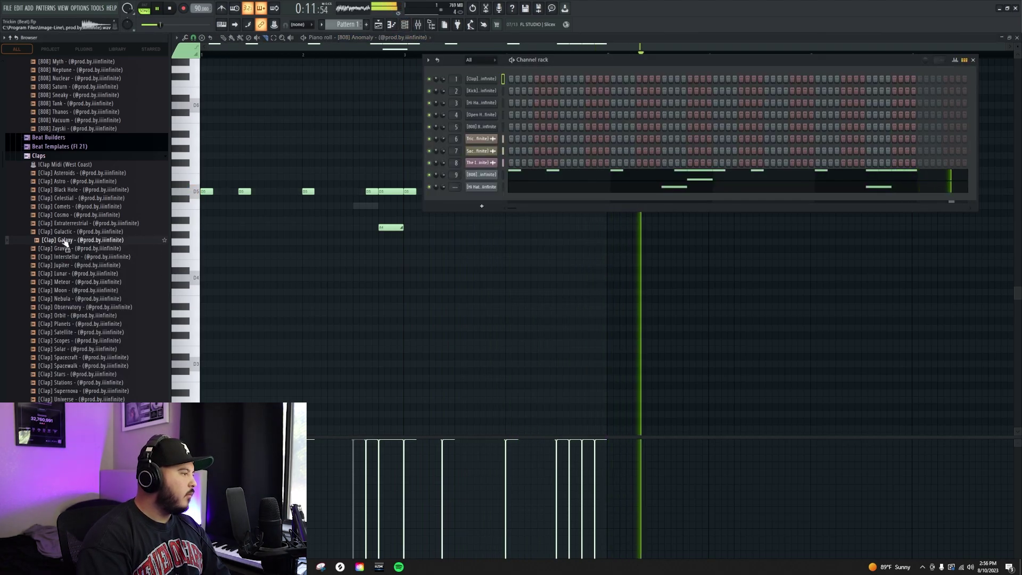
{"action": "left_click_drag", "start_coordinate": [430, 96], "coordinate": [481, 79]}
{"action": "key", "text": "F6"}
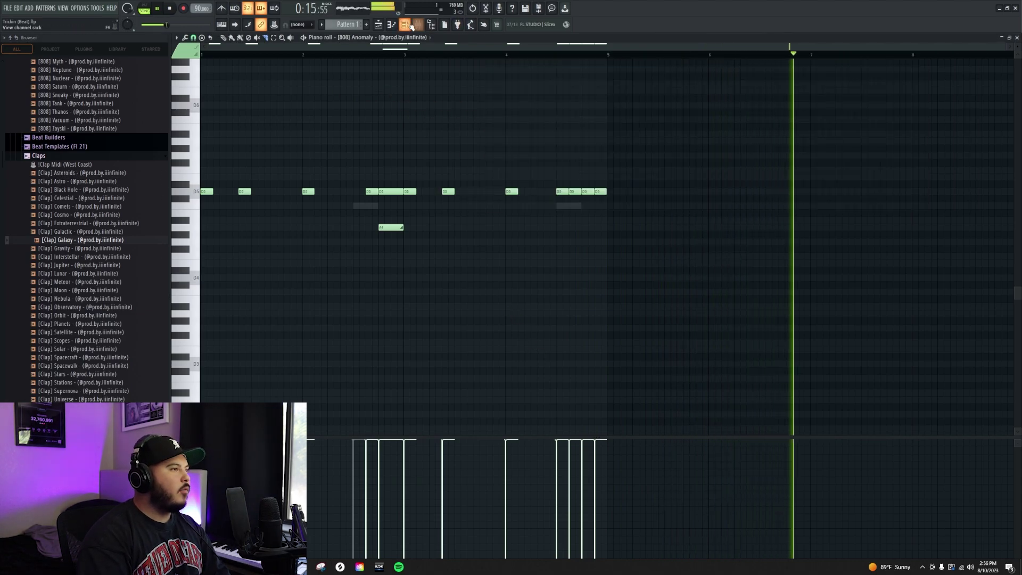
Load the Clap Midi (West Coast) file into the Clap Galaxy Piano roll and delete its notes after bar 4
{"action": "key", "text": "F6"}
{"action": "right_click", "coordinate": [467, 76]}
{"action": "left_click", "coordinate": [482, 80]}
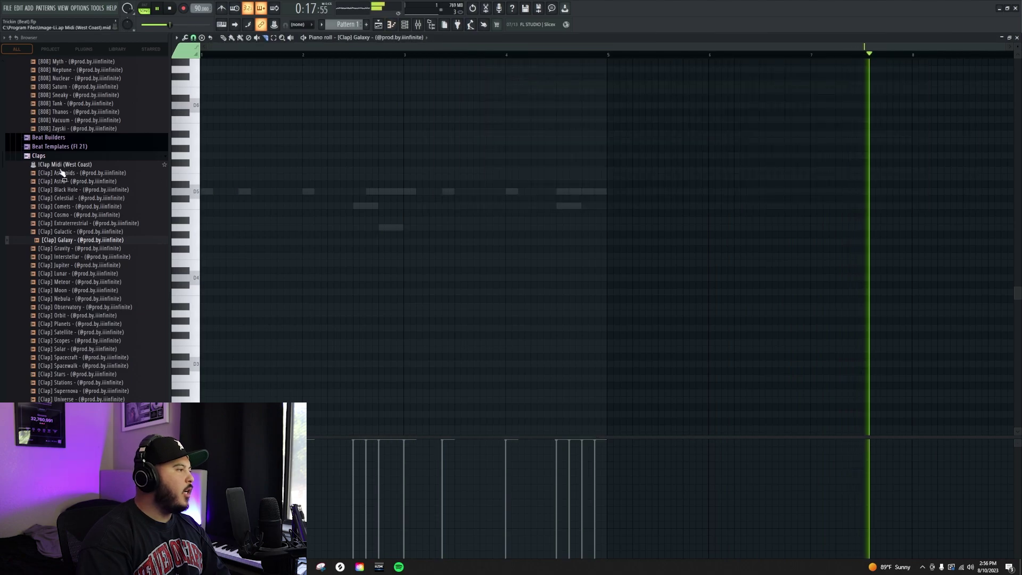
{"action": "left_click_drag", "start_coordinate": [64, 170], "coordinate": [248, 208]}
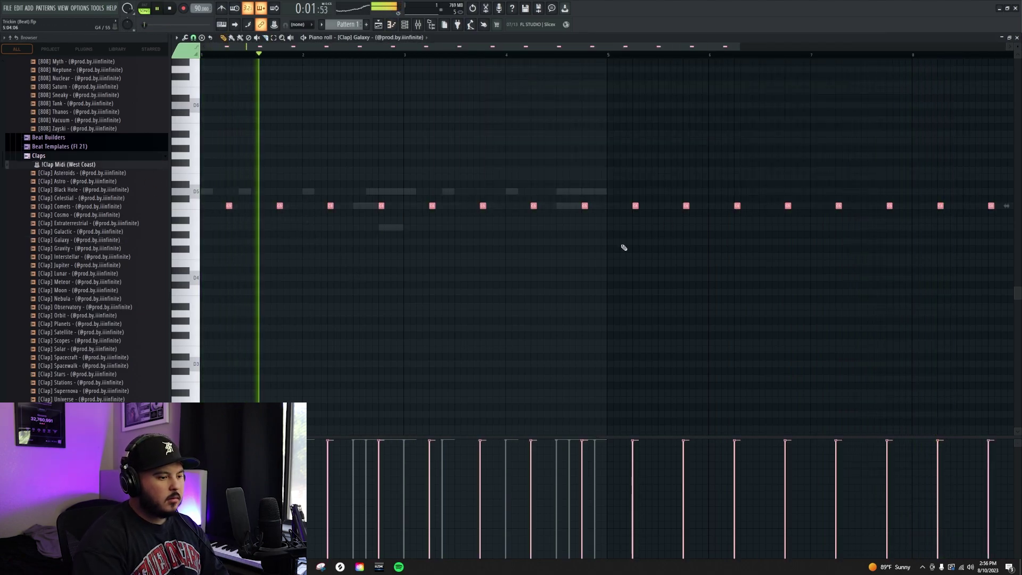
{"action": "left_click_drag", "start_coordinate": [568, 183], "coordinate": [911, 277]}
{"action": "key", "text": "Delete"}
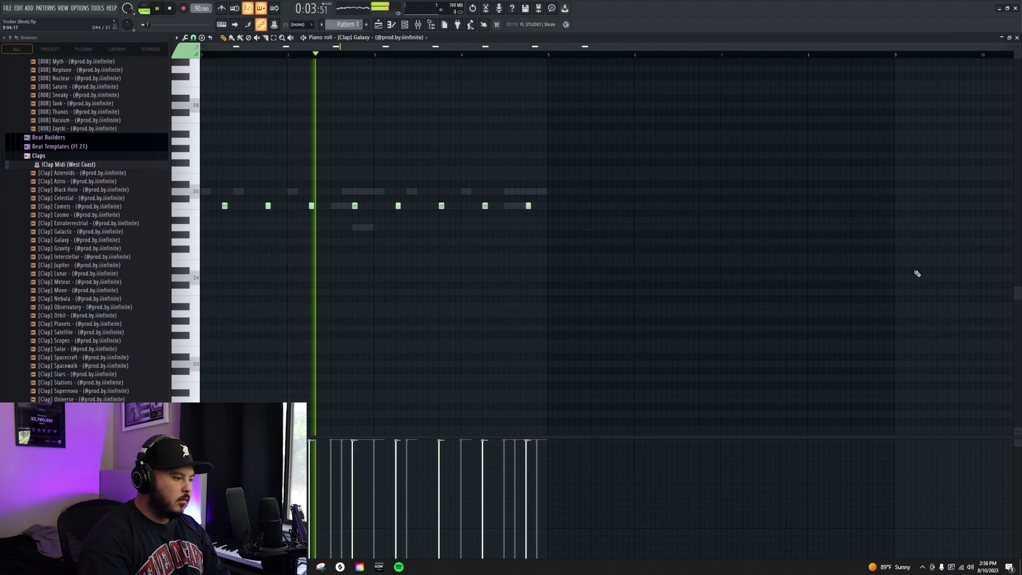
{"action": "key", "text": "alt+Tab"}
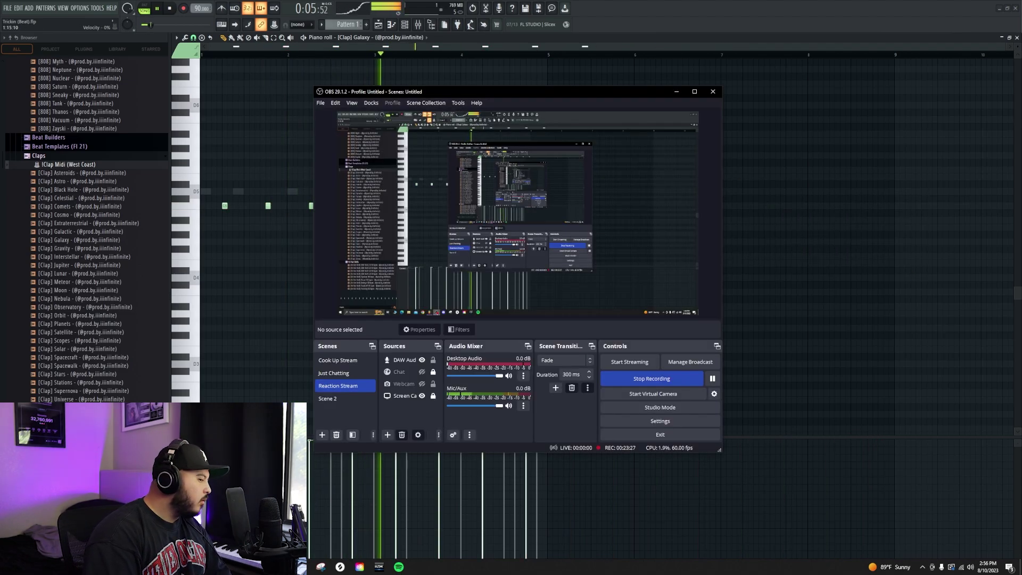
{"action": "key", "text": "alt+Tab"}
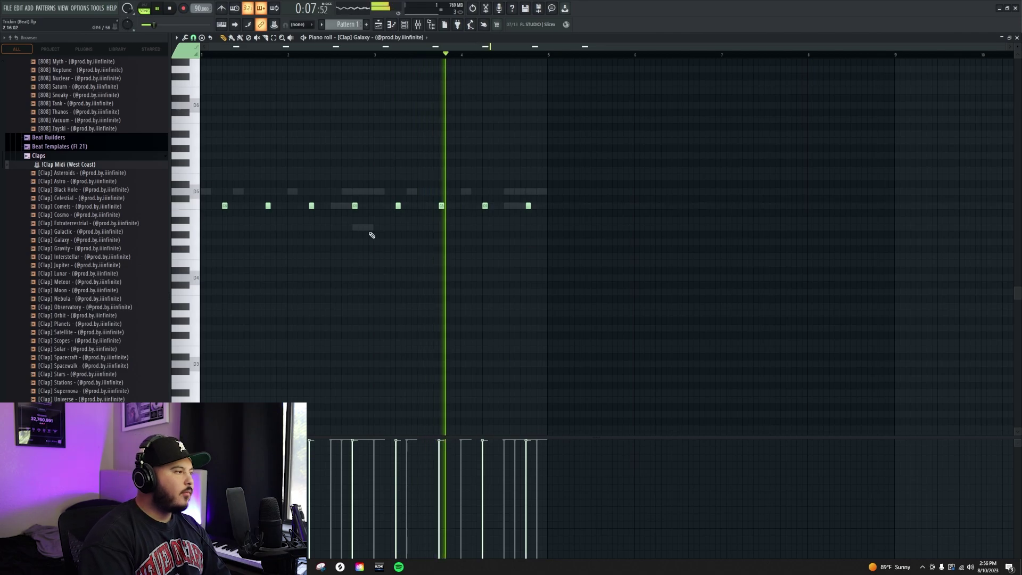
{"action": "scroll", "coordinate": [239, 267], "scroll_direction": "up", "scroll_amount": 2}
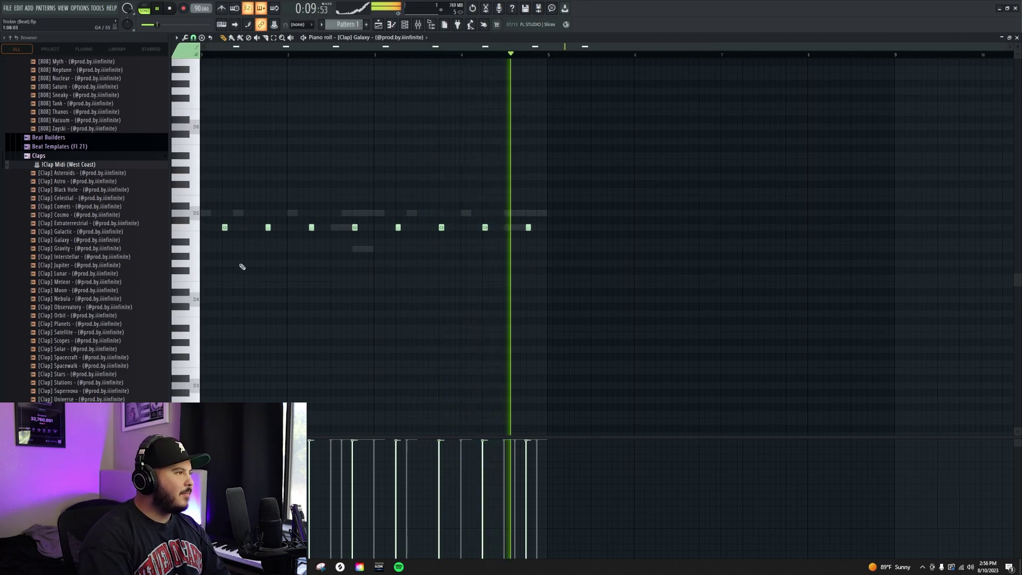
{"action": "scroll", "coordinate": [82, 220], "scroll_direction": "up", "scroll_amount": 4}
{"action": "scroll", "coordinate": [81, 220], "scroll_direction": "up", "scroll_amount": 2}
{"action": "scroll", "coordinate": [82, 219], "scroll_direction": "down", "scroll_amount": 6}
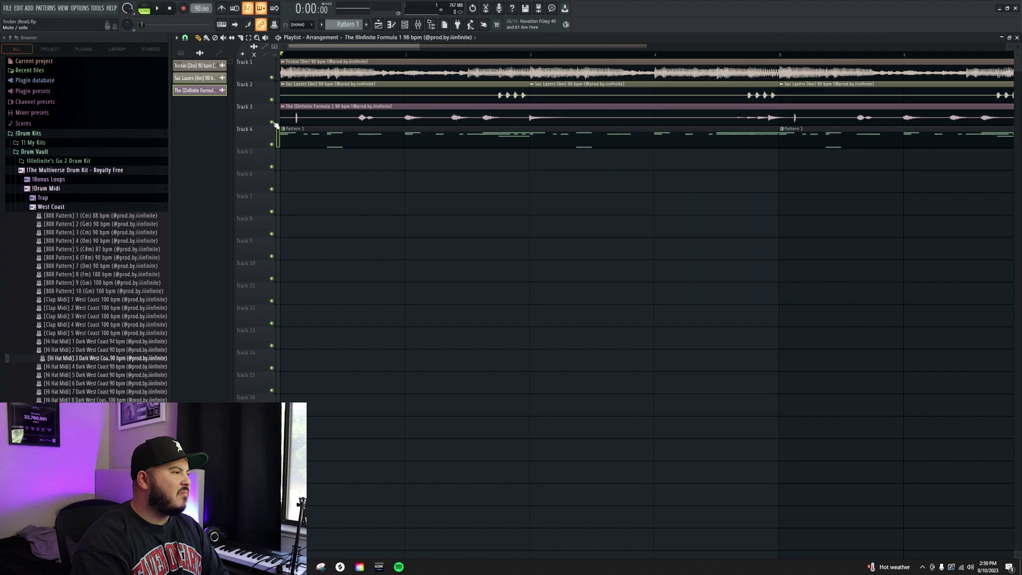
Slice the track 3 percussion loop around the second halves of bars 1 and 5, and lower those slices' gain to about -4.8 dB
{"action": "right_click", "coordinate": [273, 122]}
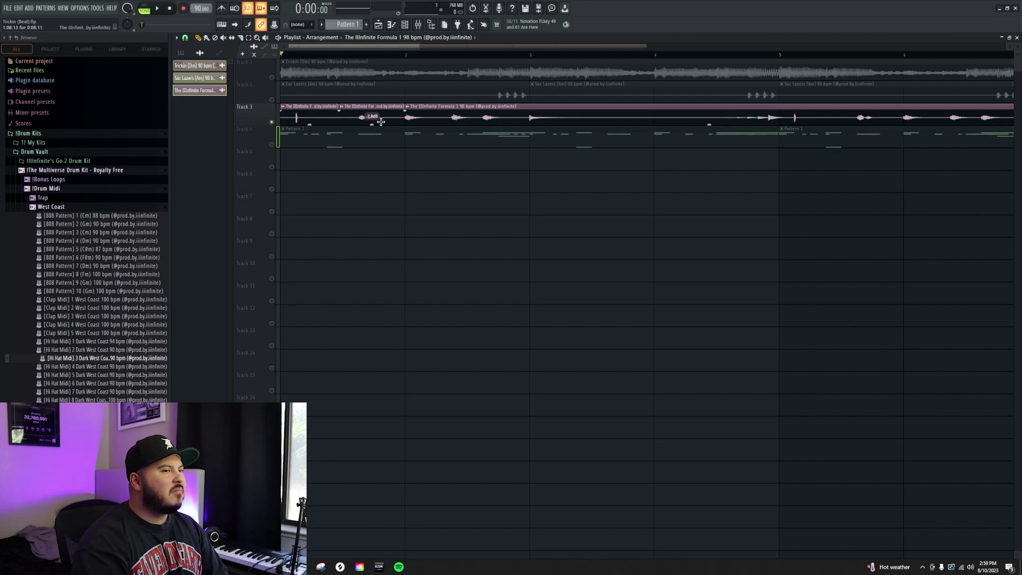
{"action": "right_click", "coordinate": [272, 122]}
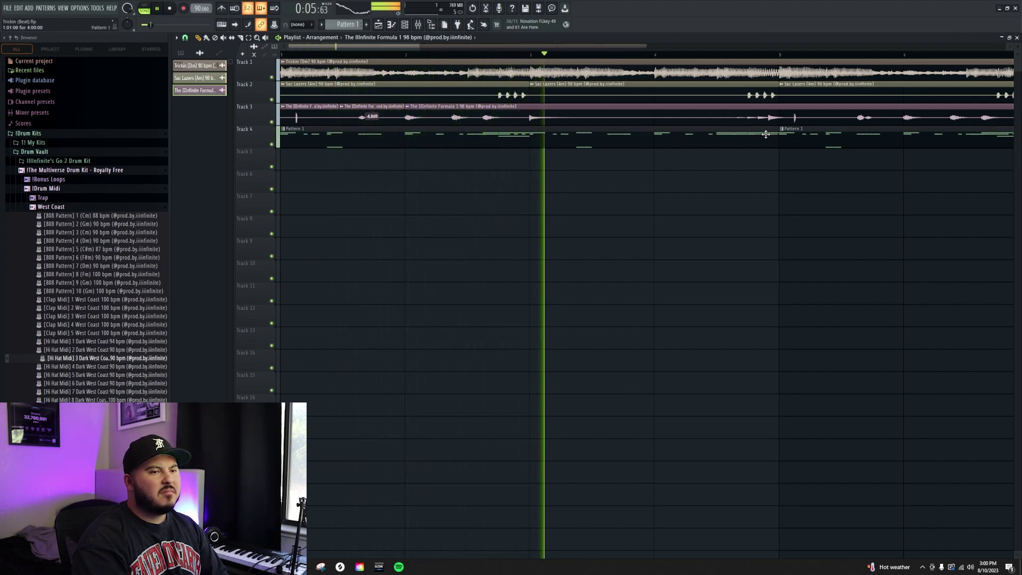
{"action": "scroll", "coordinate": [780, 133], "scroll_direction": "down", "scroll_amount": 2}
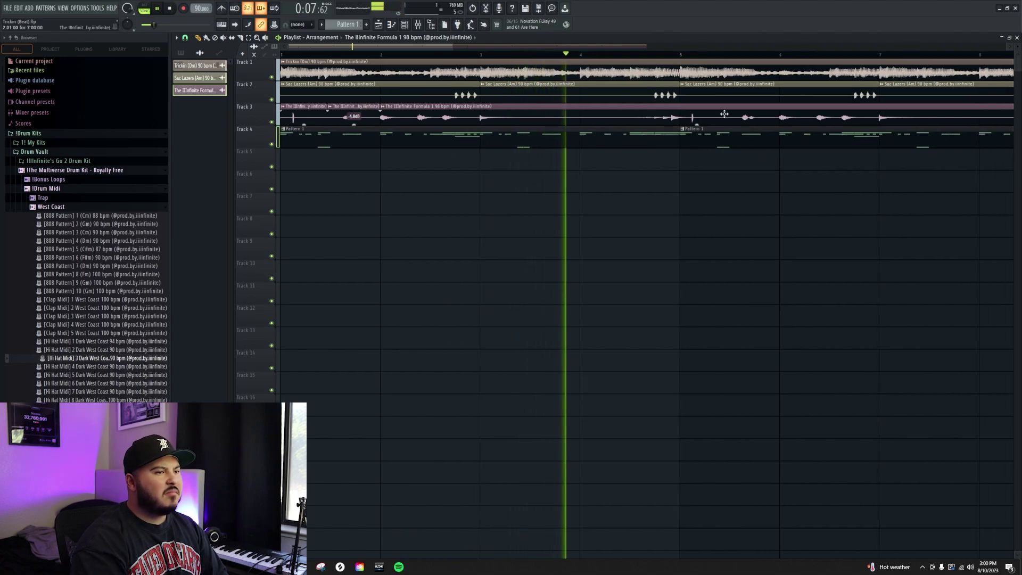
{"action": "left_click", "coordinate": [778, 118]}
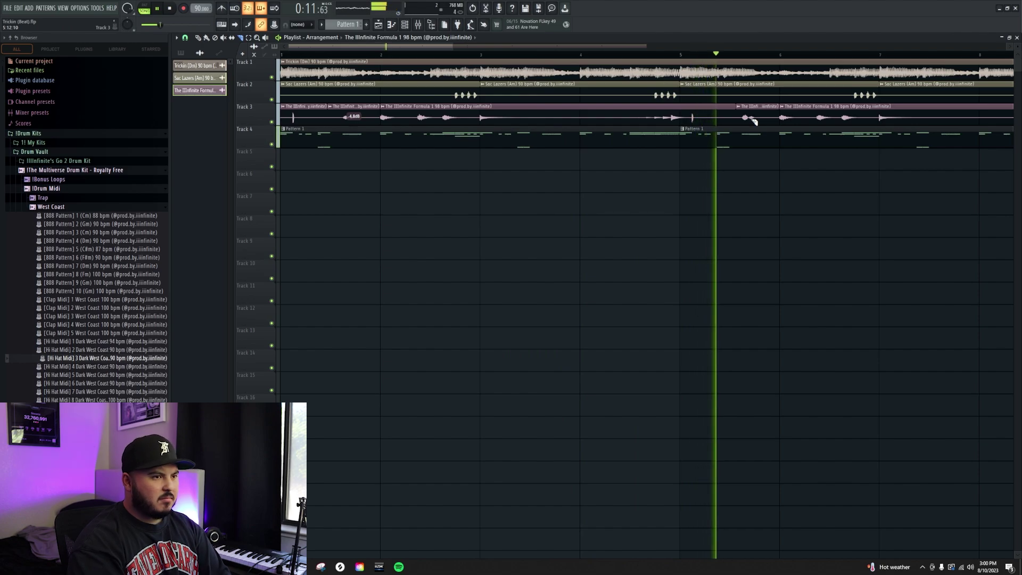
{"action": "left_click_drag", "start_coordinate": [758, 123], "coordinate": [757, 124]}
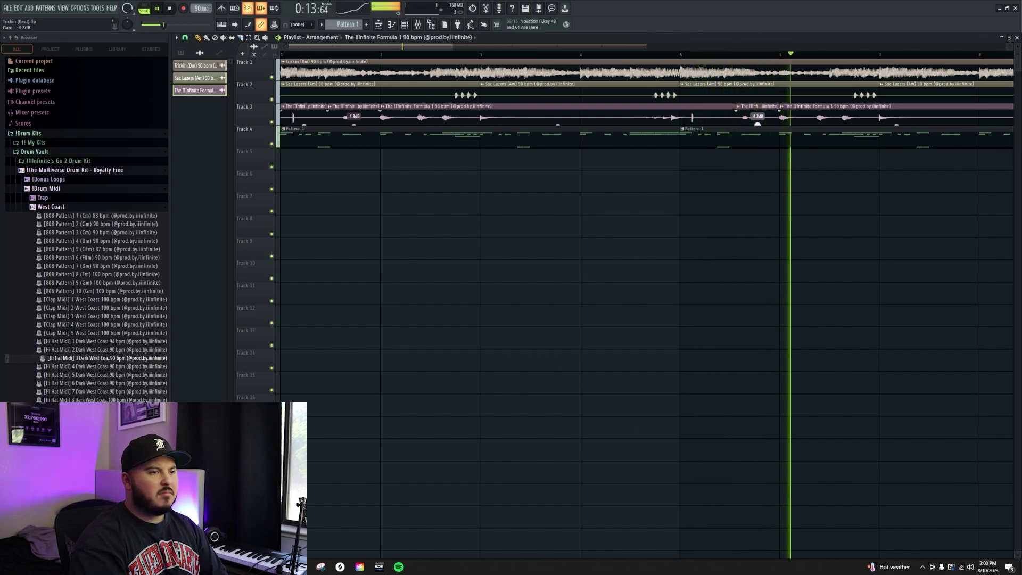
{"action": "scroll", "coordinate": [694, 120], "scroll_direction": "down", "scroll_amount": 3}
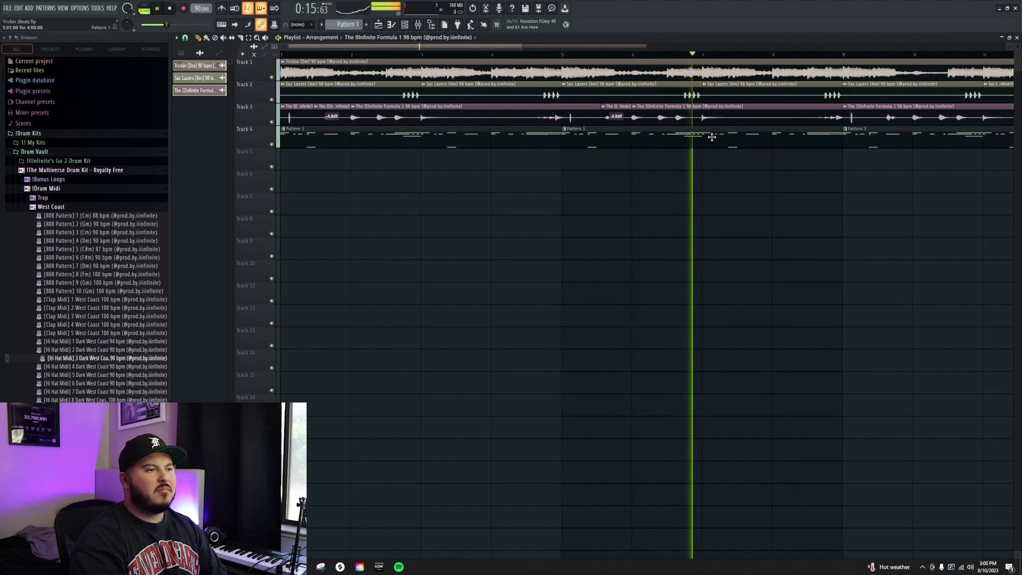
Delete the track 3 clip from bar 9 onward and duplicate the edited first eight bars in its place
{"action": "right_click", "coordinate": [747, 115]}
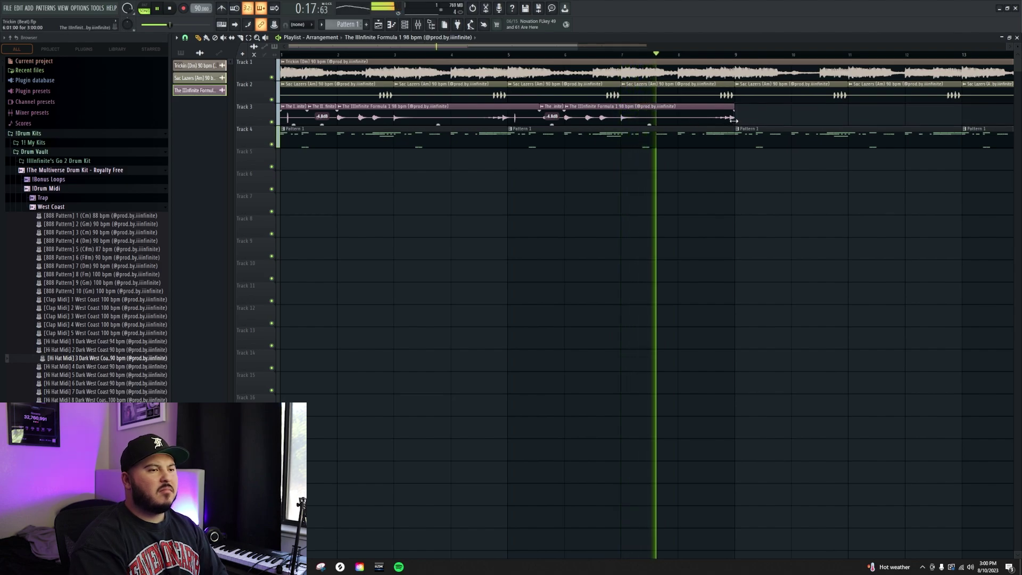
{"action": "left_click_drag", "start_coordinate": [747, 123], "coordinate": [288, 108]}
{"action": "key", "text": "ctrl+b"}
{"action": "scroll", "coordinate": [382, 209], "scroll_direction": "down", "scroll_amount": 4}
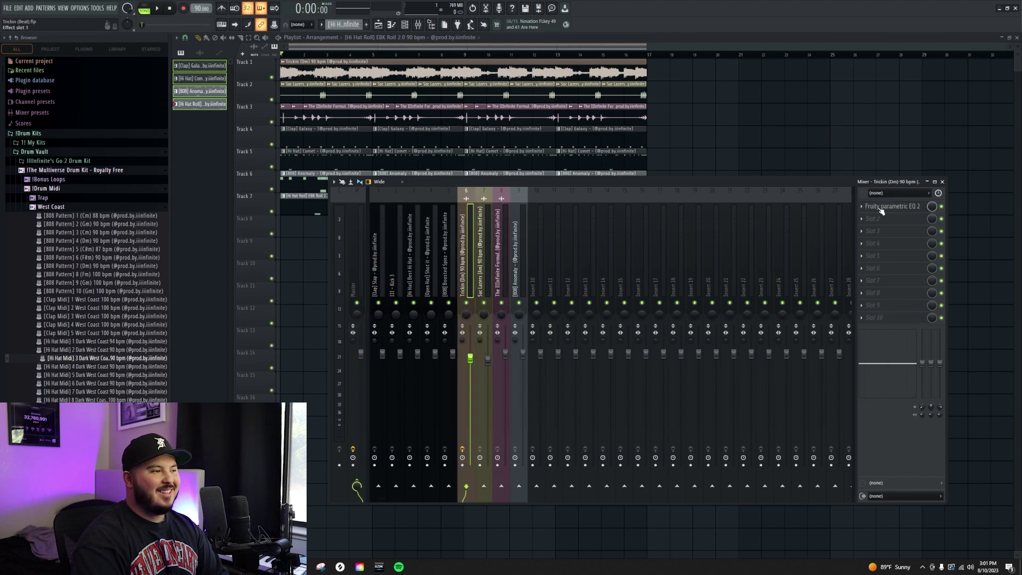
View the Fruity parametric EQ 2 on the Trickin mixer track, and close the mixer
{"action": "left_click", "coordinate": [881, 208]}
{"action": "left_click", "coordinate": [885, 207]}
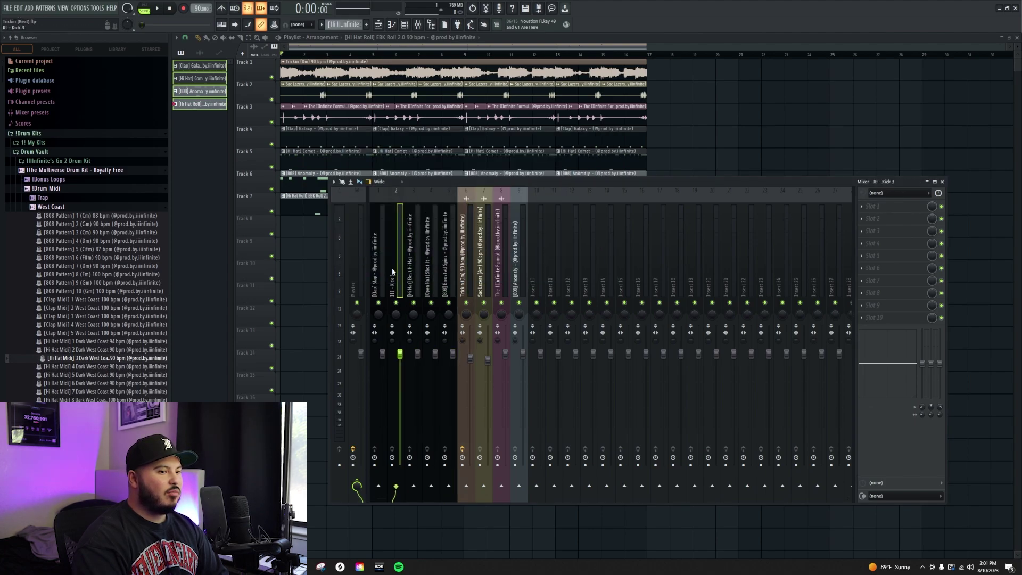
{"action": "key", "text": "F9"}
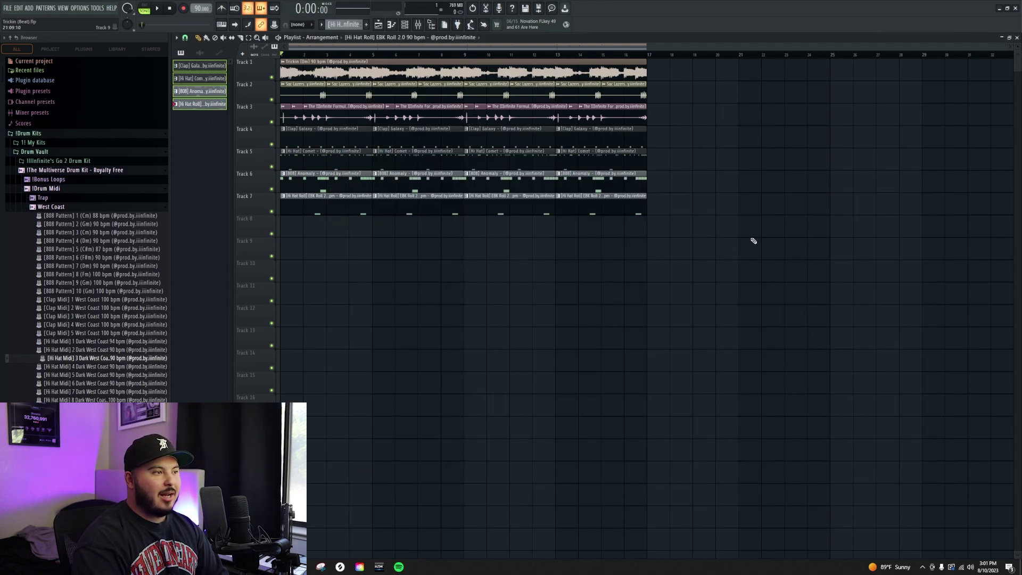